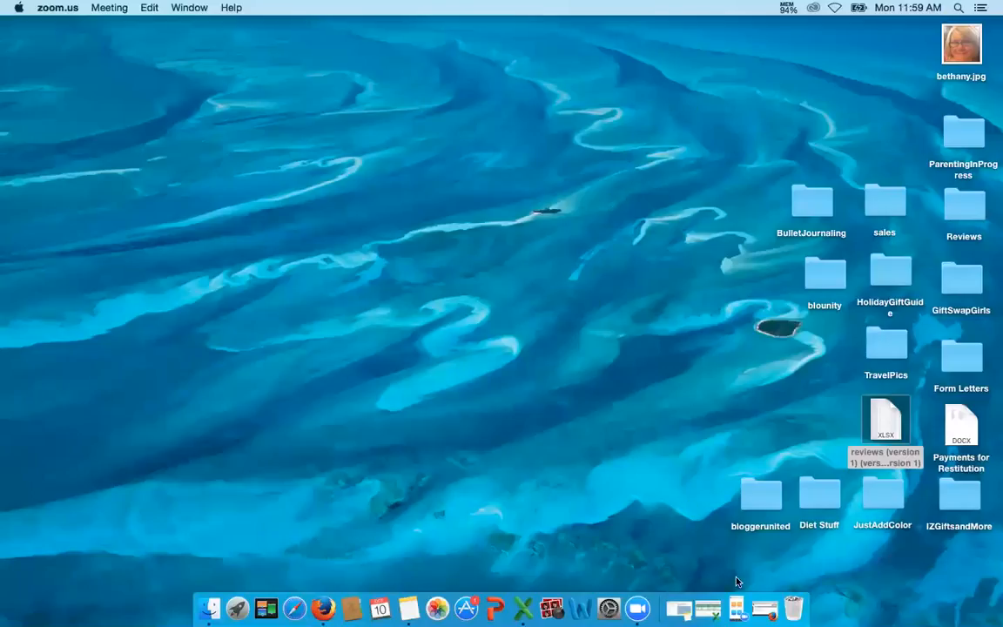
# Restore the minimized Firefox window showing the ShareASale newsletter archive from the Dock
pyautogui.click(761, 612)
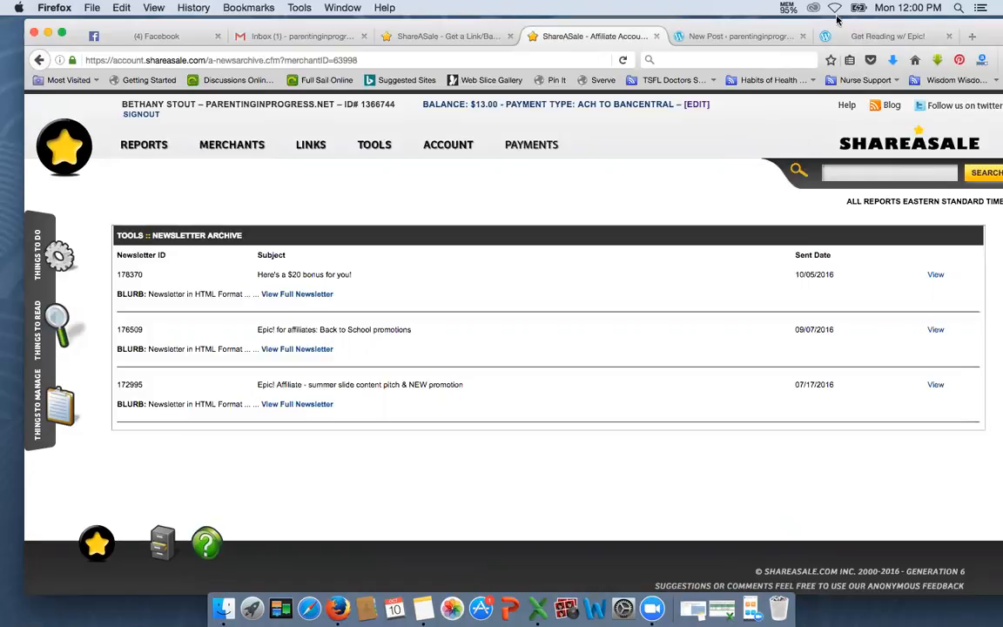
# Check the published Get Reading w/ Epic! post, then return to the ShareASale newsletter archive
pyautogui.click(760, 34)
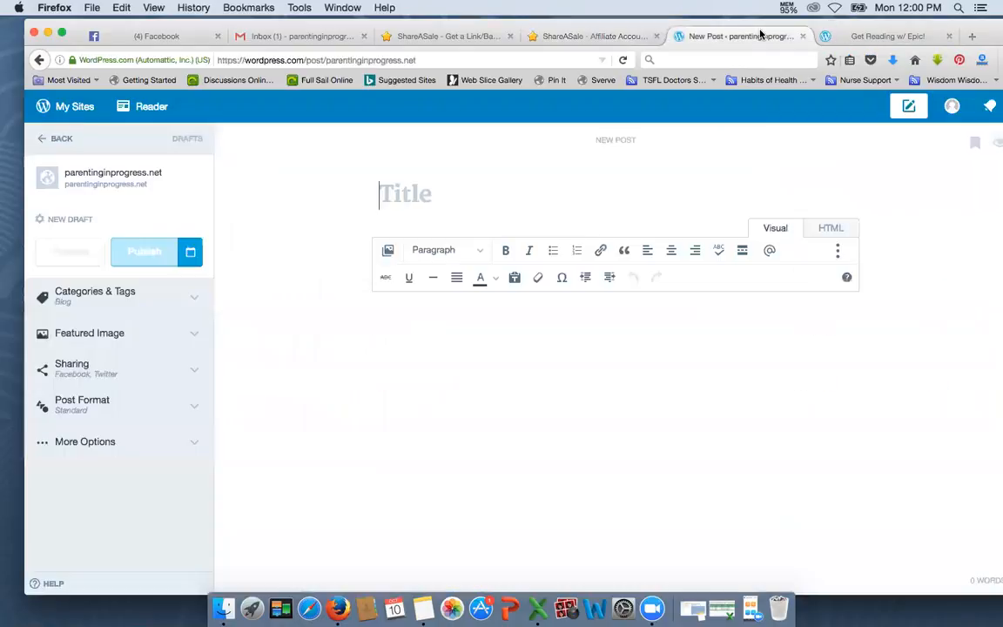
pyautogui.click(872, 35)
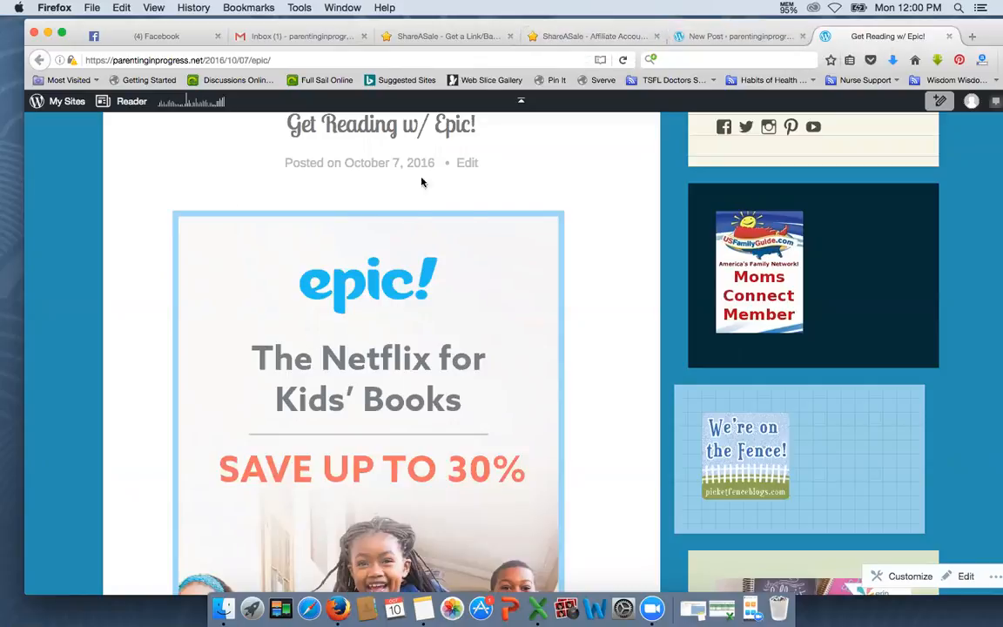
pyautogui.scroll(-3, 587, 341)
pyautogui.scroll(-3, 586, 340)
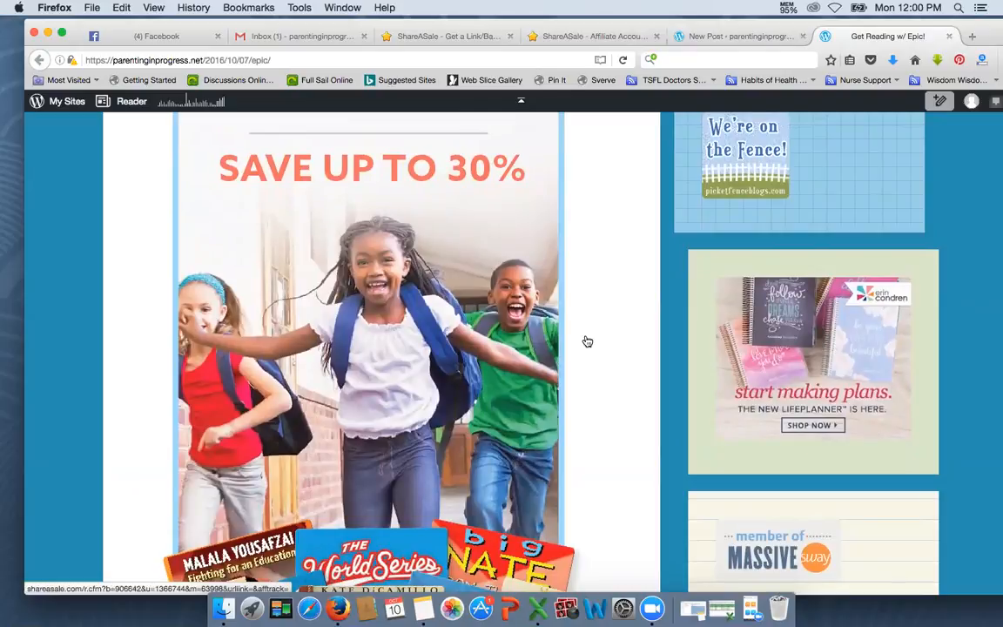
pyautogui.scroll(4, 586, 341)
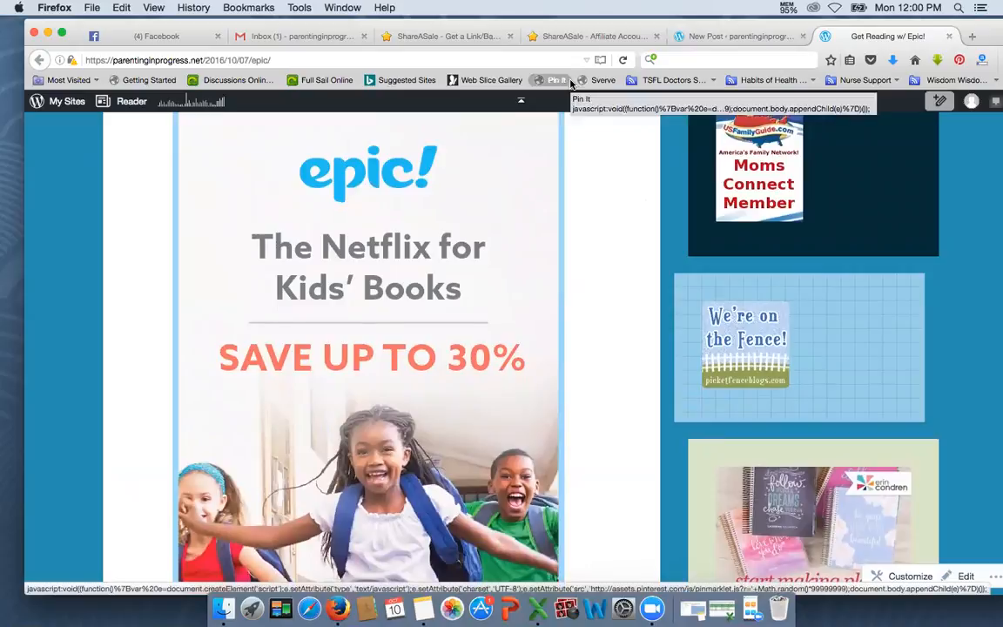
pyautogui.click(586, 38)
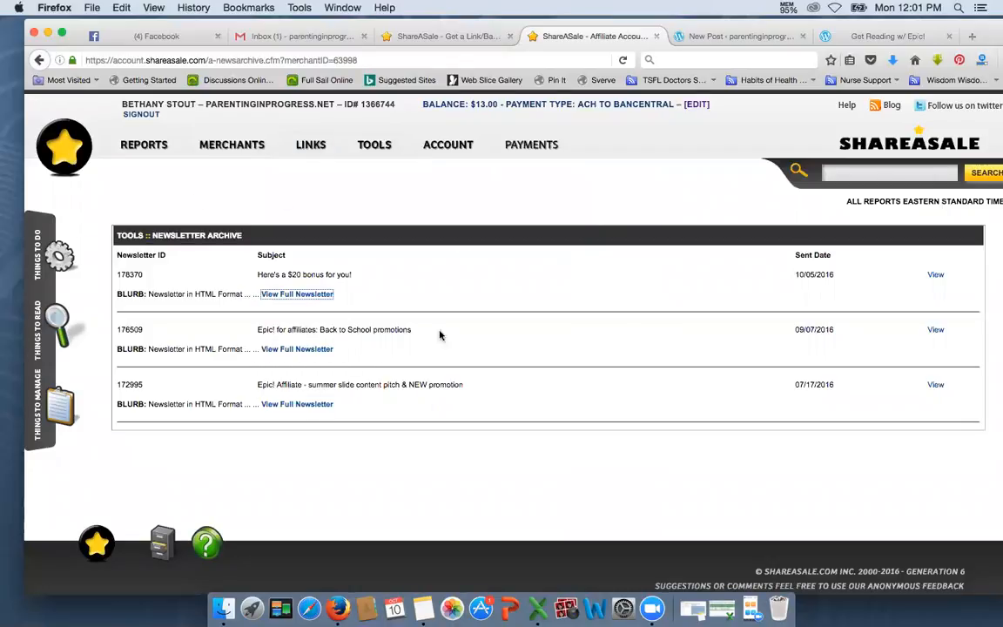
pyautogui.click(464, 37)
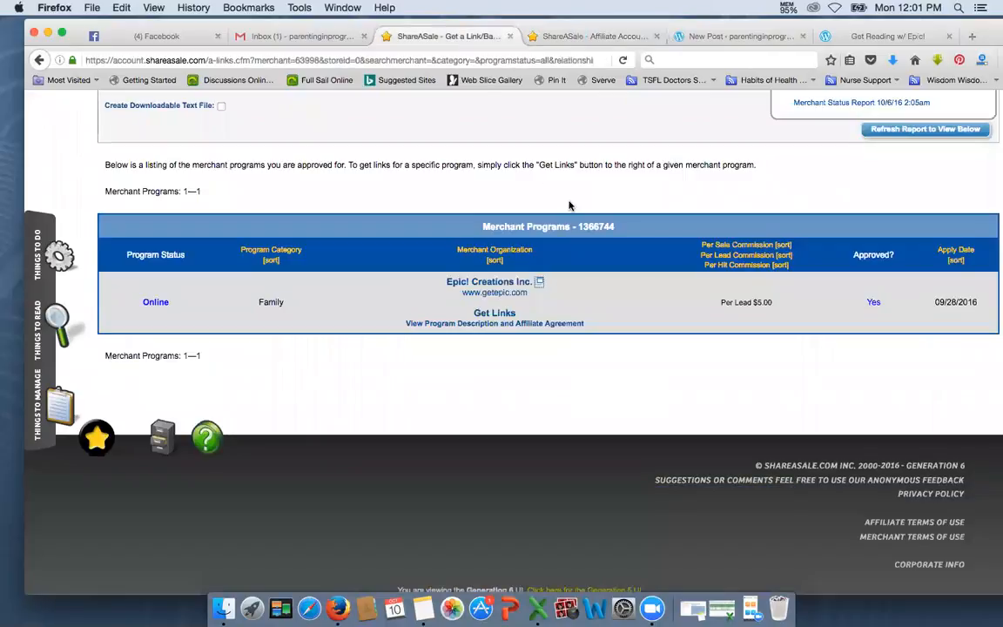
pyautogui.scroll(4, 589, 263)
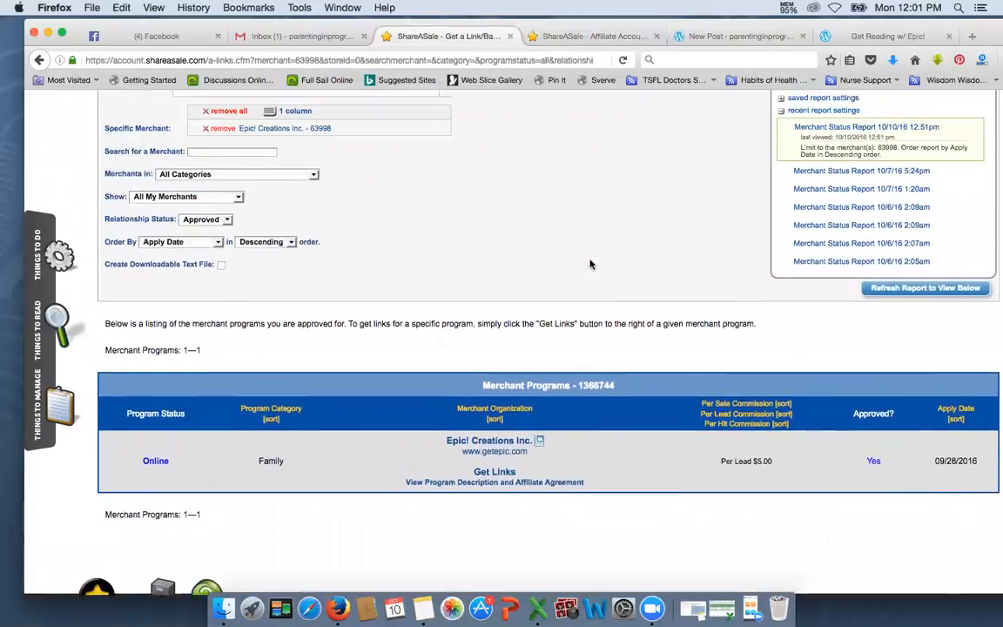
pyautogui.scroll(3, 235, 156)
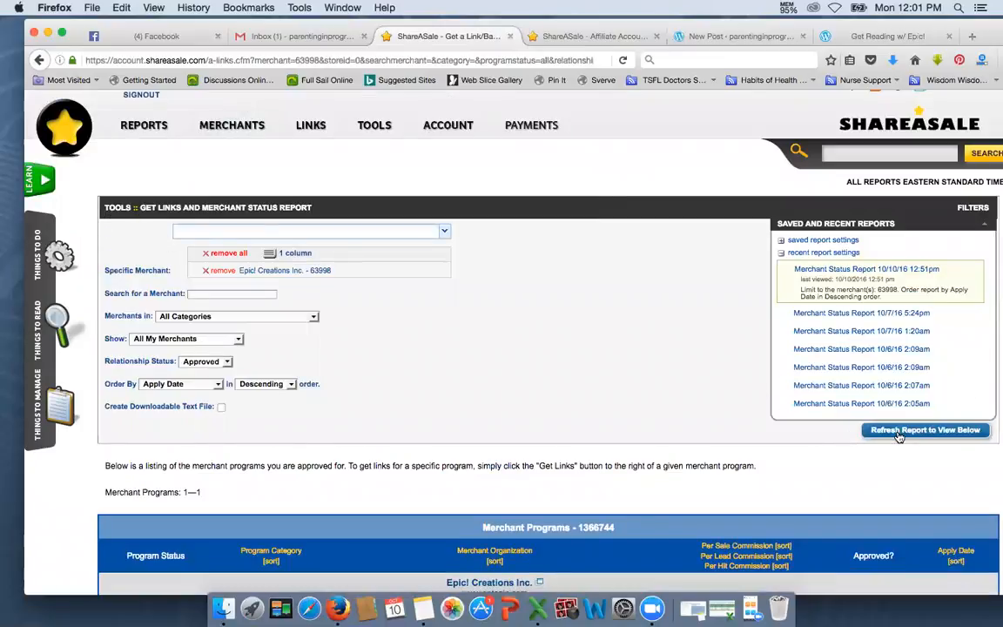
pyautogui.scroll(-7, 616, 352)
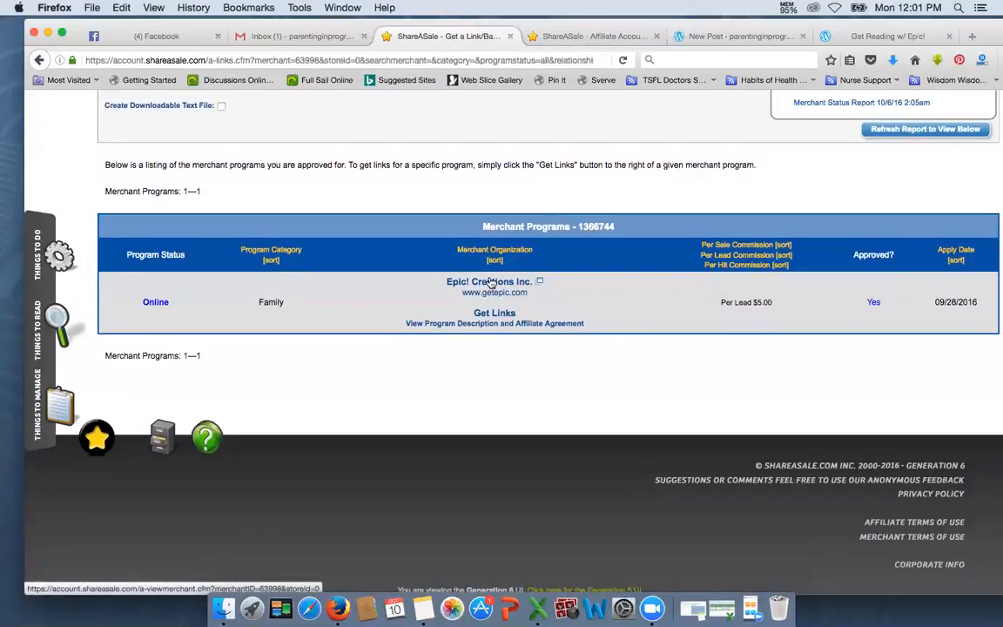
pyautogui.click(579, 36)
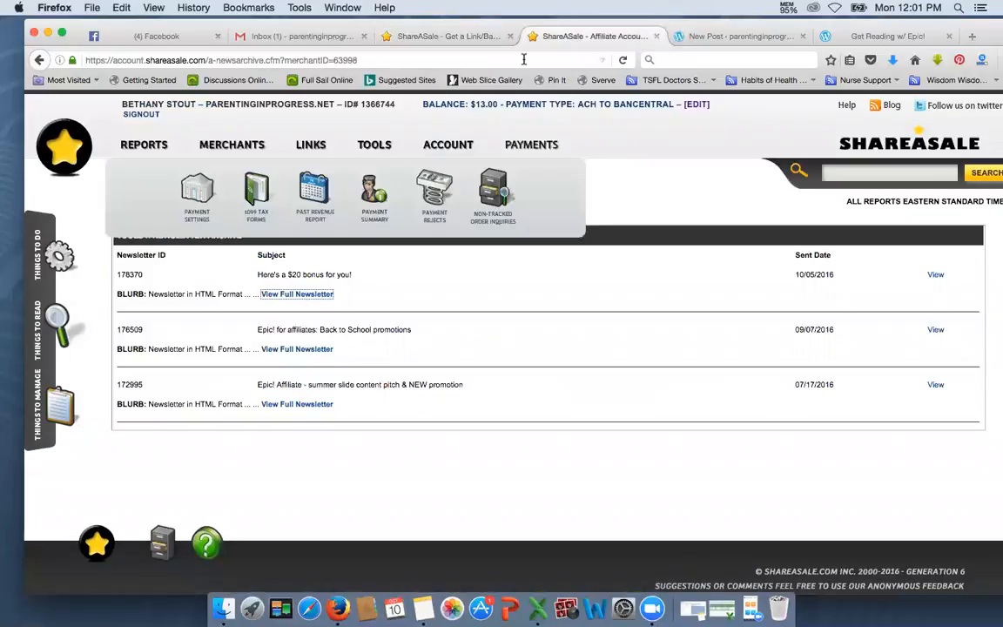
pyautogui.click(462, 42)
pyautogui.click(465, 284)
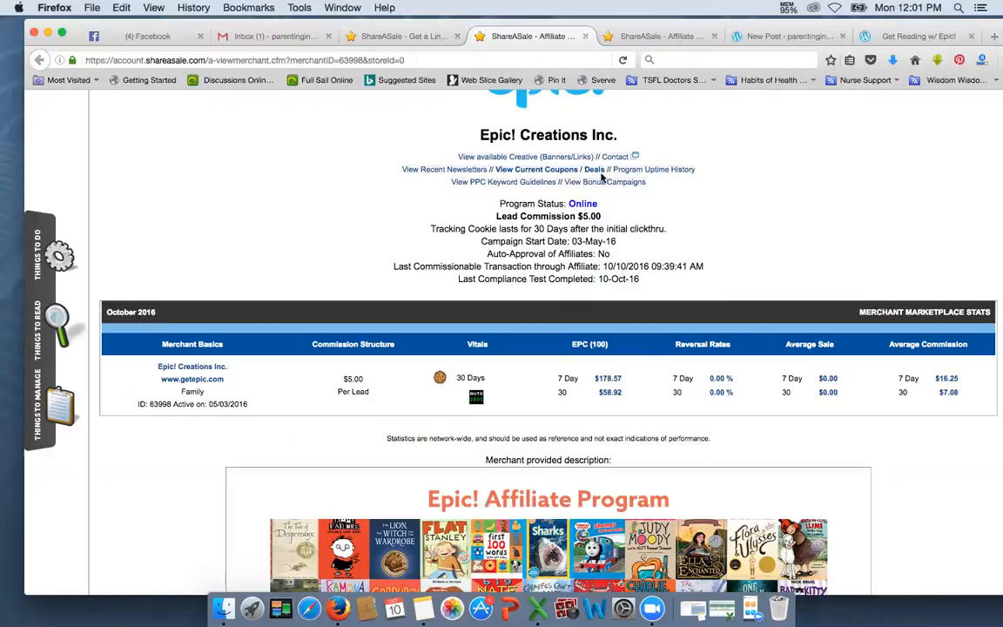
pyautogui.click(455, 172)
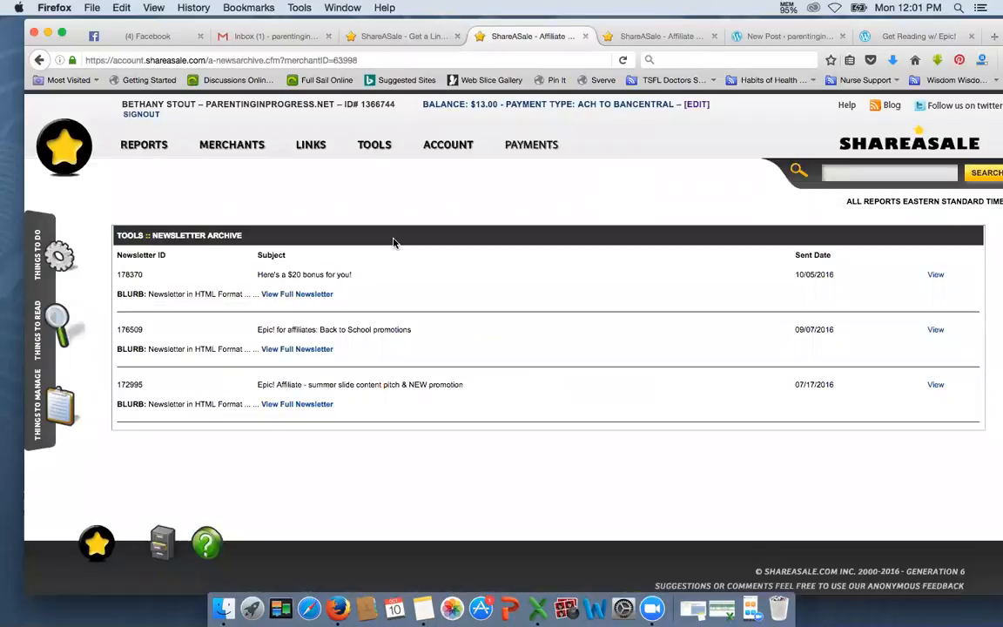
pyautogui.click(714, 36)
pyautogui.moveTo(311, 144)
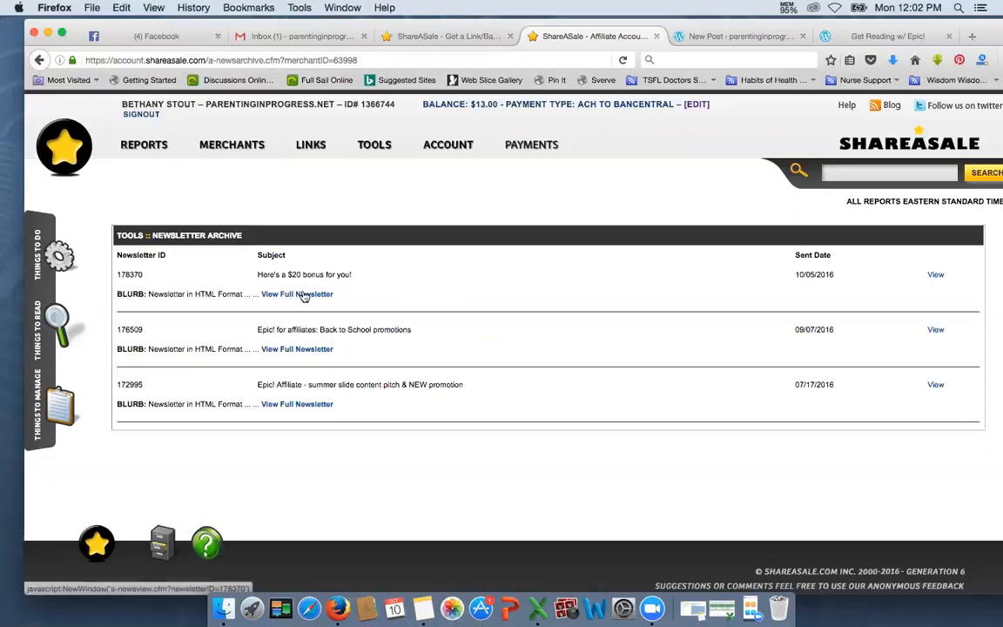
# View the full 'Here's a $20 bonus for you!' newsletter in its pop-up window
pyautogui.click(304, 296)
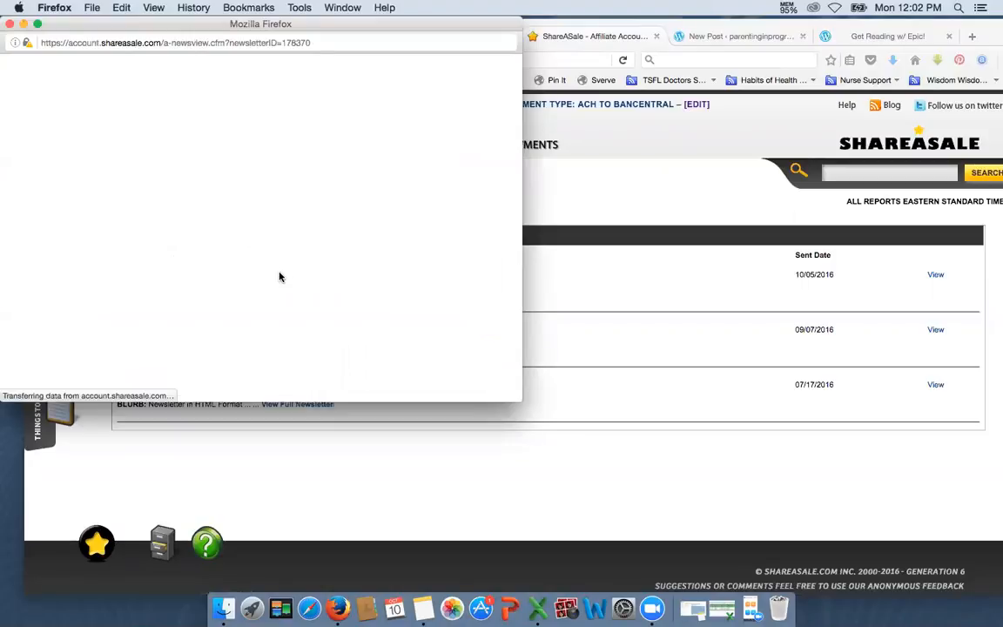
pyautogui.scroll(-3, 318, 277)
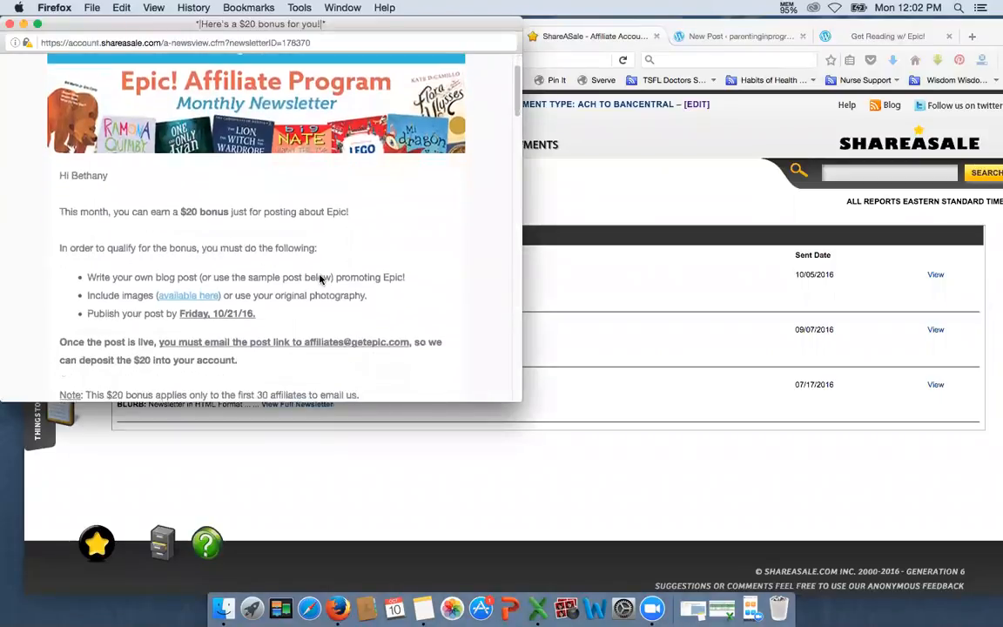
pyautogui.scroll(-3, 319, 278)
pyautogui.scroll(-2, 319, 279)
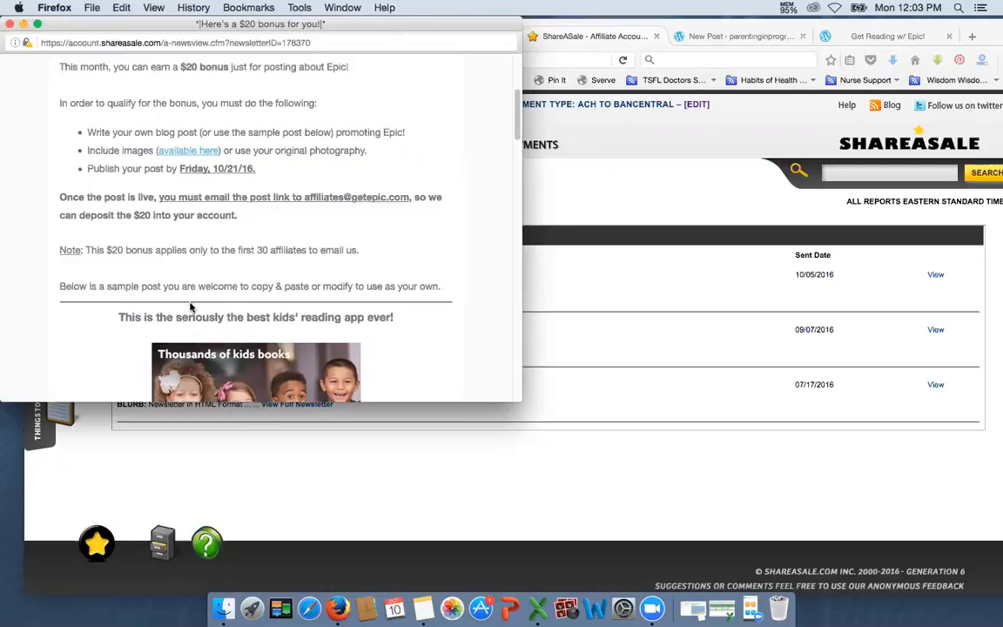
pyautogui.scroll(-1, 193, 305)
pyautogui.scroll(-1, 218, 301)
pyautogui.scroll(-2, 244, 296)
pyautogui.scroll(-5, 285, 292)
pyautogui.scroll(2, 285, 292)
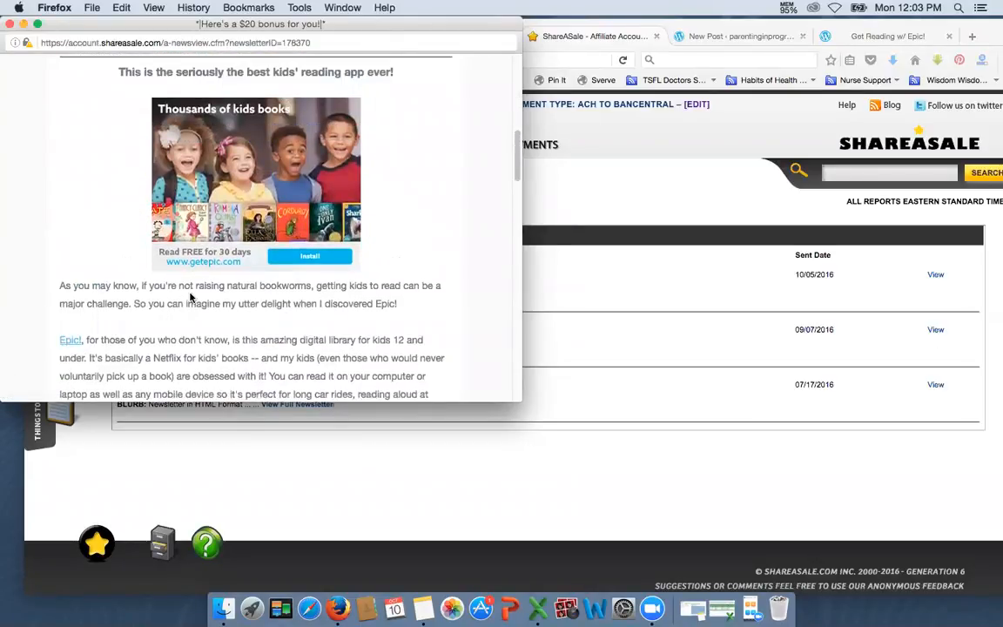
pyautogui.scroll(-3, 190, 297)
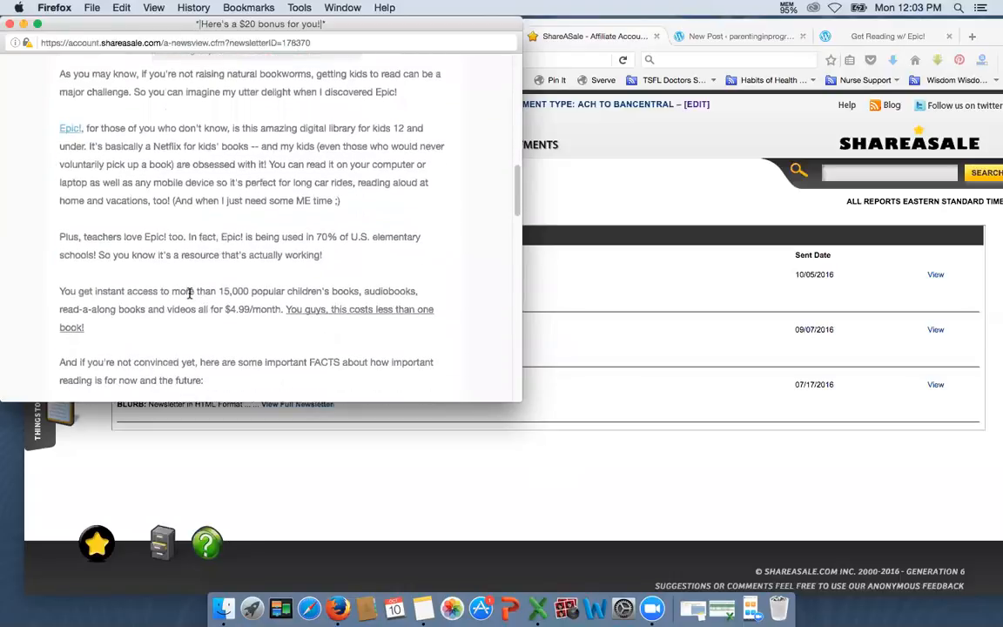
pyautogui.scroll(-1, 189, 294)
pyautogui.scroll(-2, 190, 295)
pyautogui.scroll(-2, 190, 296)
pyautogui.scroll(-1, 191, 298)
pyautogui.scroll(-1, 190, 297)
pyautogui.scroll(-3, 191, 297)
pyautogui.scroll(-1, 191, 299)
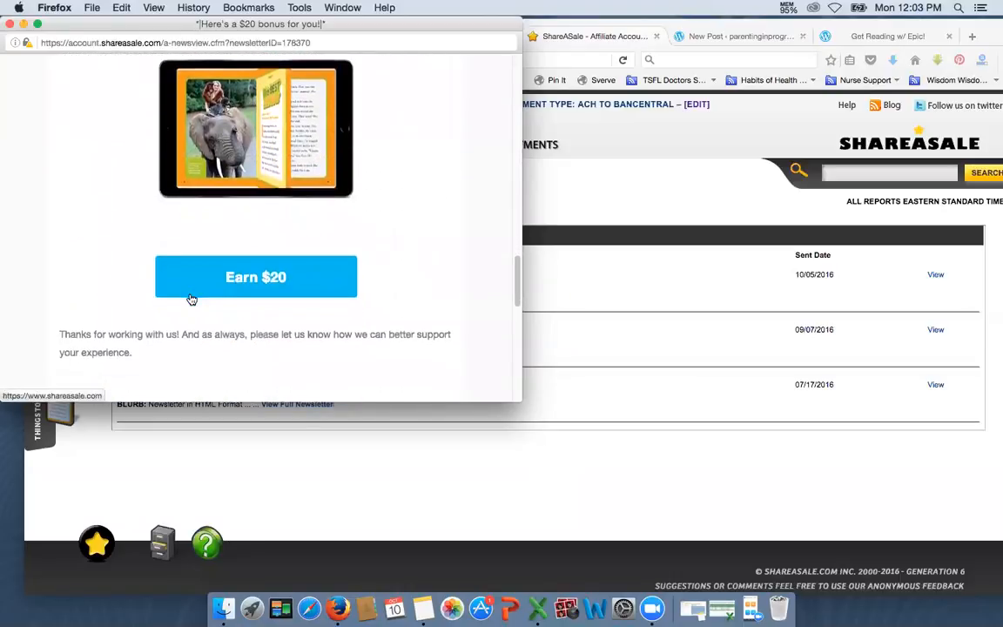
pyautogui.scroll(4, 191, 299)
pyautogui.scroll(2, 190, 296)
pyautogui.scroll(2, 191, 293)
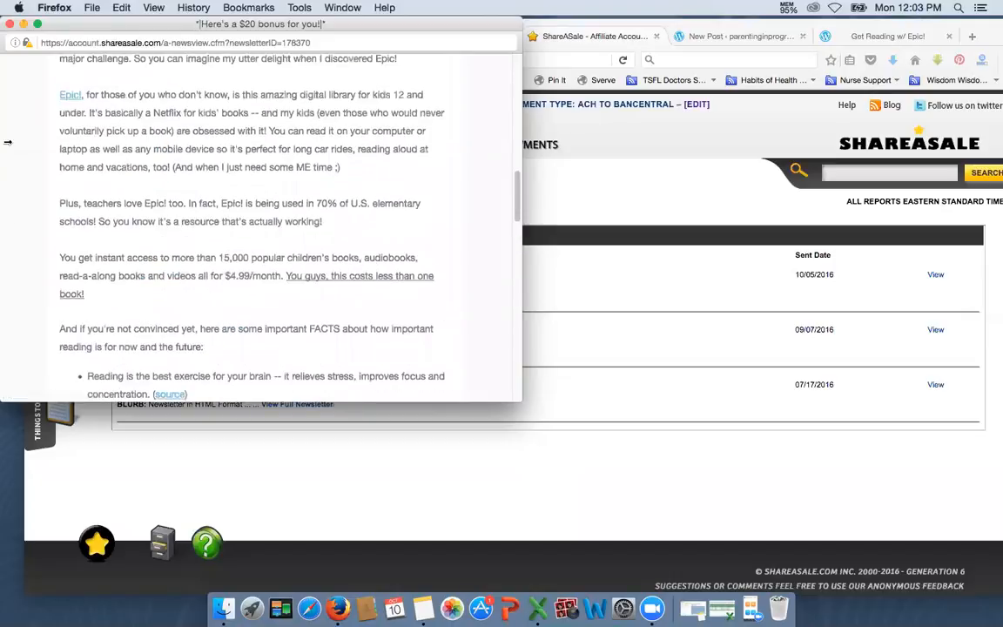
pyautogui.scroll(3, 200, 256)
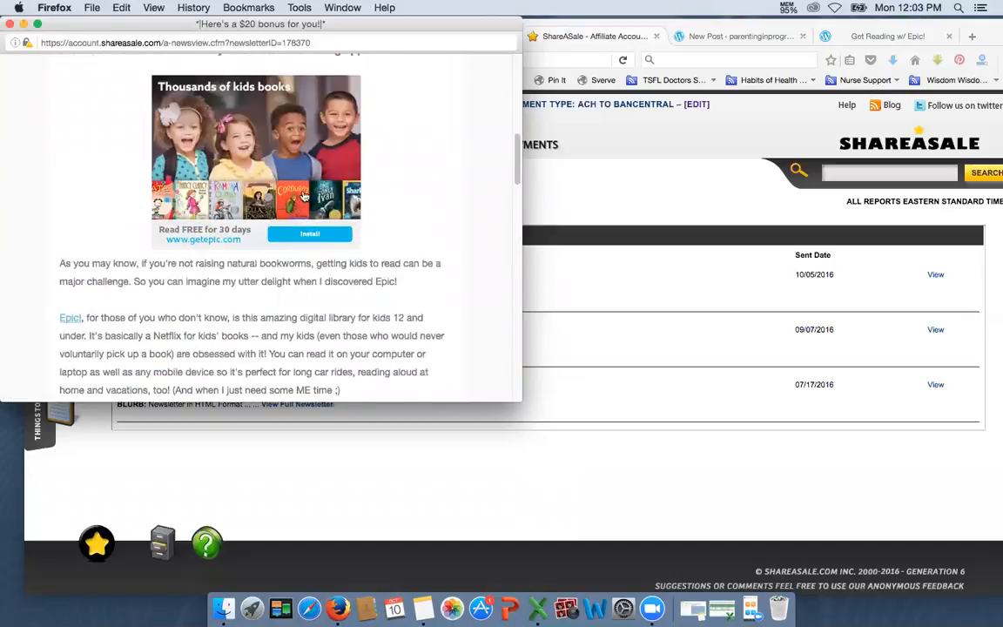
pyautogui.scroll(-1, 421, 259)
pyautogui.scroll(-2, 416, 261)
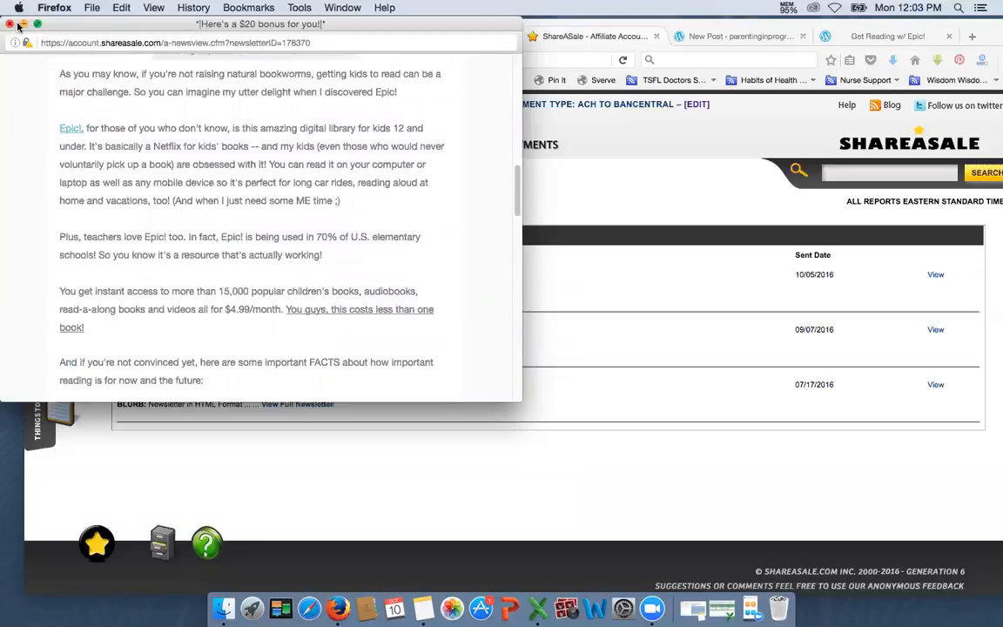
pyautogui.click(687, 26)
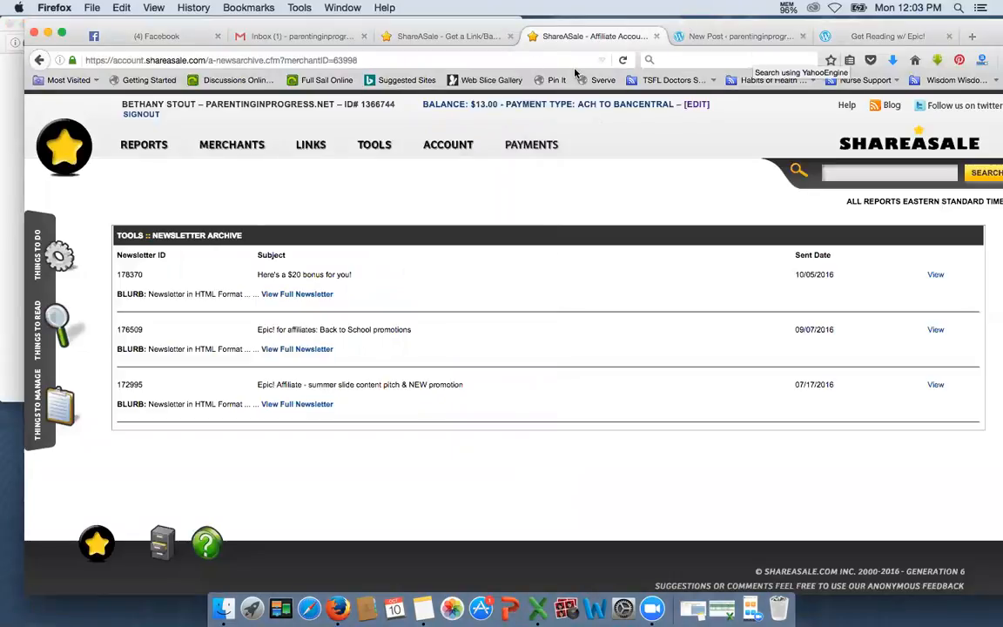
pyautogui.click(12, 148)
pyautogui.scroll(5, 421, 163)
pyautogui.scroll(-2, 420, 163)
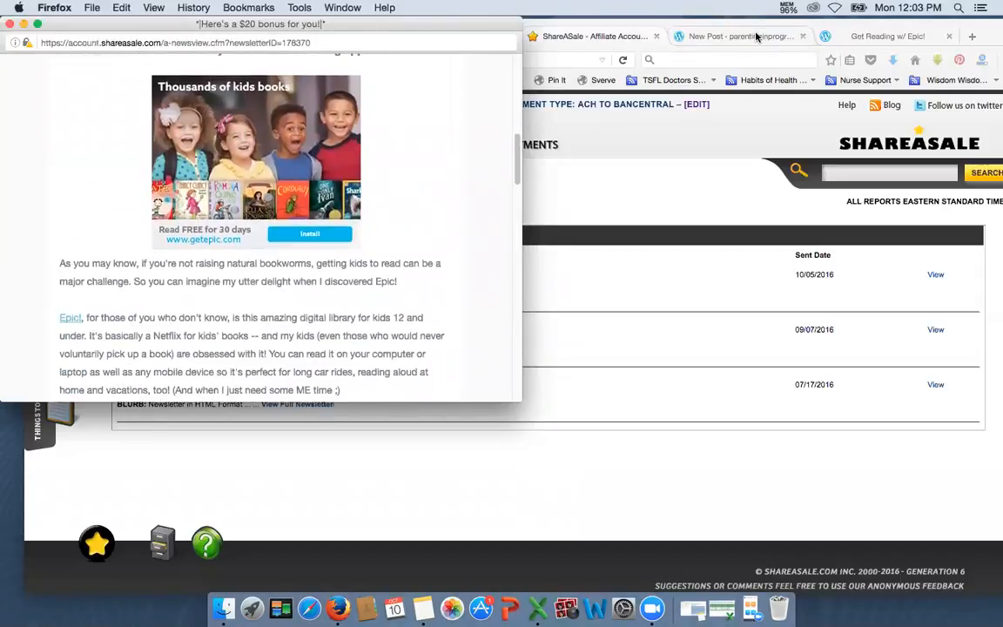
pyautogui.click(757, 37)
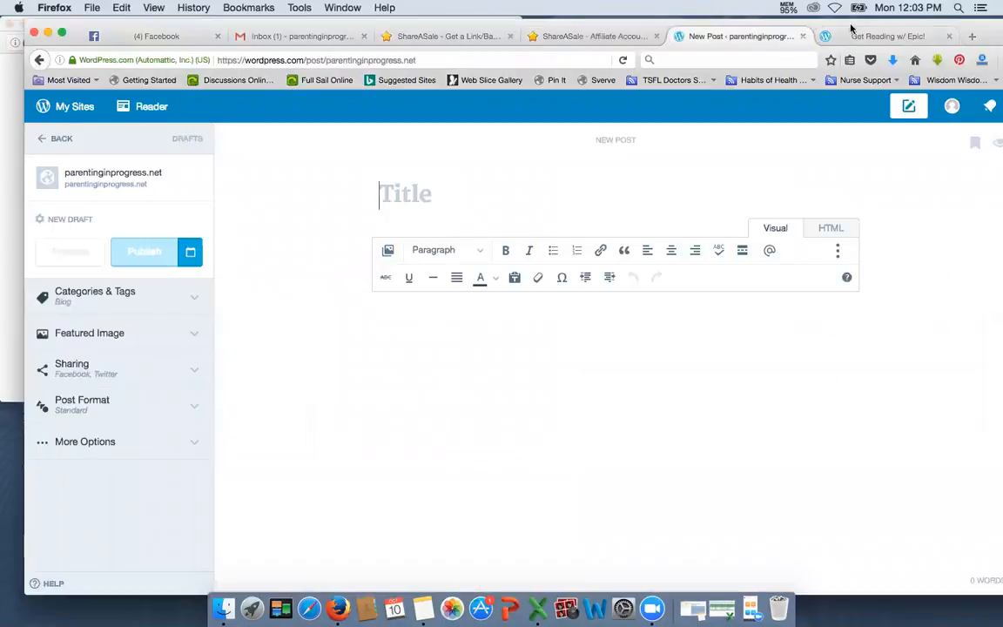
pyautogui.click(853, 34)
pyautogui.scroll(5, 612, 185)
pyautogui.scroll(-3, 613, 184)
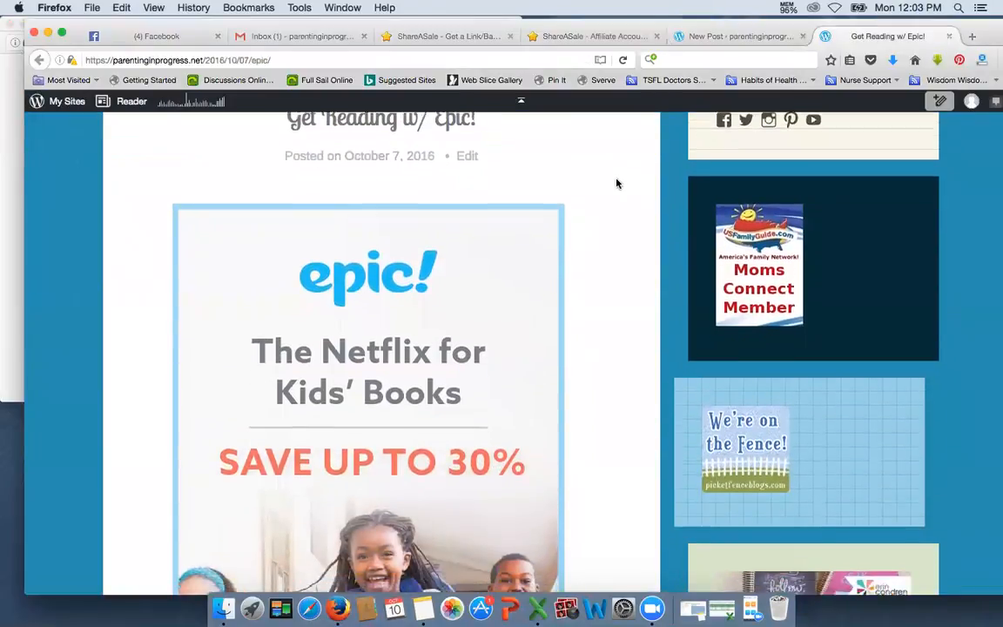
pyautogui.scroll(-5, 616, 184)
pyautogui.scroll(-3, 616, 184)
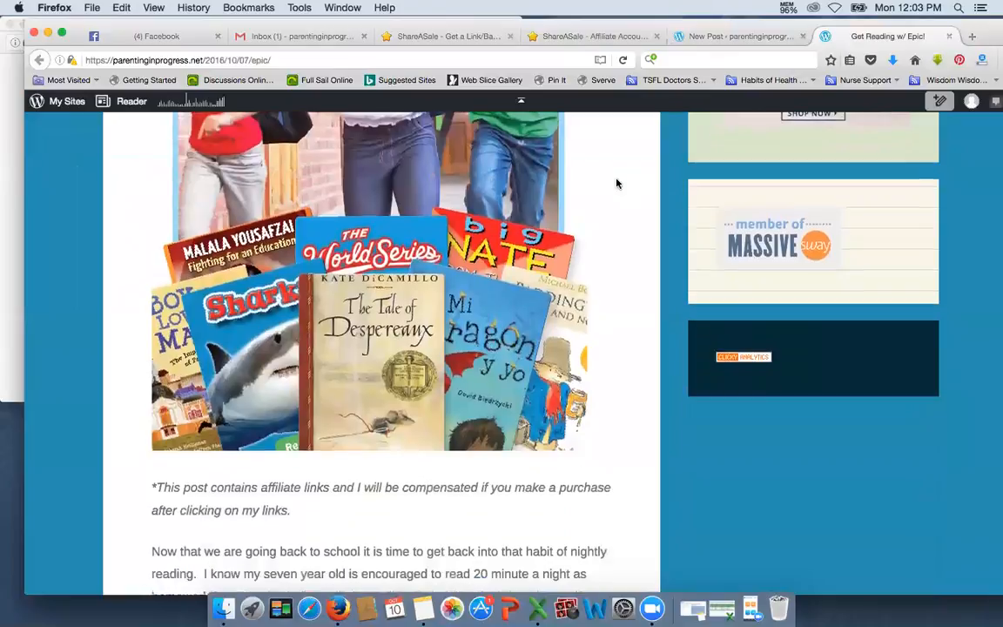
pyautogui.scroll(-2, 617, 183)
pyautogui.scroll(-2, 618, 183)
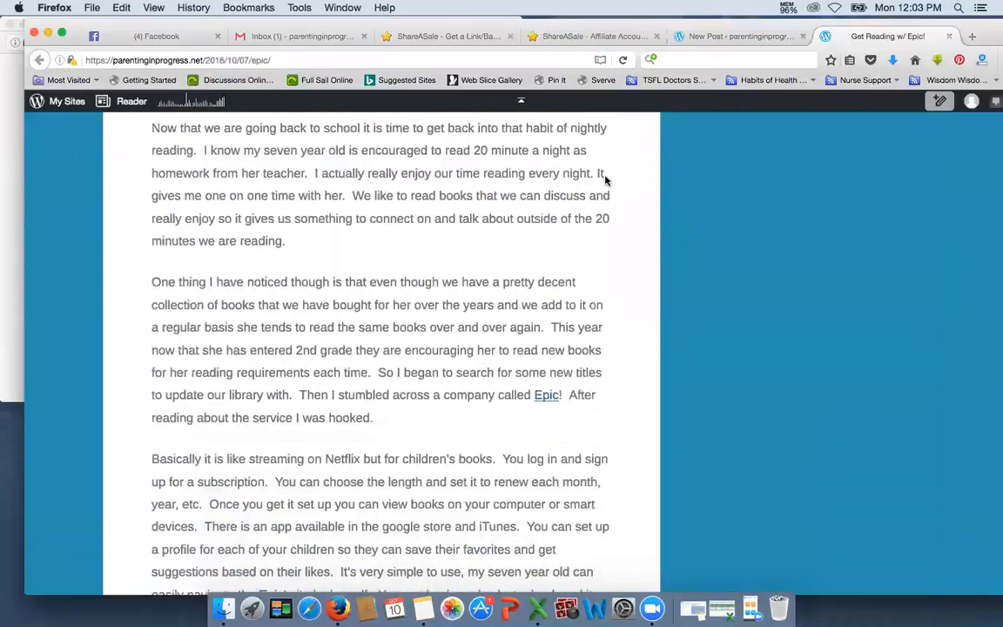
pyautogui.scroll(3, 610, 185)
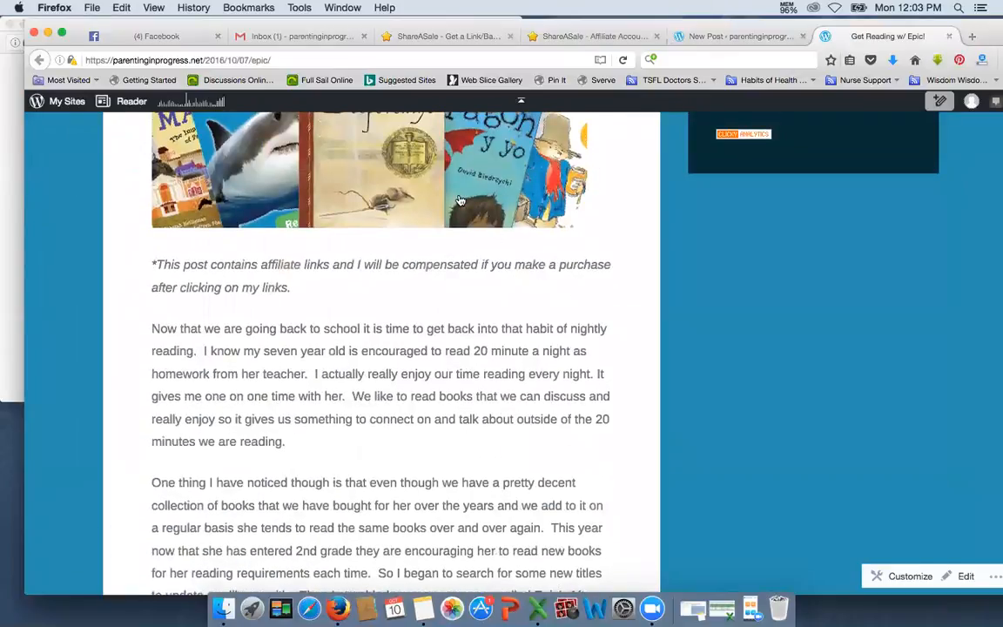
pyautogui.scroll(-2, 502, 275)
pyautogui.scroll(-1, 505, 274)
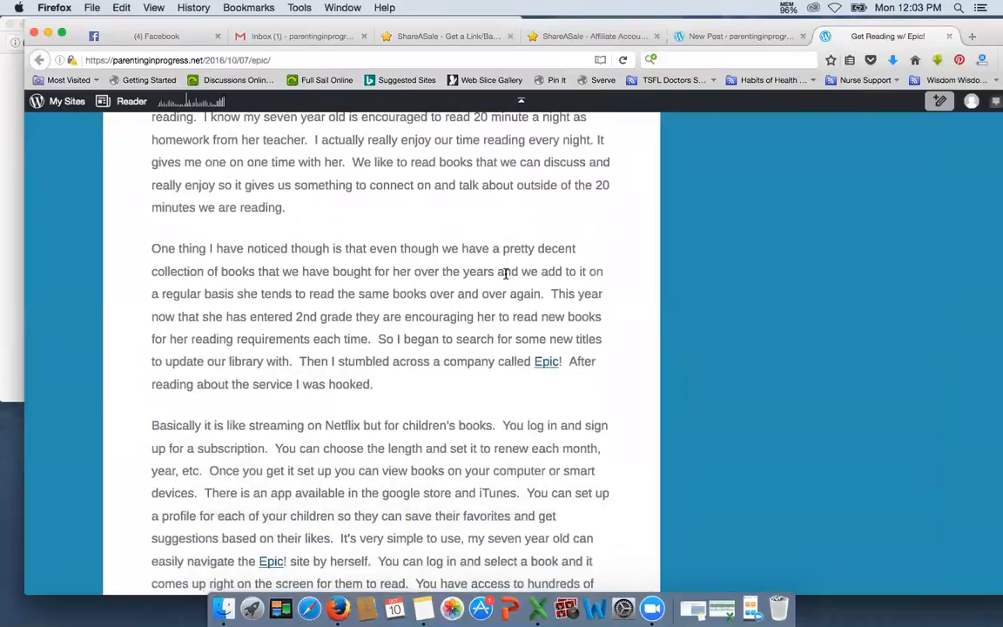
pyautogui.scroll(-1, 505, 273)
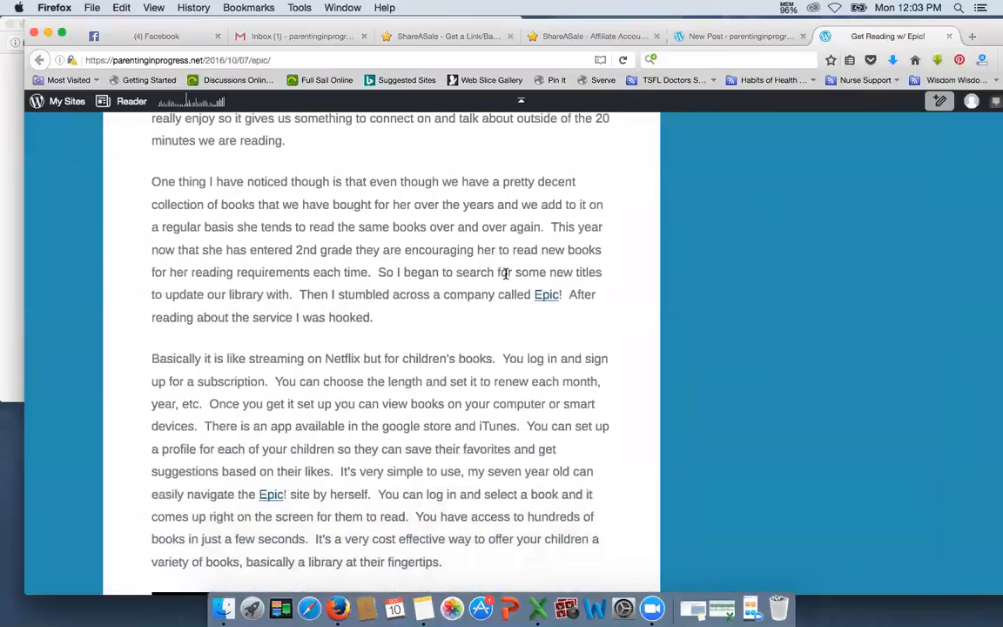
pyautogui.scroll(5, 505, 273)
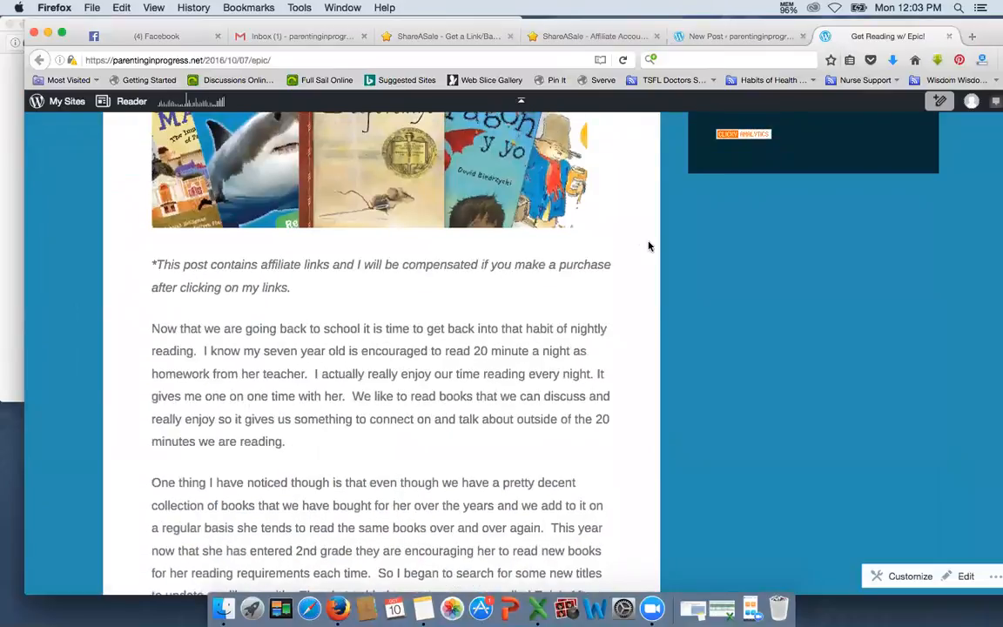
pyautogui.scroll(5, 649, 246)
pyautogui.scroll(5, 649, 247)
pyautogui.scroll(5, 648, 246)
pyautogui.scroll(1, 644, 247)
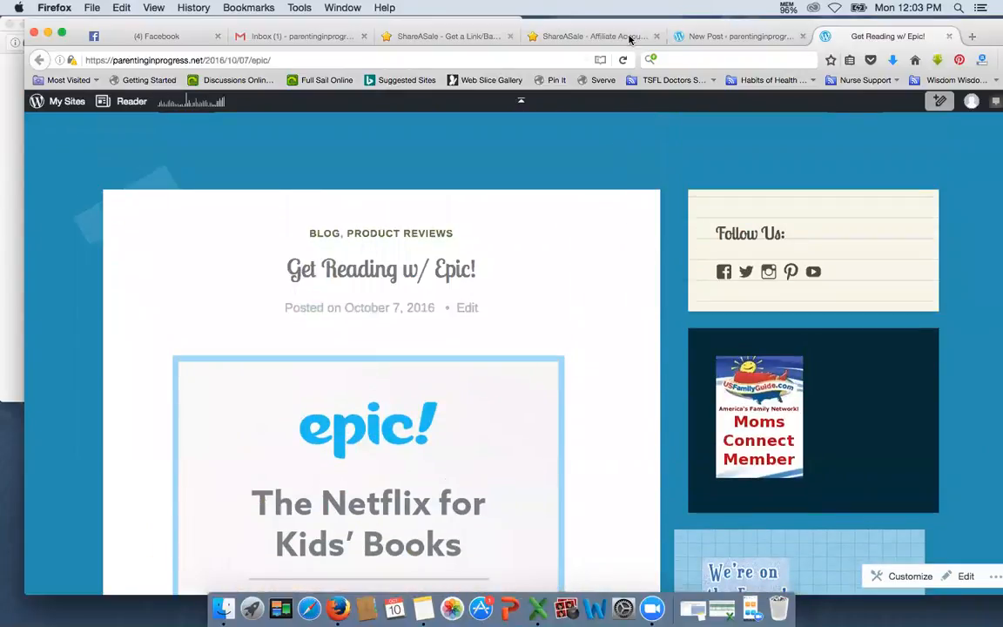
# From the approved merchants list, get Epic! Creations' links and the HTML for its 'Netflix for Kids' Books' banner
pyautogui.click(631, 35)
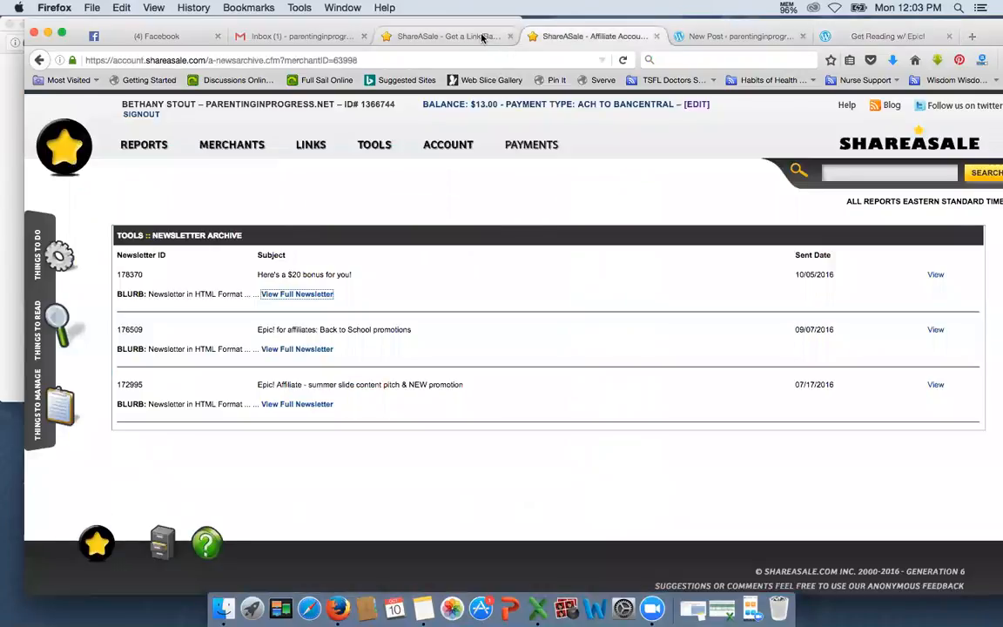
pyautogui.click(482, 36)
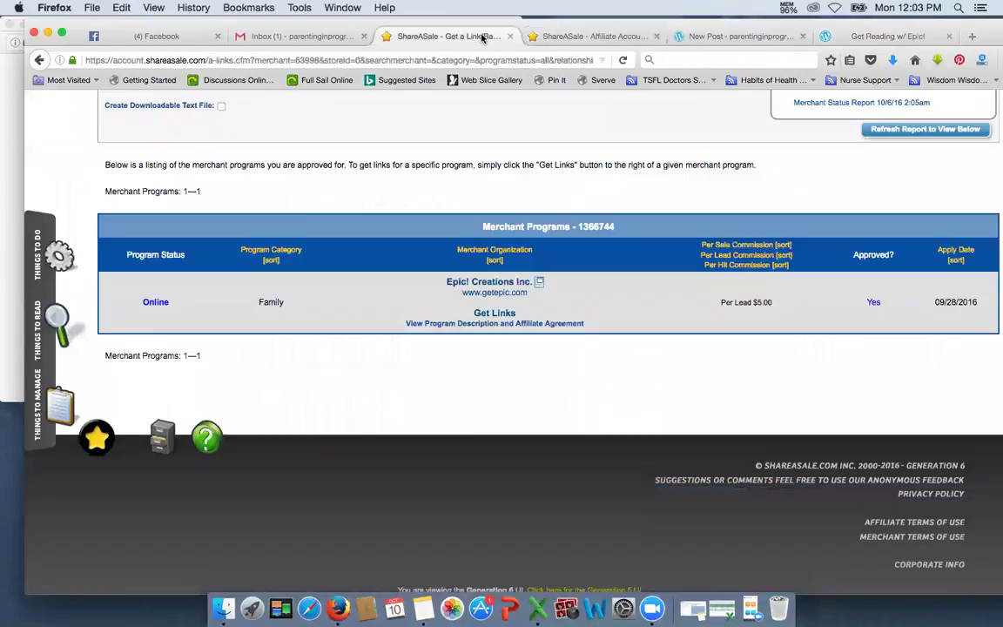
pyautogui.click(493, 315)
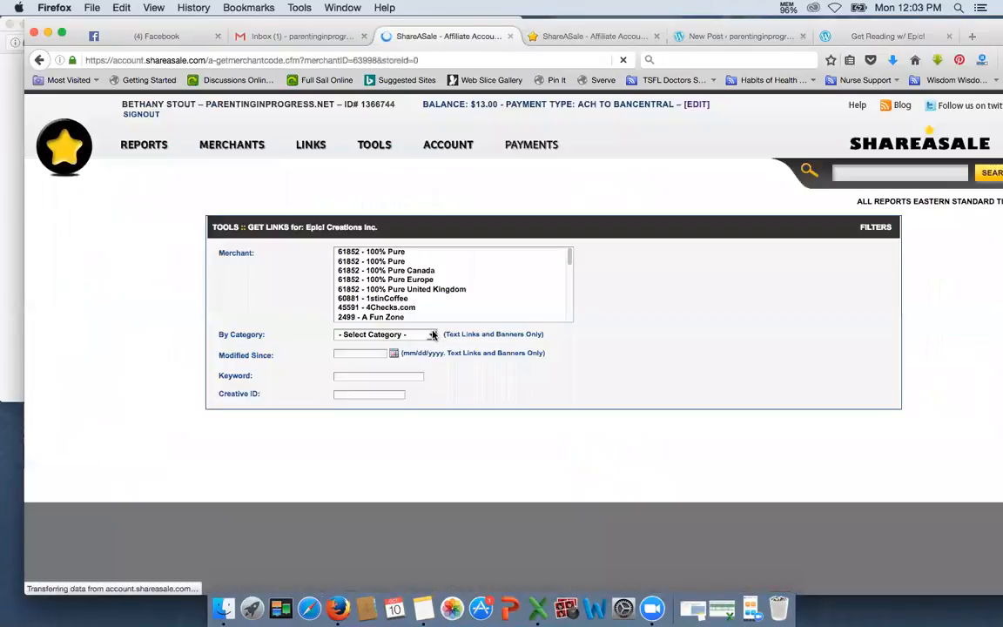
pyautogui.scroll(-5, 316, 347)
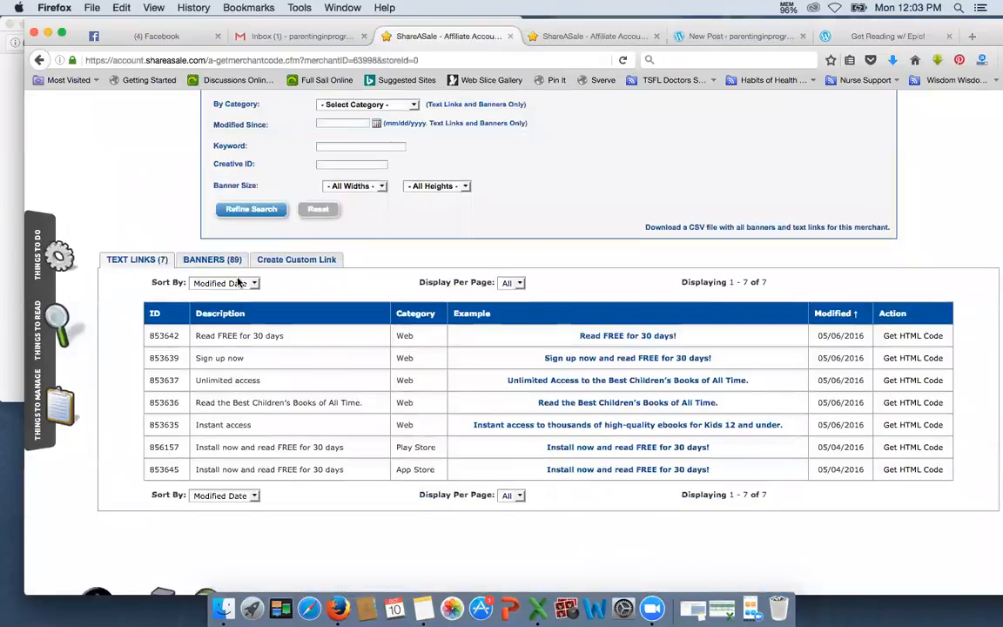
pyautogui.click(212, 260)
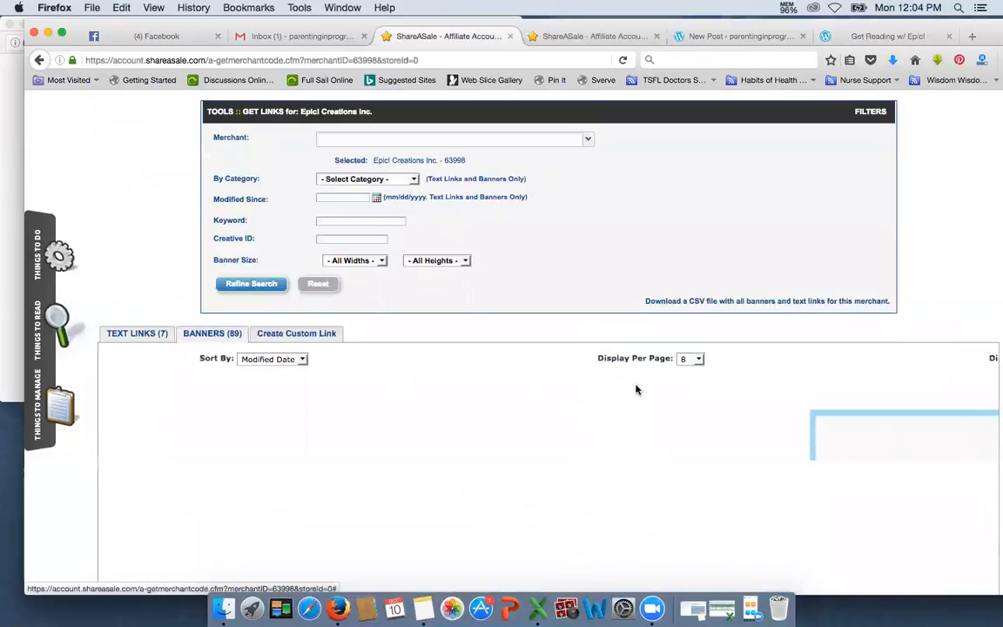
pyautogui.scroll(-5, 639, 387)
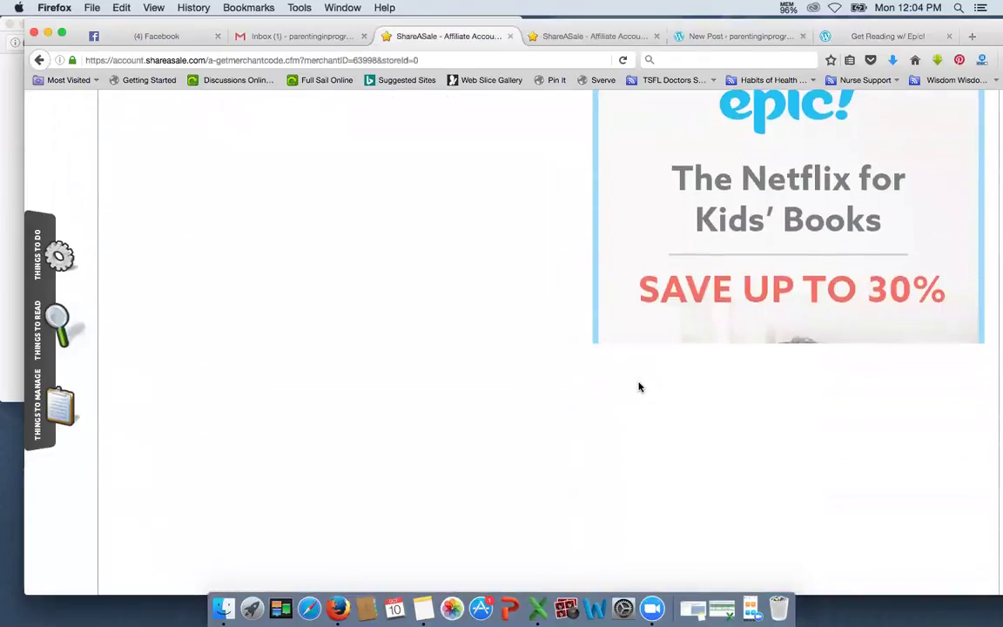
pyautogui.click(745, 165)
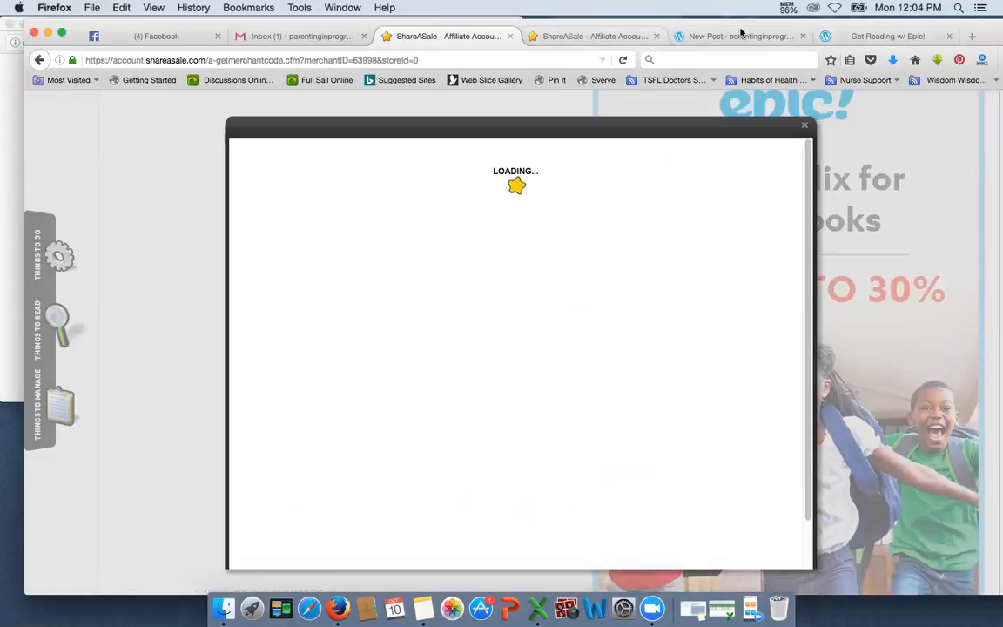
# Review the blank new post draft, toggling it between visual and HTML views
pyautogui.click(881, 37)
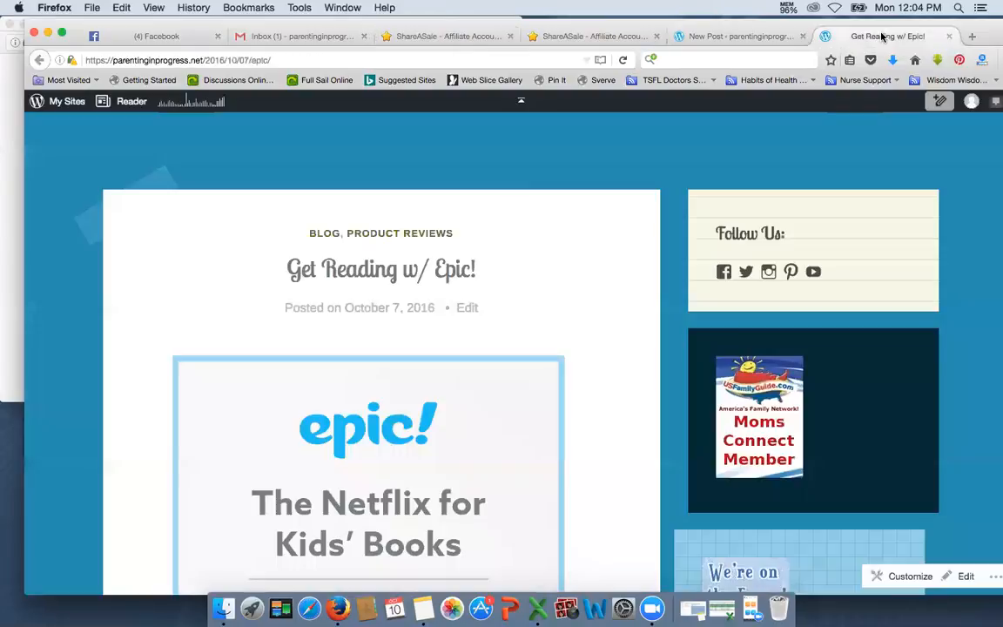
pyautogui.click(667, 37)
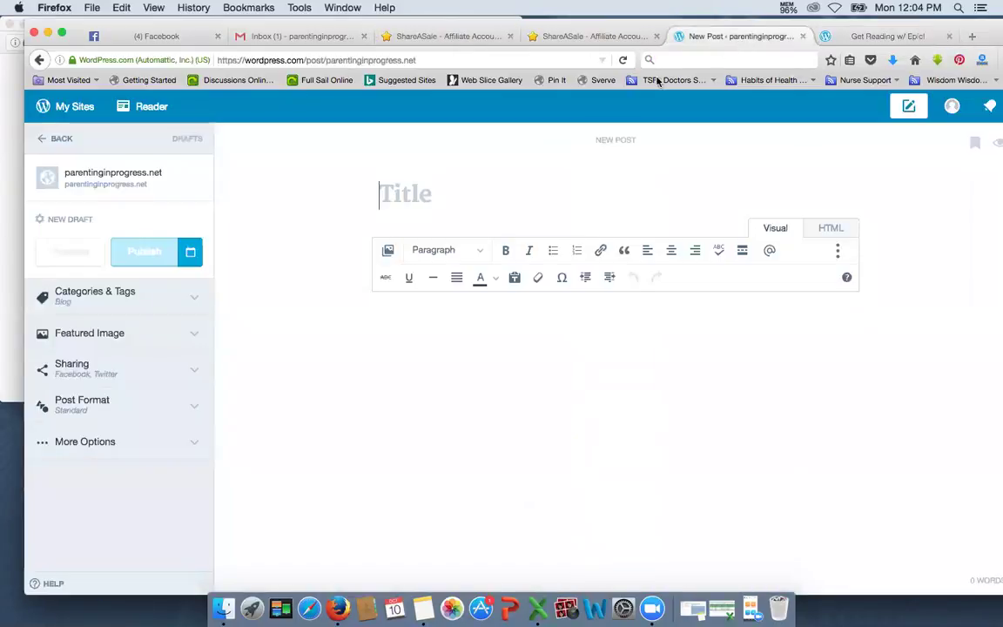
pyautogui.click(832, 230)
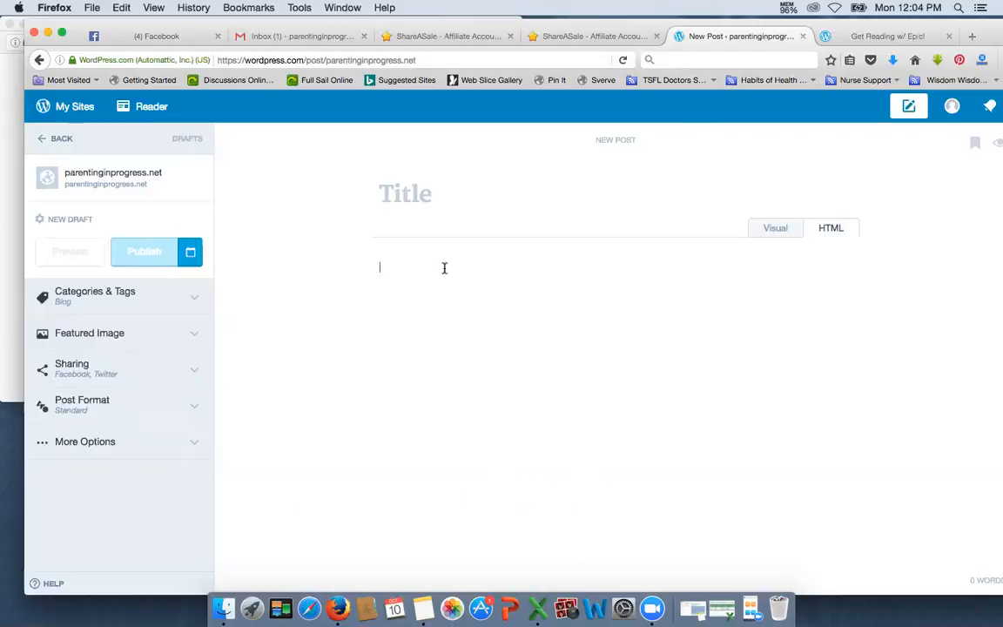
pyautogui.click(773, 228)
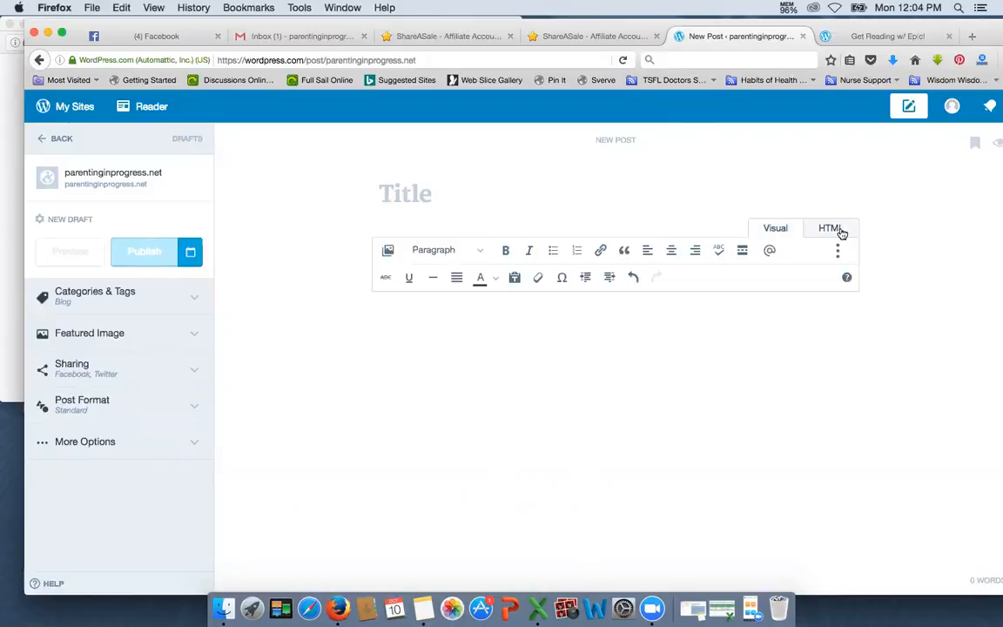
pyautogui.click(830, 228)
pyautogui.click(775, 228)
# Cycle through the ShareASale and published post pages and land back on a ShareASale page
pyautogui.click(570, 37)
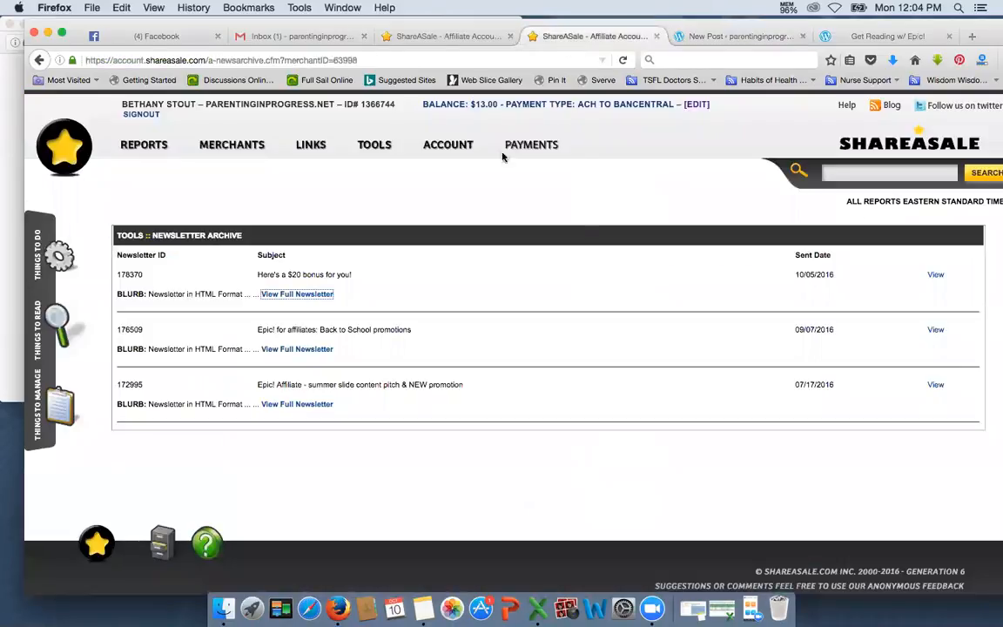
pyautogui.click(833, 36)
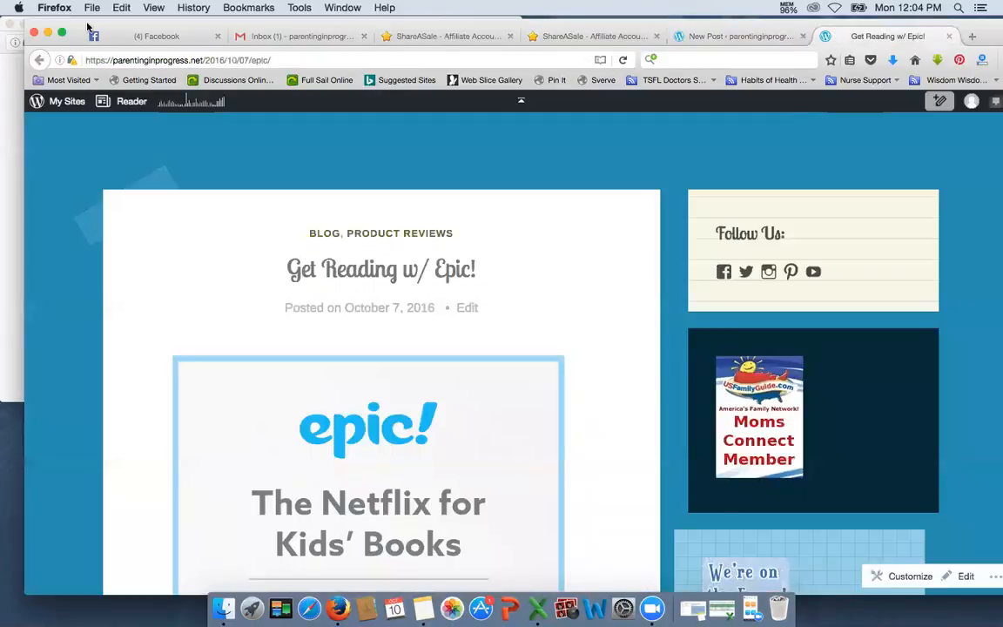
pyautogui.click(48, 33)
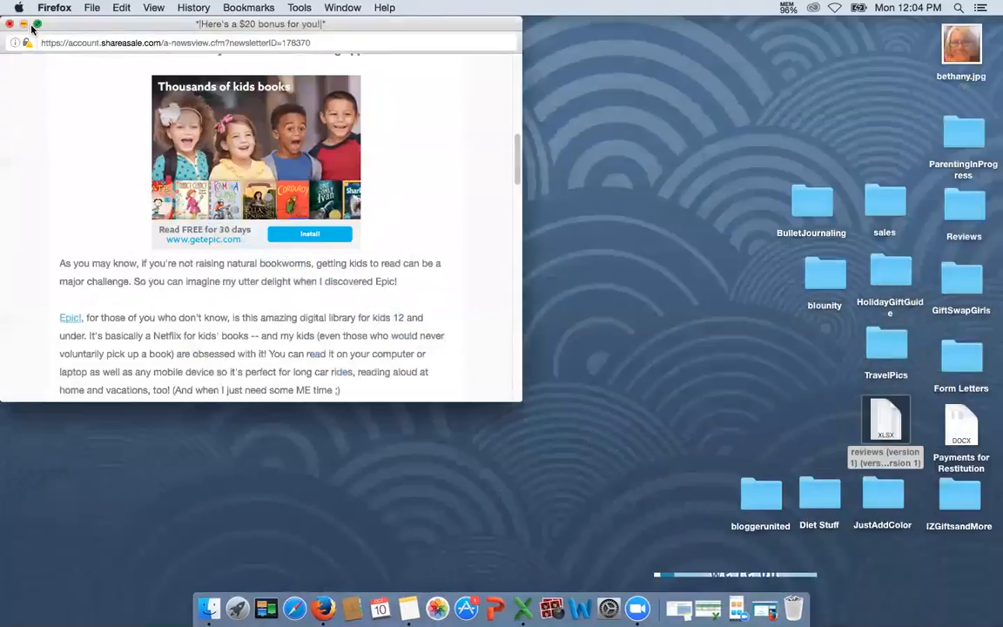
pyautogui.click(760, 605)
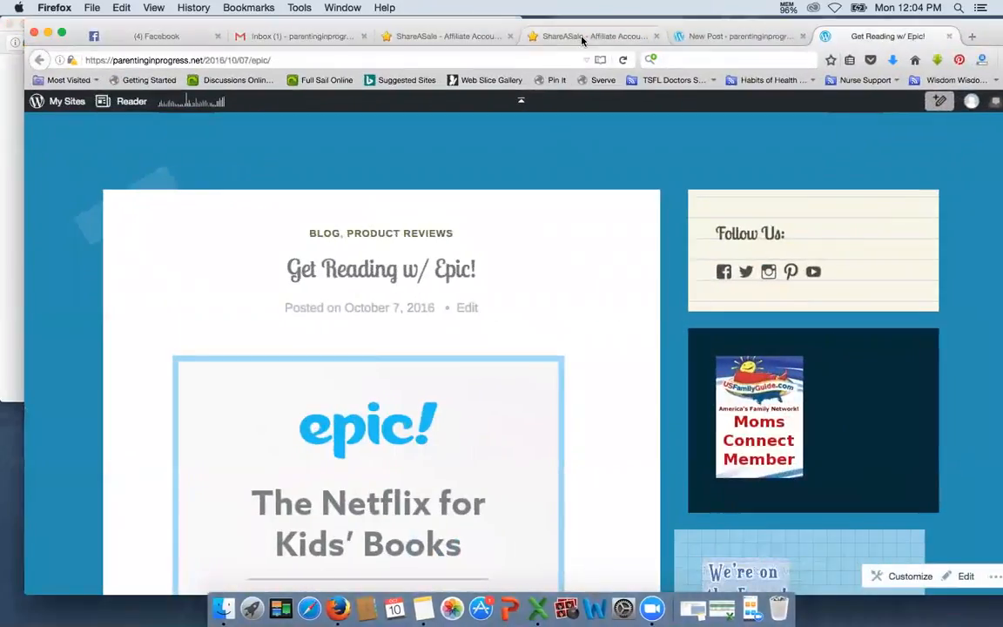
pyautogui.click(582, 40)
# Select and copy all of the Epic! banner's HTML code, then move to the new post draft
pyautogui.click(452, 40)
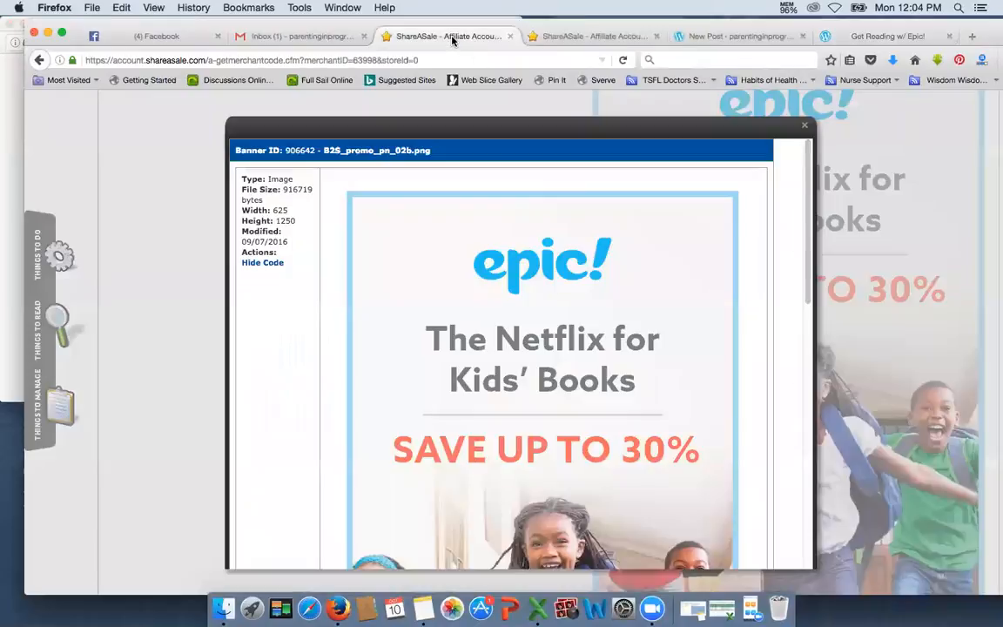
pyautogui.scroll(-5, 457, 358)
pyautogui.scroll(-5, 459, 368)
pyautogui.click(288, 486)
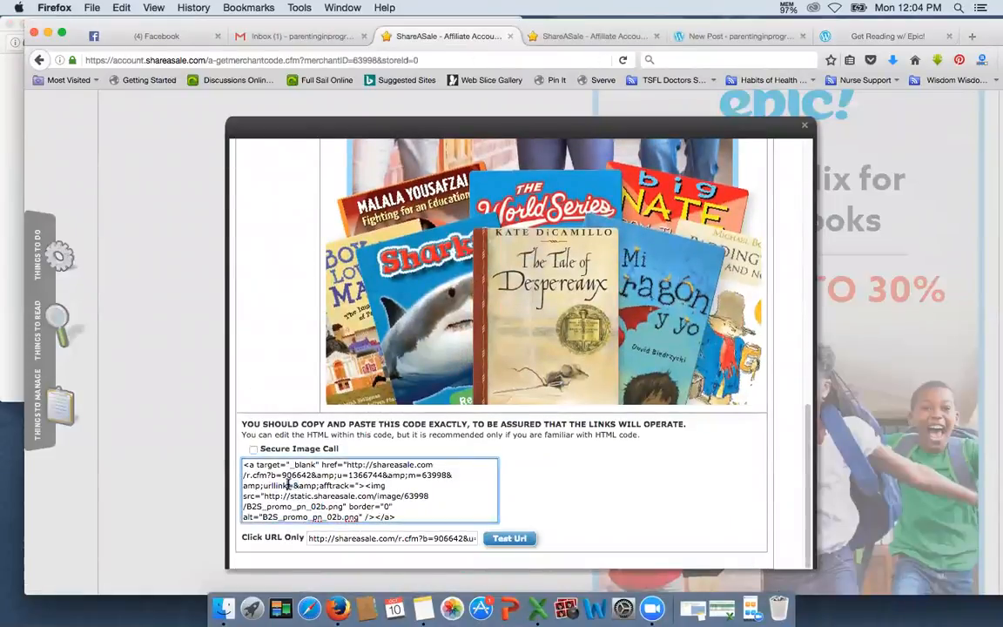
pyautogui.press('super+a')
pyautogui.rightClick(288, 486)
pyautogui.click(318, 463)
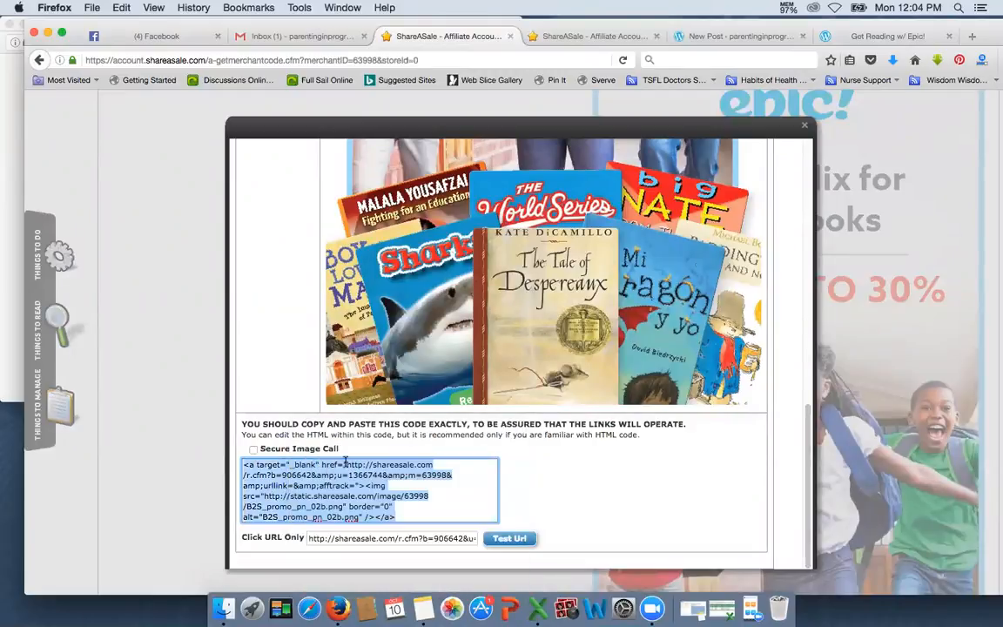
pyautogui.click(858, 33)
# Paste the banner code into the visual editor body, then delete the raw code paragraph again
pyautogui.hotkey('ctrl', 'shift', 'Tab')
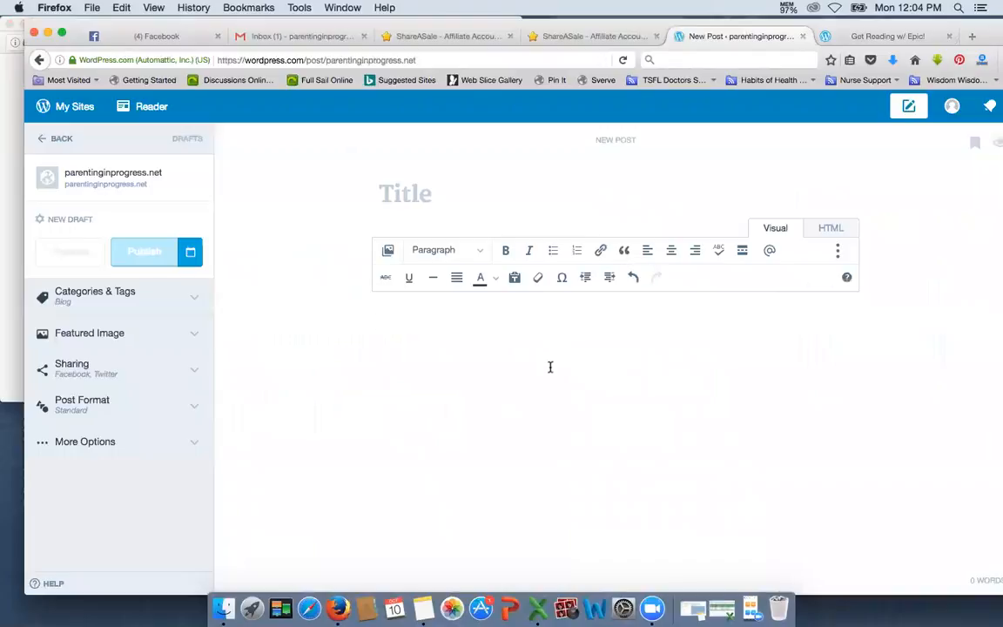
pyautogui.rightClick(548, 357)
pyautogui.rightClick(503, 389)
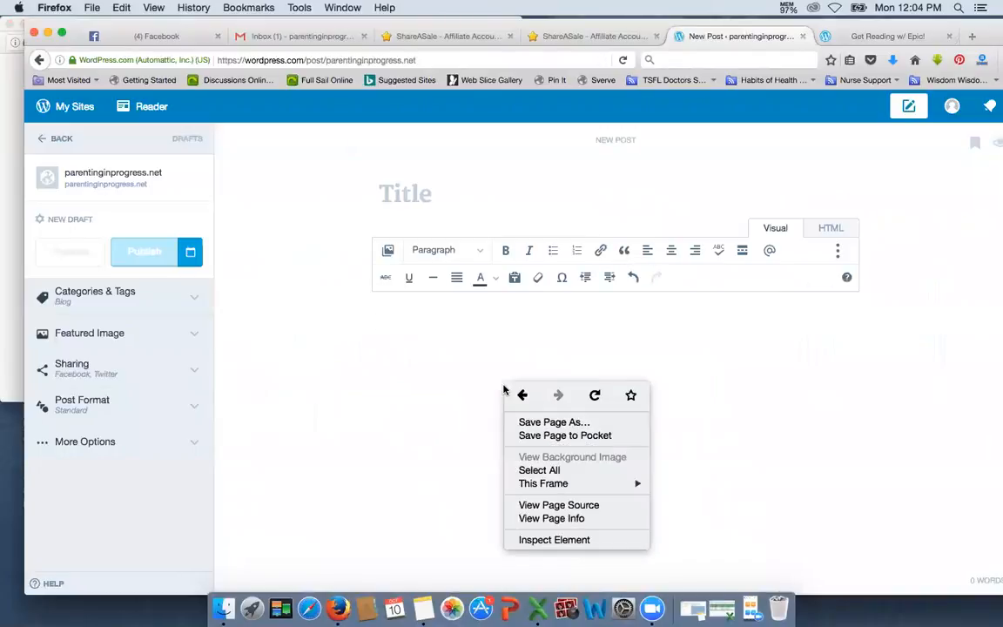
pyautogui.click(416, 328)
pyautogui.rightClick(430, 339)
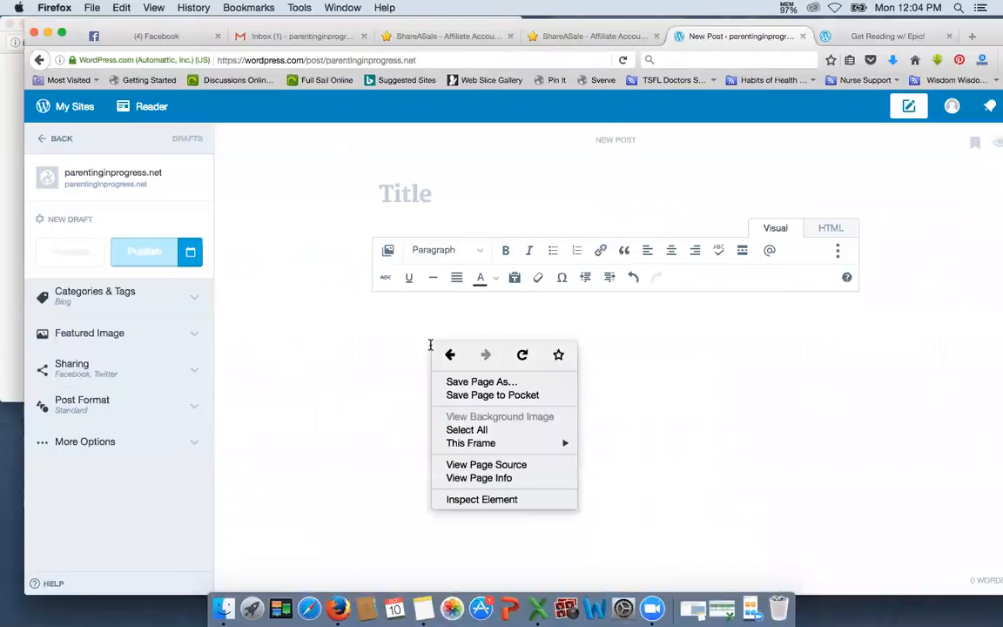
pyautogui.rightClick(397, 320)
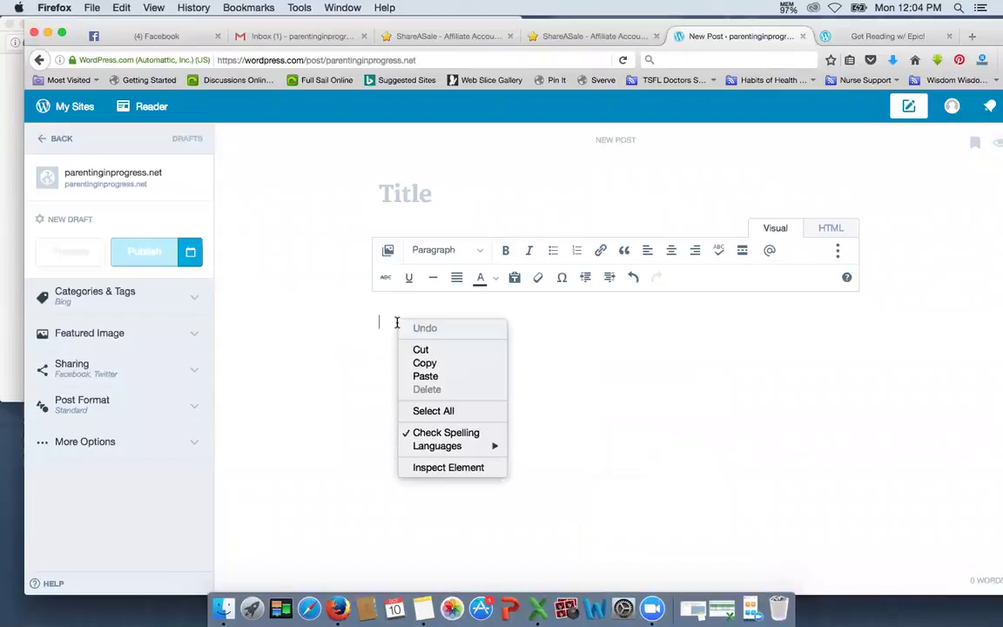
pyautogui.click(426, 376)
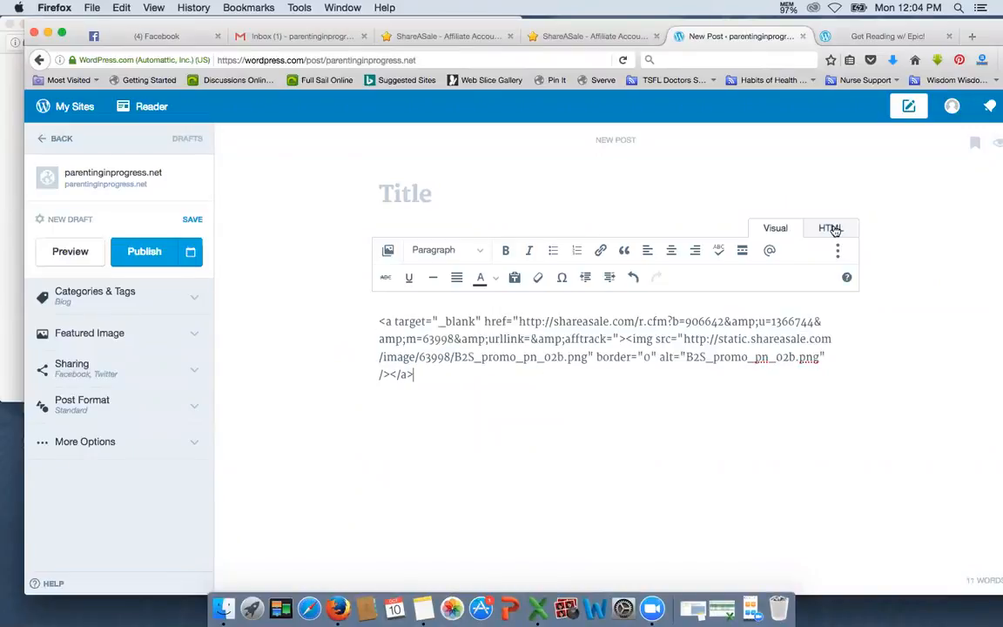
pyautogui.tripleClick(397, 328)
pyautogui.press('BackSpace')
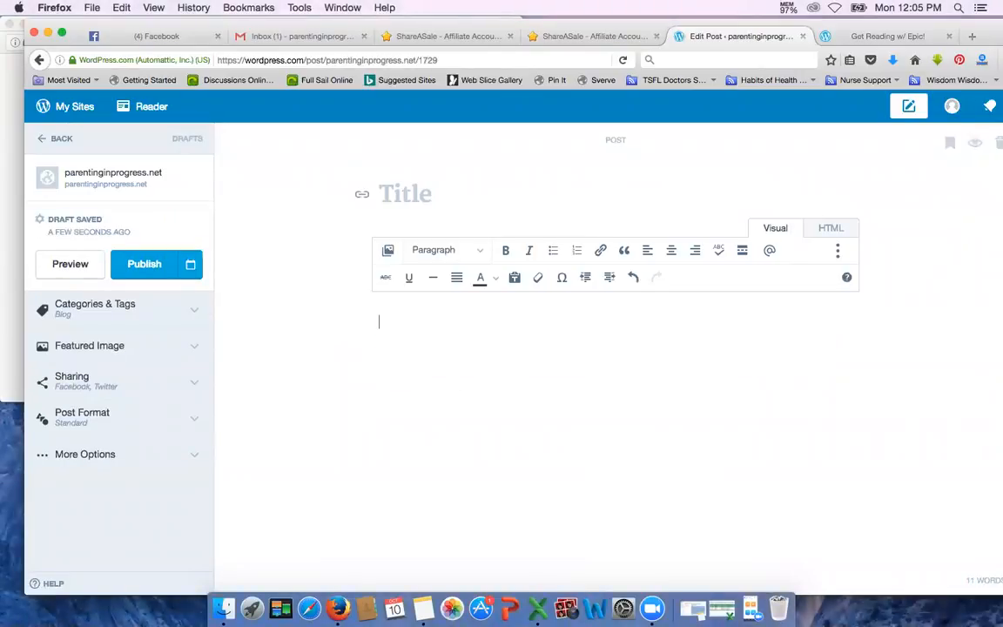
# Paste the ShareASale banner code into the HTML view and return to the rendered post view
pyautogui.click(831, 229)
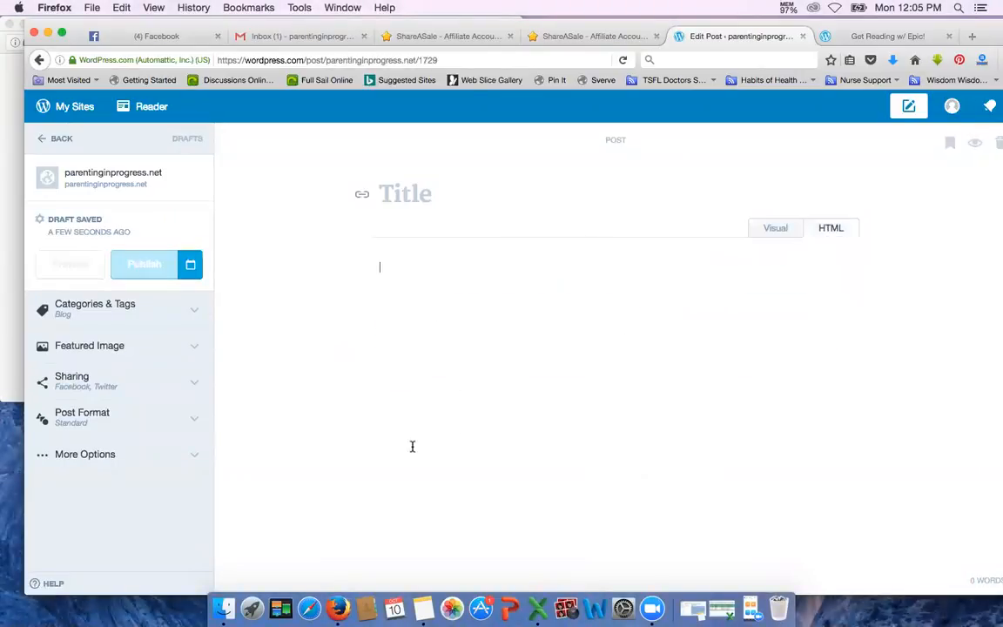
pyautogui.rightClick(446, 304)
pyautogui.click(490, 357)
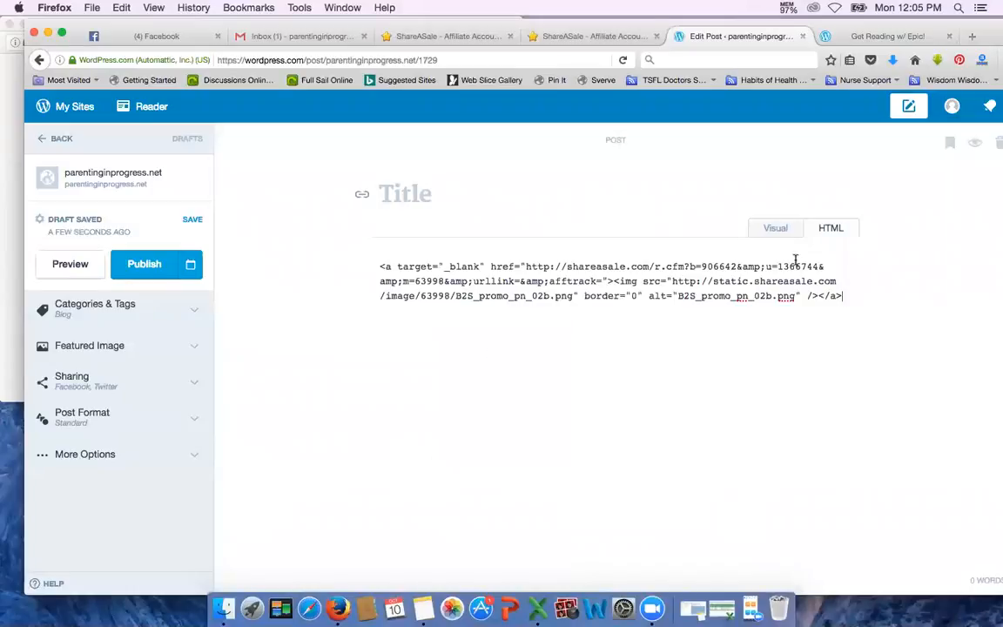
pyautogui.click(778, 230)
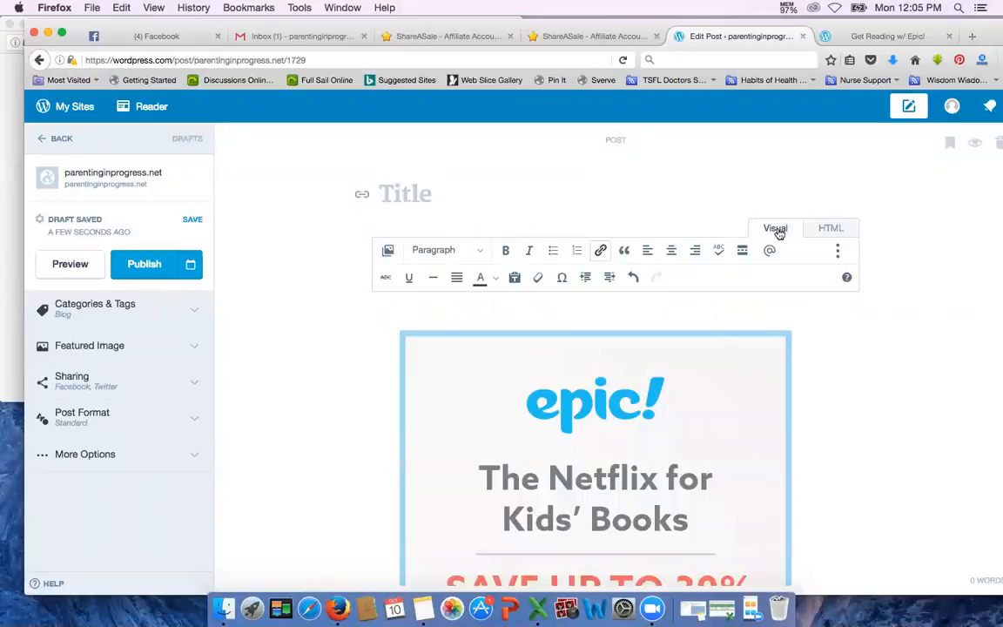
pyautogui.scroll(-1, 732, 365)
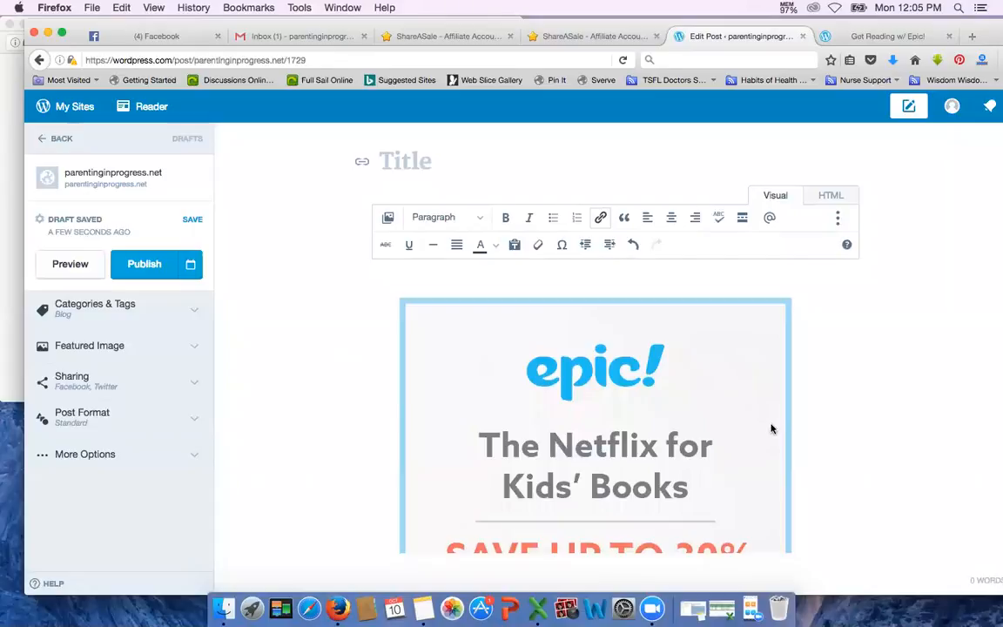
pyautogui.scroll(-2, 774, 426)
pyautogui.scroll(-5, 779, 426)
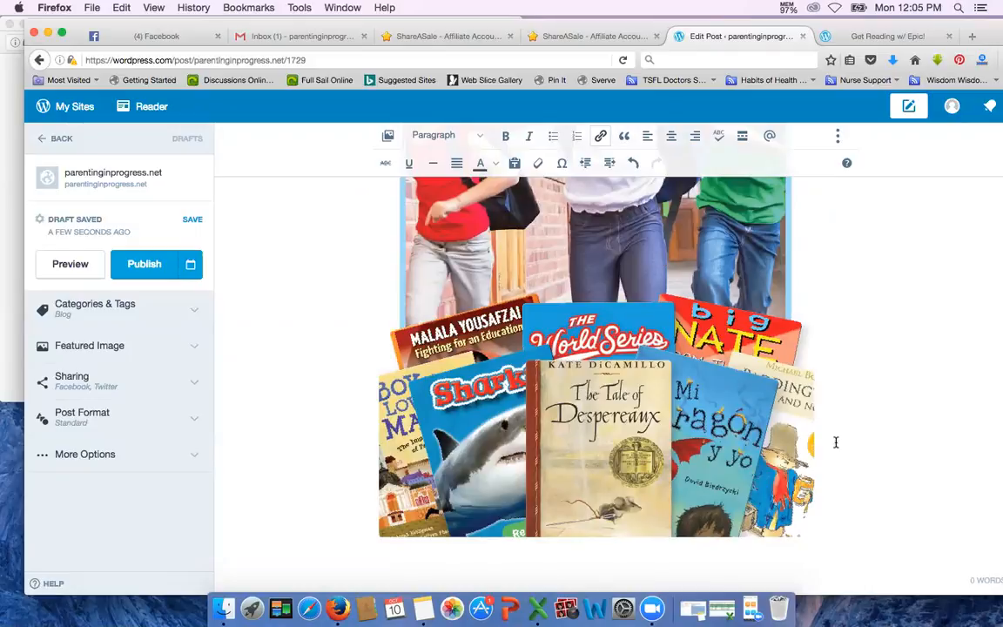
pyautogui.click(793, 472)
pyautogui.scroll(5, 838, 474)
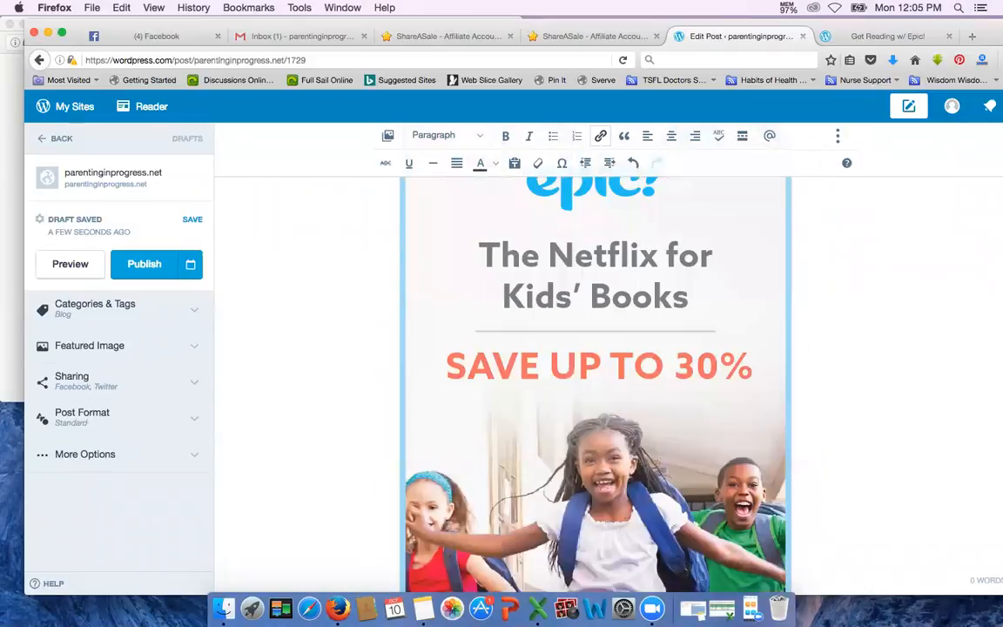
pyautogui.scroll(-1, 841, 493)
pyautogui.scroll(-3, 841, 493)
pyautogui.scroll(-2, 841, 493)
pyautogui.scroll(-2, 841, 493)
pyautogui.scroll(-1, 837, 490)
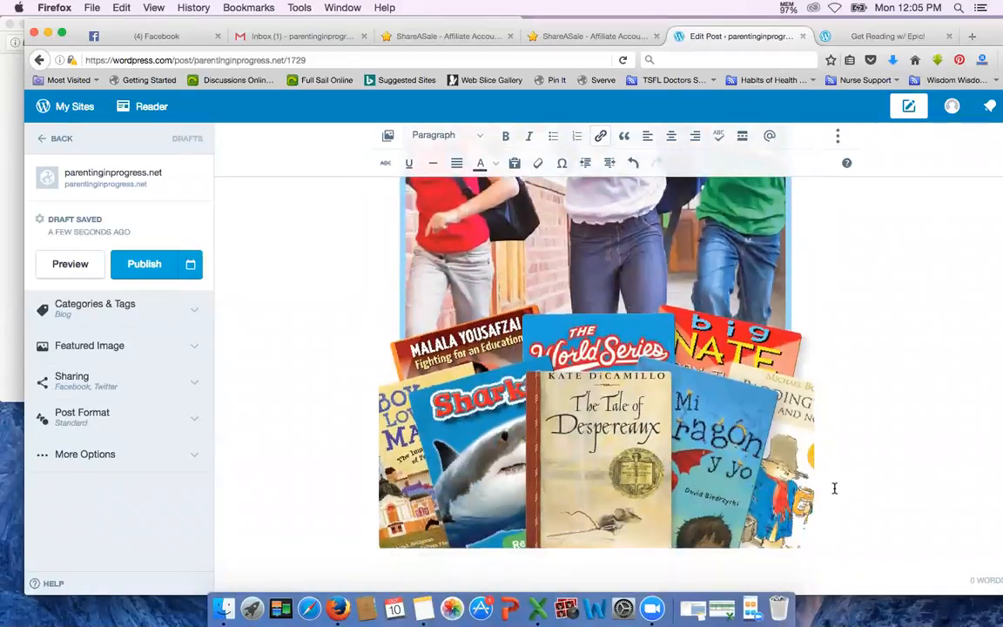
pyautogui.click(777, 482)
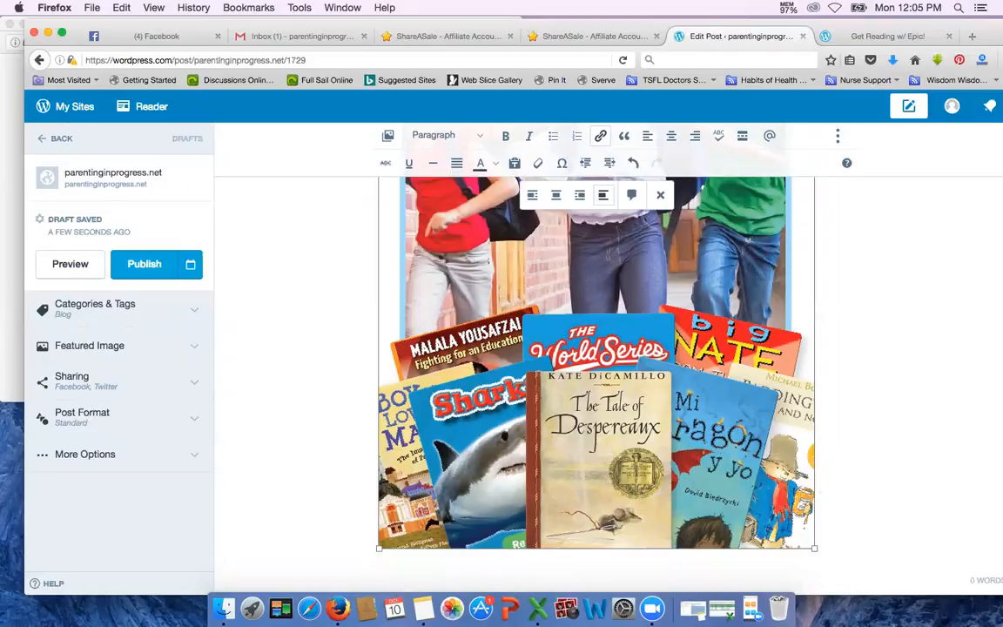
pyautogui.press('BackSpace')
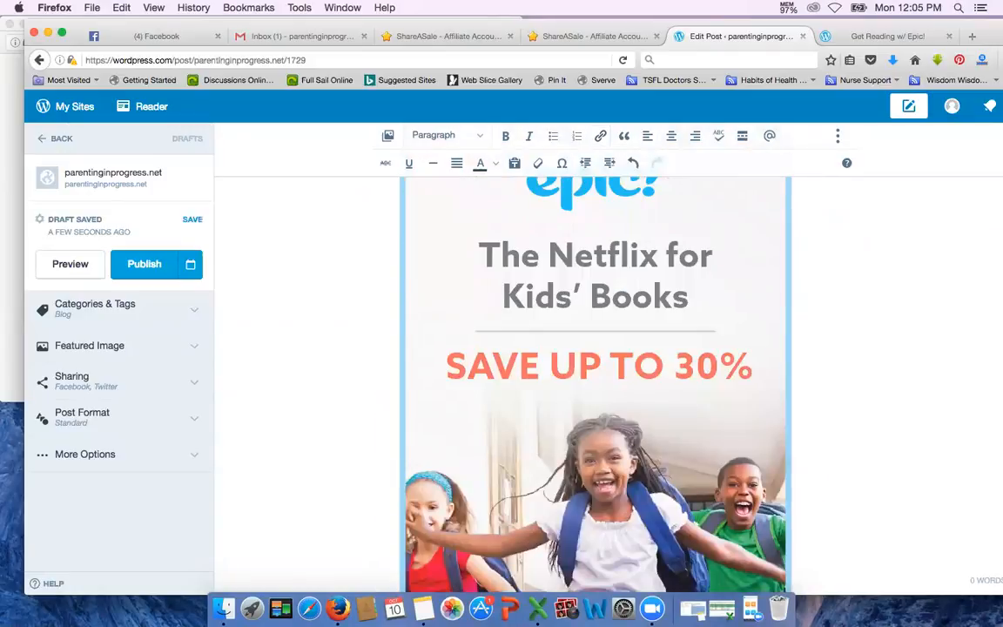
pyautogui.press('super+z')
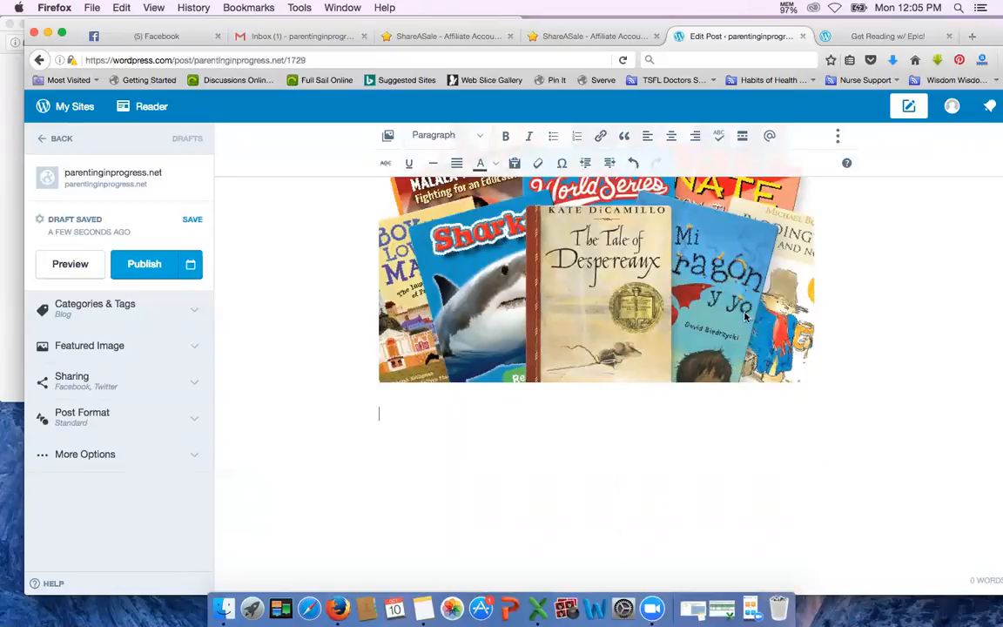
# Flip between the published Epic! post, the newsletter archive and the draft editor, ending on the published post
pyautogui.click(851, 34)
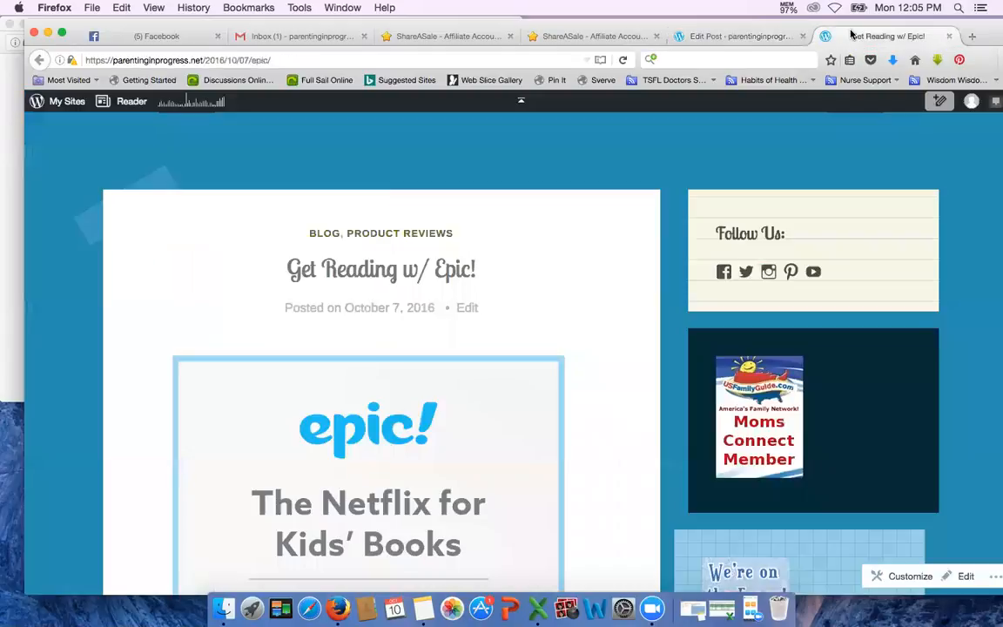
pyautogui.click(620, 36)
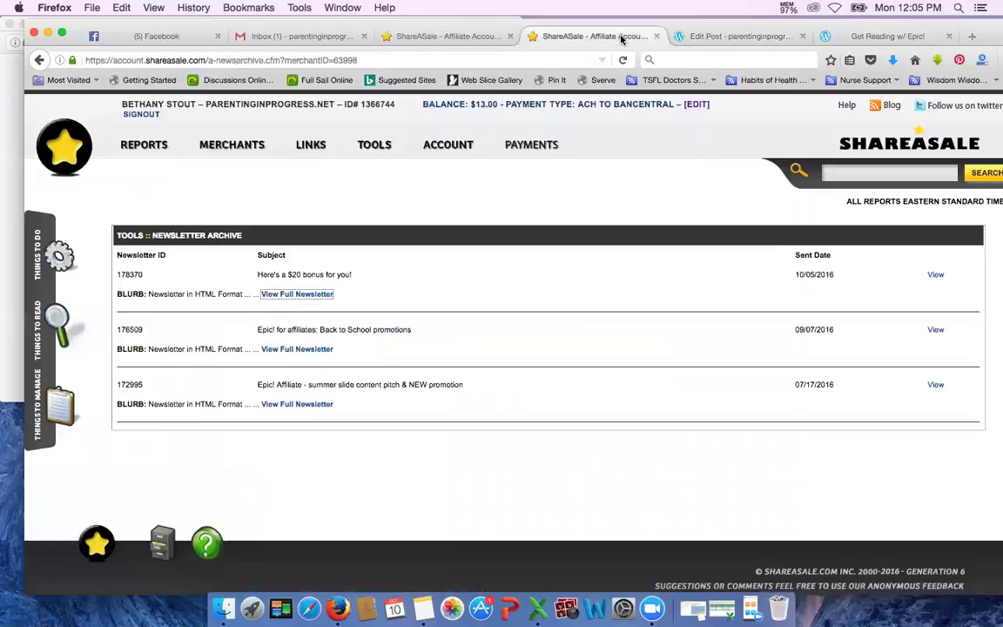
pyautogui.click(732, 37)
pyautogui.click(851, 36)
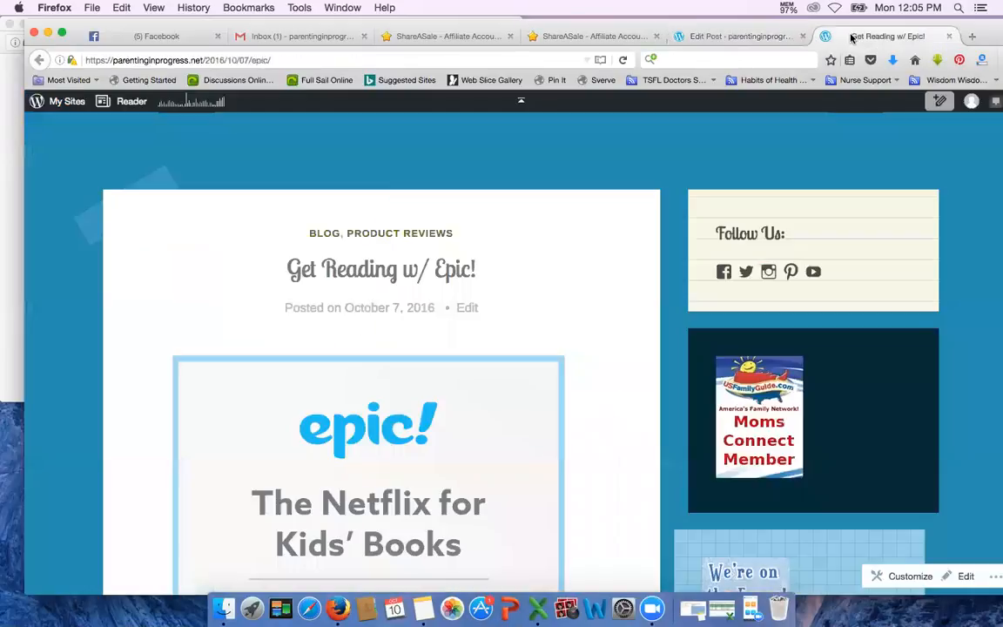
pyautogui.scroll(-5, 501, 305)
pyautogui.scroll(-2, 500, 304)
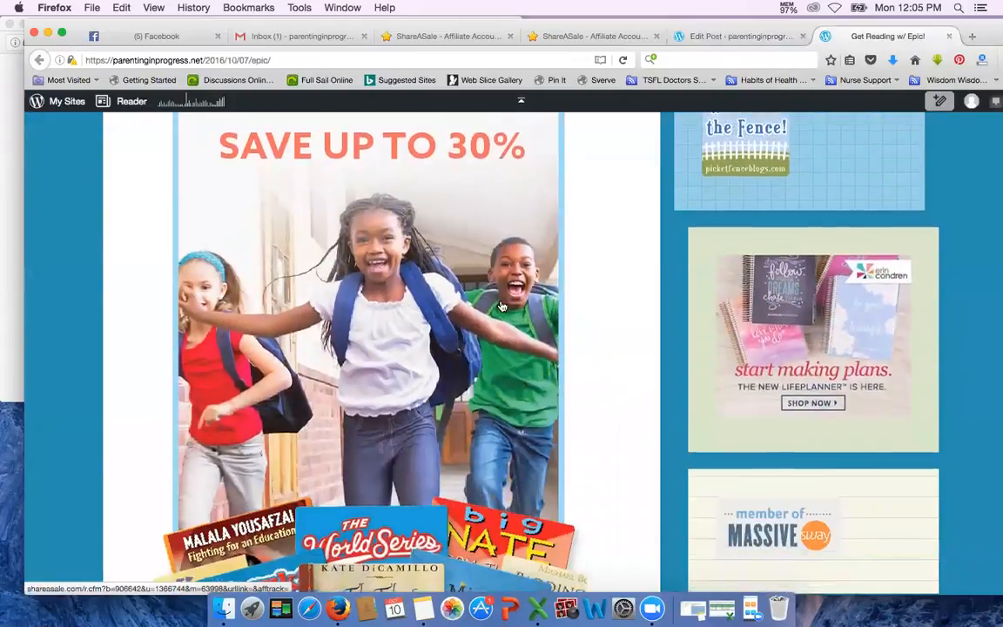
pyautogui.scroll(-2, 501, 305)
pyautogui.scroll(-4, 502, 307)
pyautogui.scroll(-4, 503, 306)
pyautogui.scroll(-8, 502, 307)
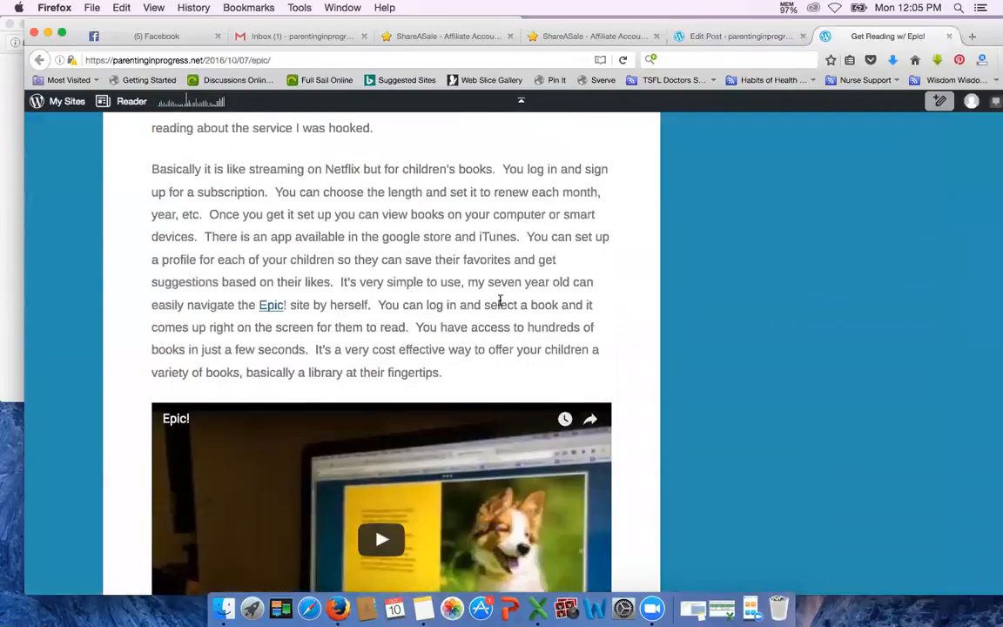
pyautogui.scroll(-4, 502, 306)
pyautogui.scroll(-3, 502, 306)
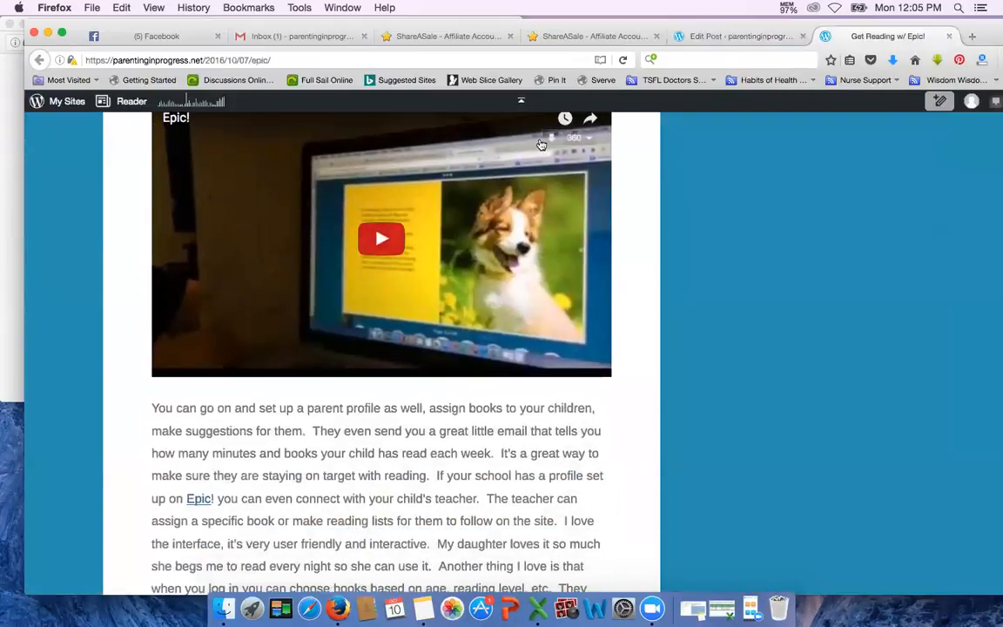
pyautogui.scroll(-8, 471, 338)
pyautogui.scroll(-2, 471, 339)
pyautogui.scroll(-2, 470, 335)
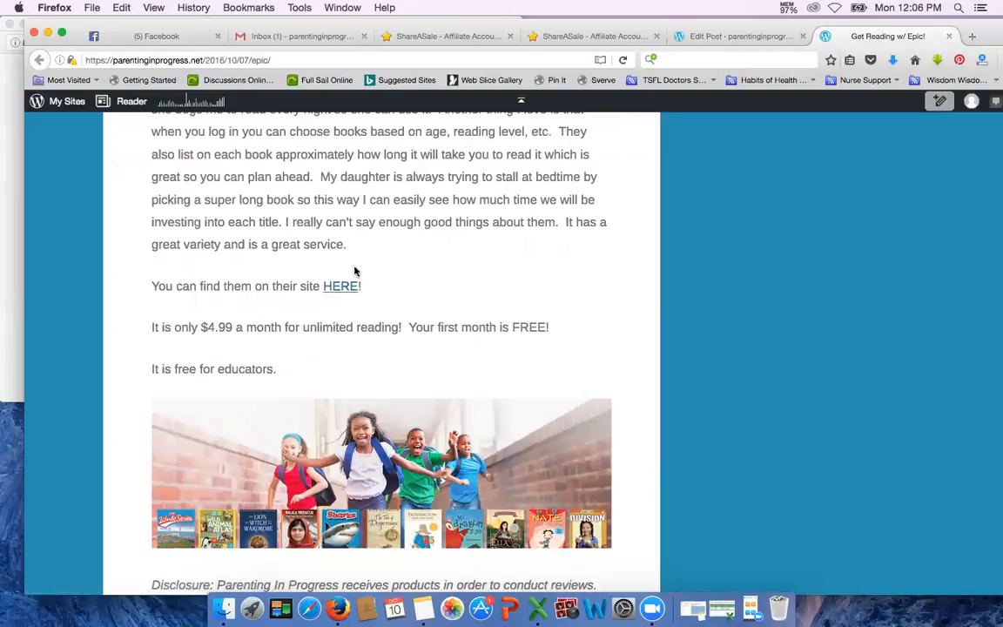
pyautogui.scroll(-1, 396, 383)
pyautogui.scroll(-2, 396, 380)
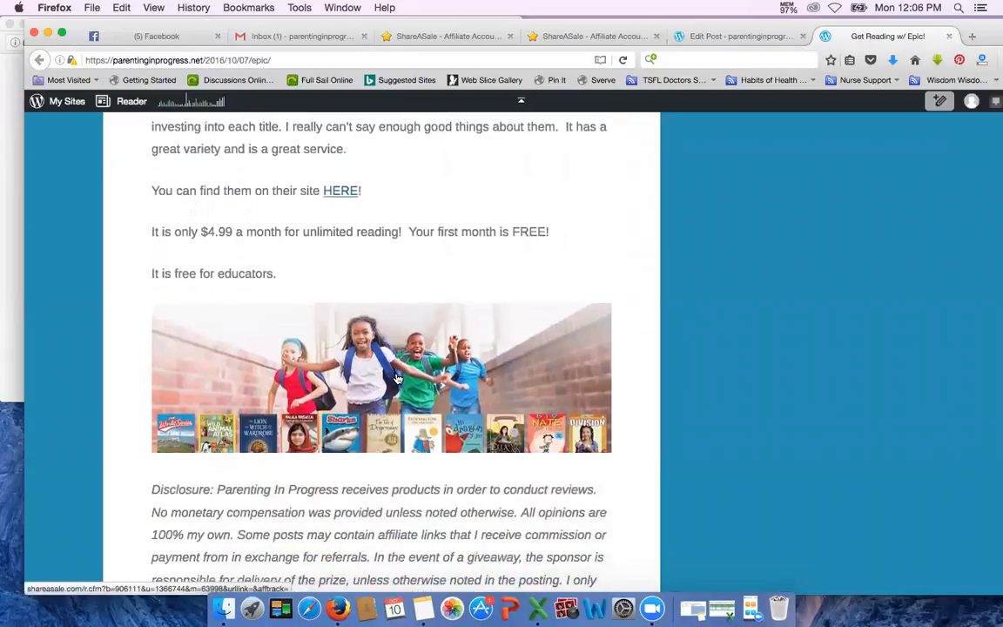
pyautogui.scroll(-2, 397, 378)
pyautogui.scroll(-2, 396, 378)
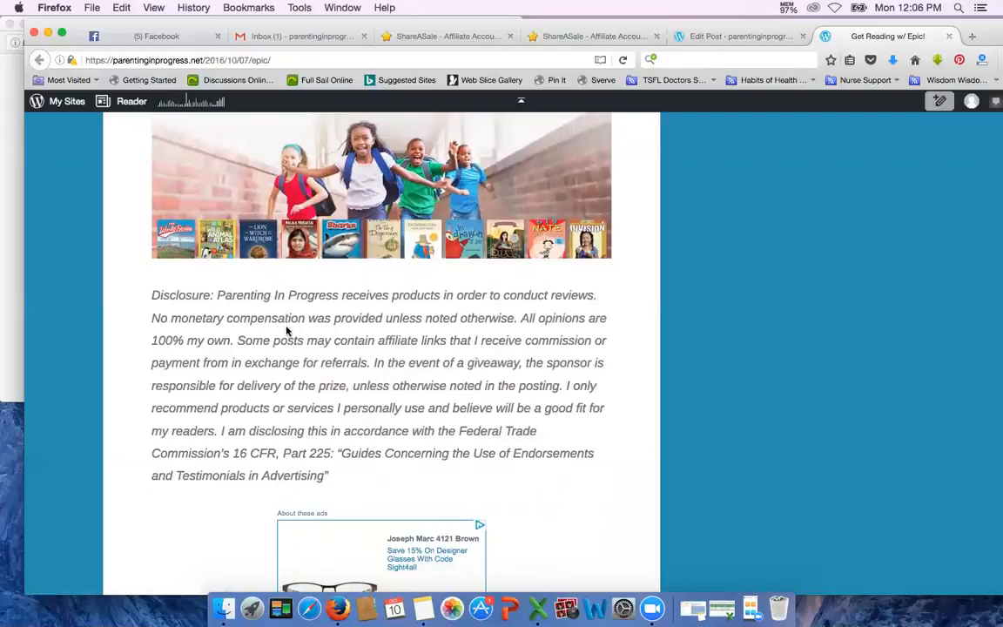
pyautogui.scroll(2, 287, 332)
pyautogui.scroll(5, 300, 351)
pyautogui.scroll(3, 348, 356)
pyautogui.scroll(-2, 373, 366)
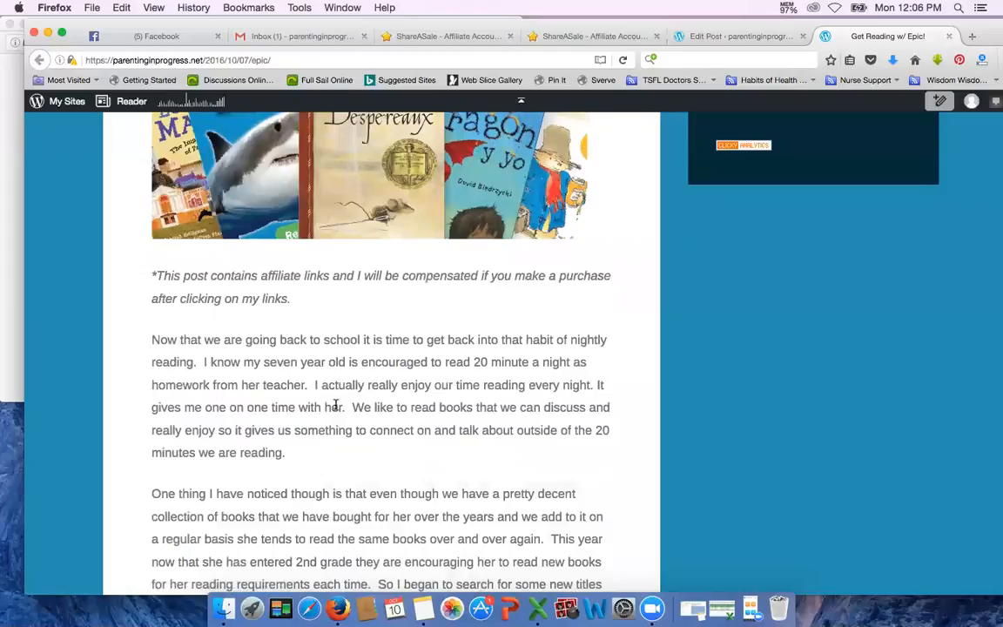
pyautogui.scroll(-10, 340, 423)
pyautogui.scroll(-10, 344, 427)
pyautogui.scroll(-10, 348, 522)
pyautogui.scroll(-5, 564, 235)
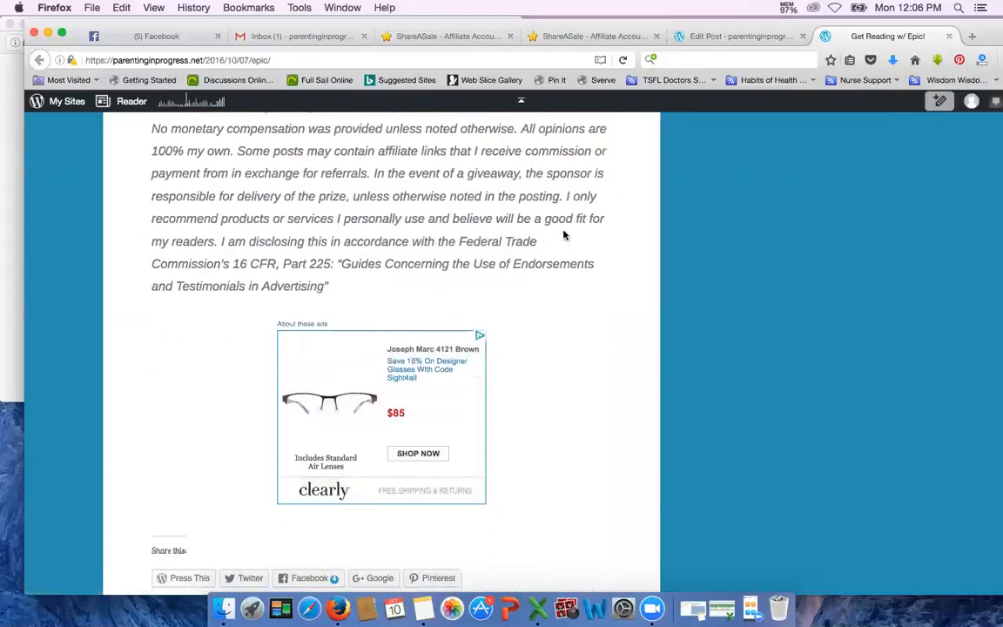
pyautogui.scroll(2, 507, 260)
pyautogui.scroll(3, 497, 333)
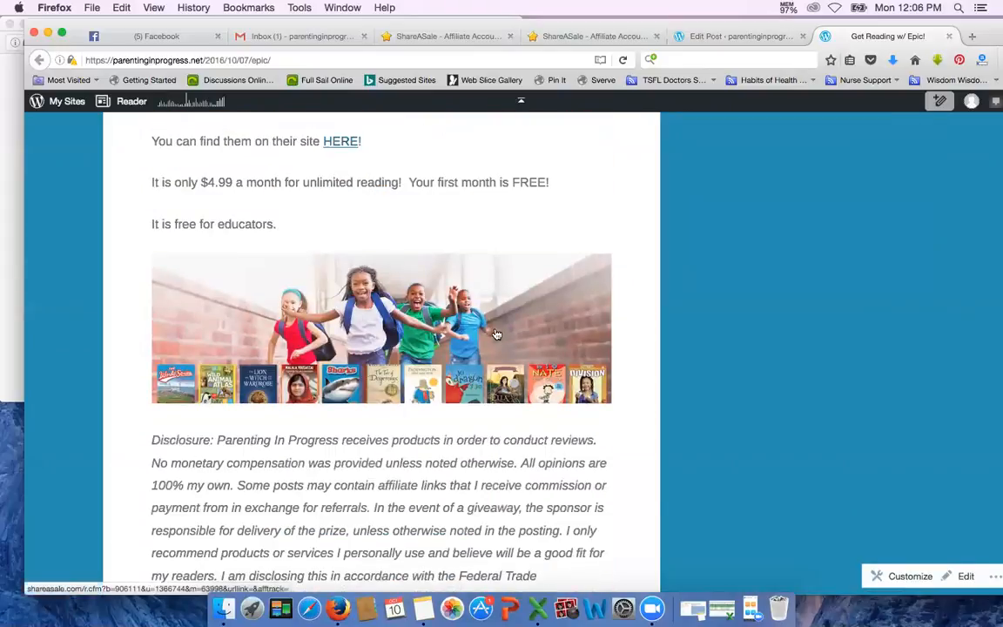
pyautogui.scroll(5, 443, 353)
pyautogui.scroll(5, 443, 354)
pyautogui.scroll(5, 452, 357)
pyautogui.scroll(5, 457, 358)
pyautogui.scroll(2, 609, 218)
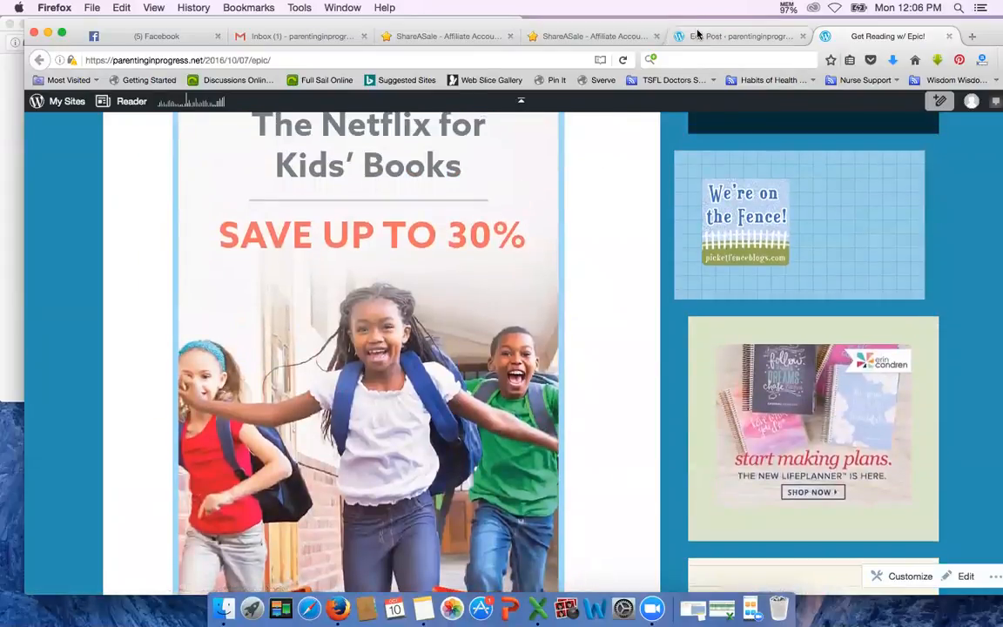
pyautogui.click(704, 36)
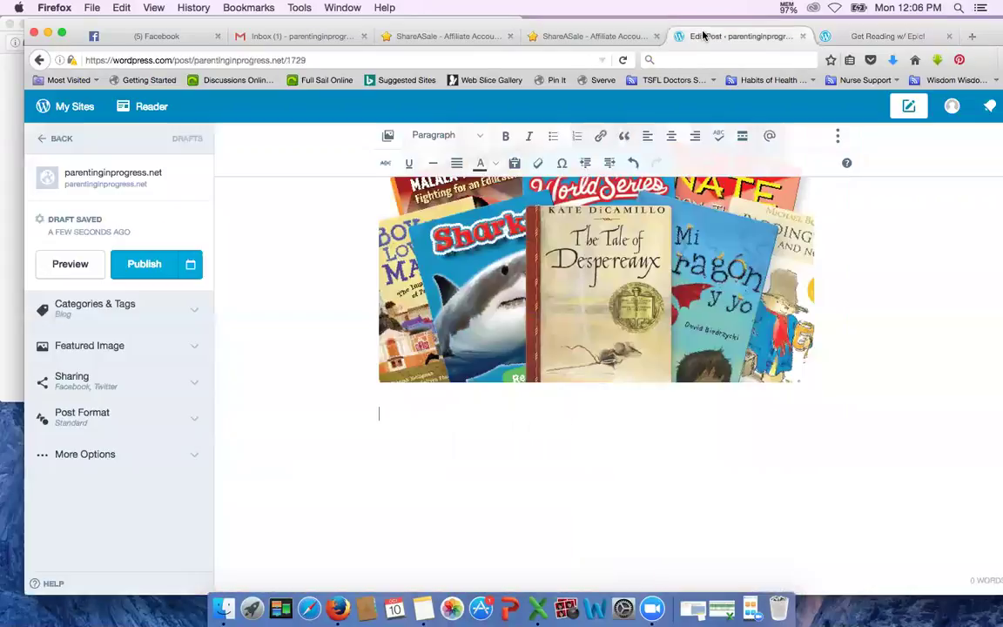
pyautogui.click(592, 36)
pyautogui.moveTo(232, 145)
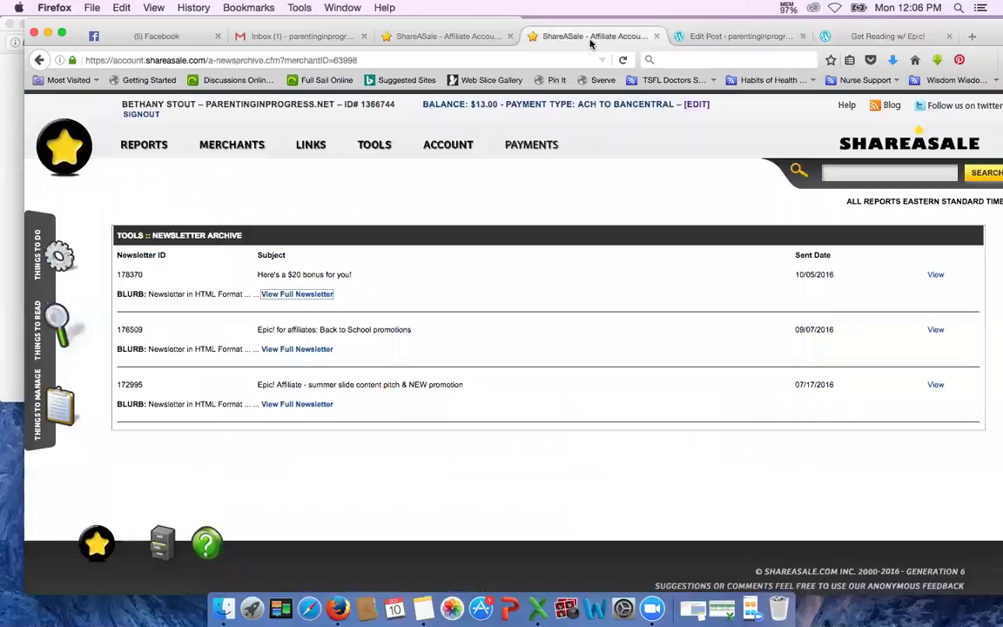
pyautogui.click(5, 216)
pyautogui.scroll(-3, 243, 316)
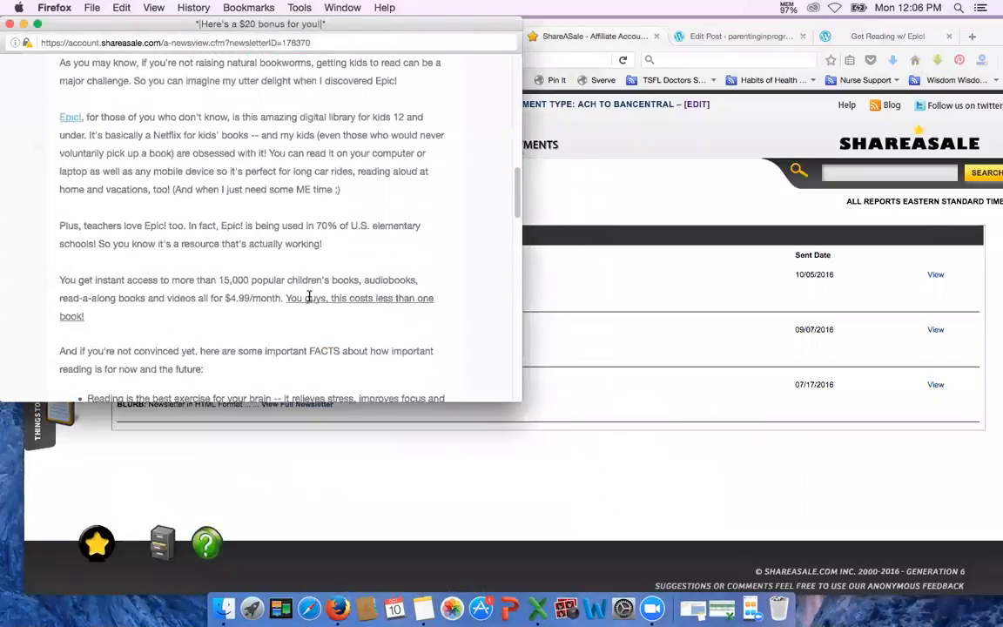
pyautogui.scroll(-1, 296, 279)
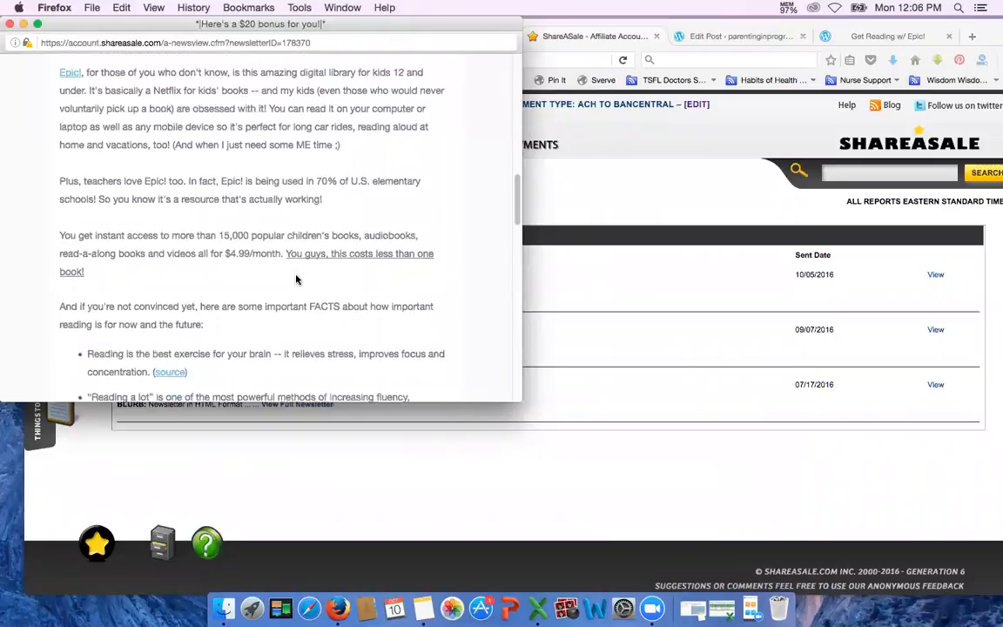
pyautogui.scroll(-3, 296, 280)
pyautogui.scroll(10, 287, 261)
pyautogui.scroll(3, 272, 219)
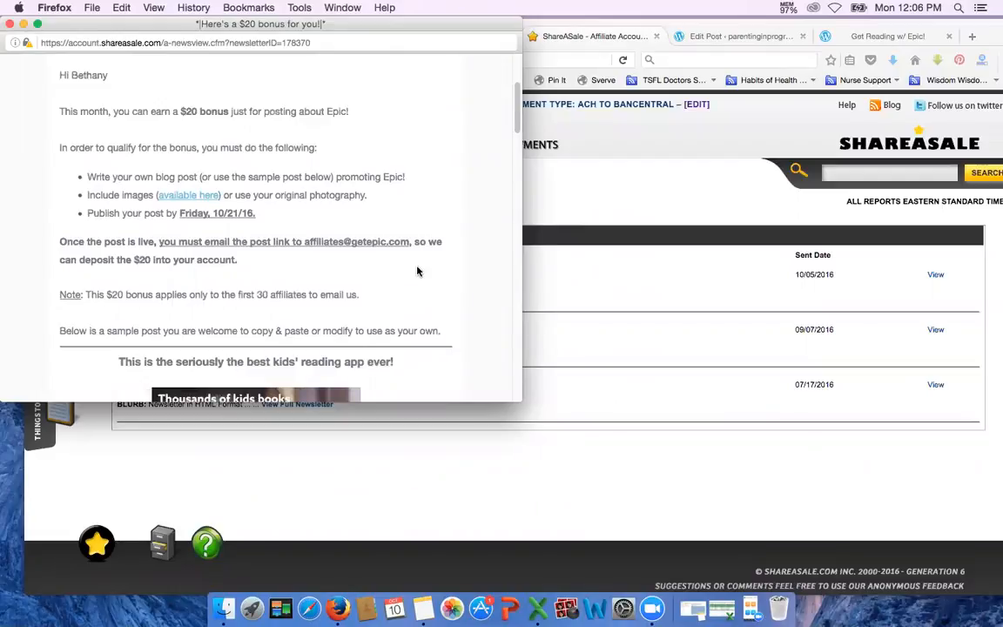
pyautogui.click(646, 131)
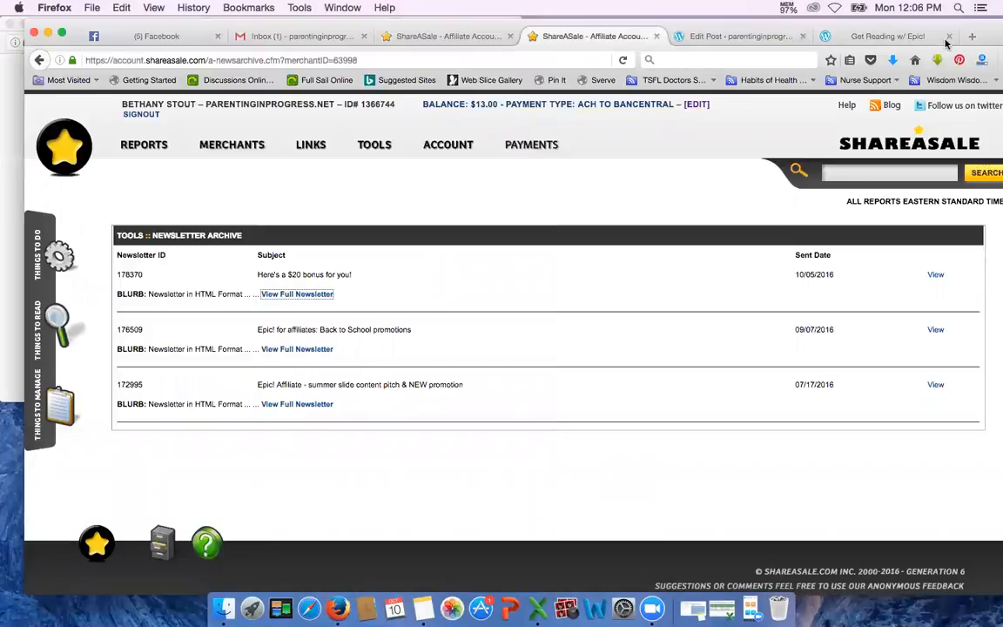
pyautogui.click(894, 32)
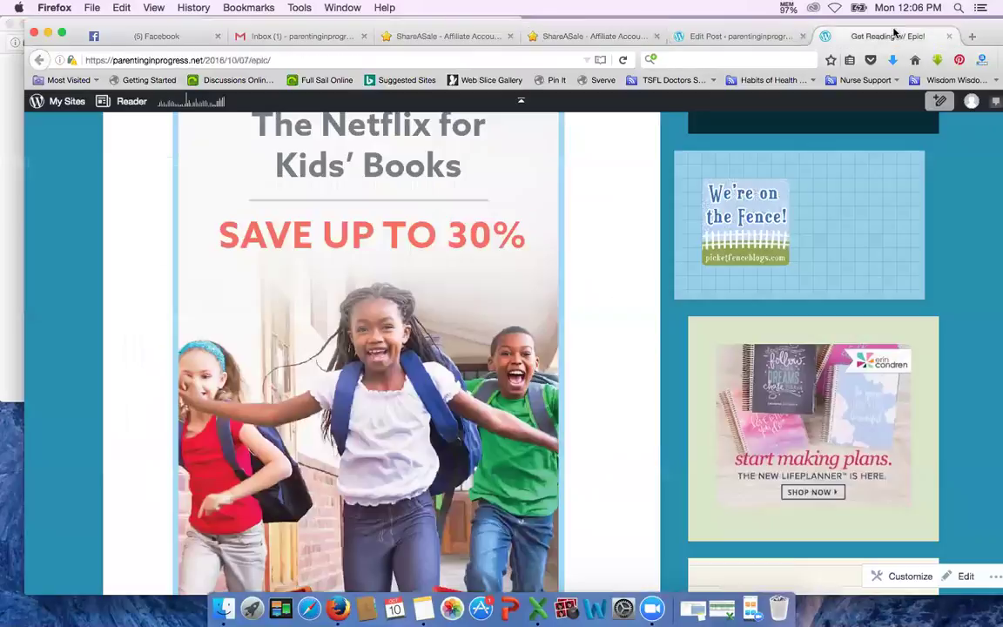
# Close the published post, back out of the draft to the blog posts list, and switch to the ShareASale newsletter archive
pyautogui.click(949, 37)
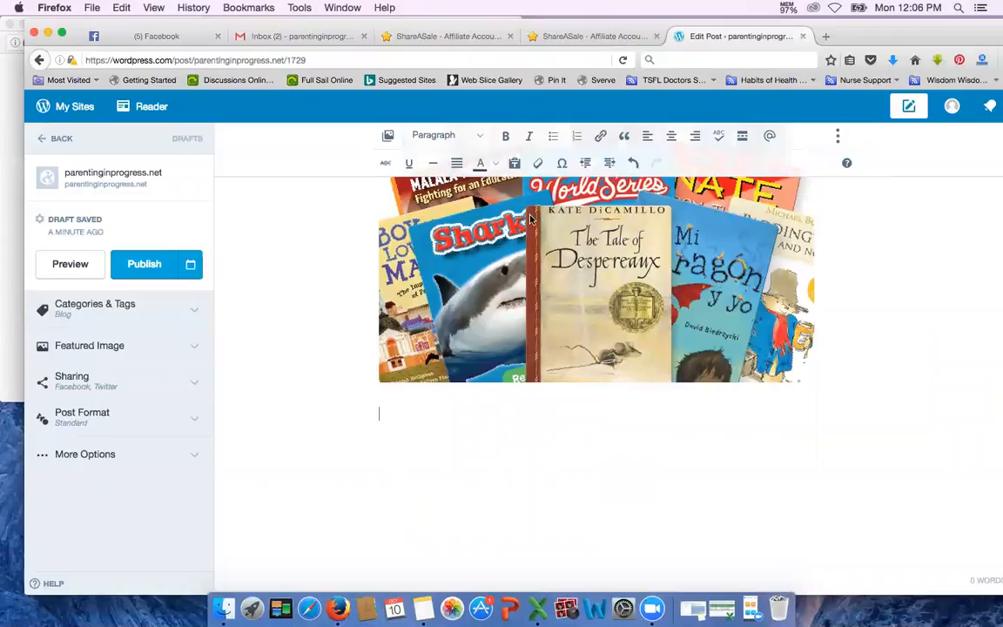
pyautogui.click(49, 142)
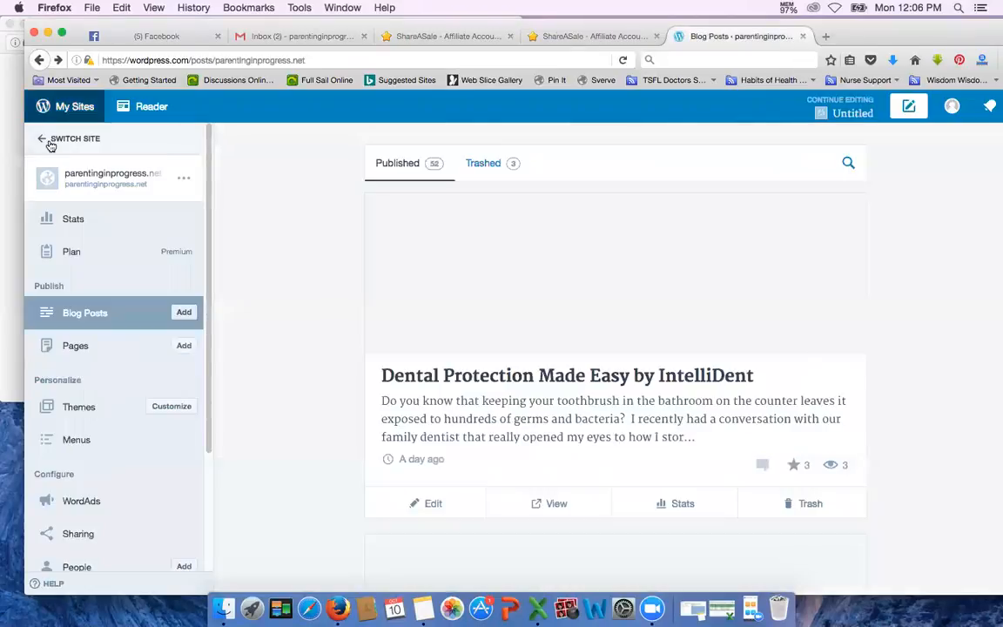
pyautogui.click(7, 181)
pyautogui.click(595, 22)
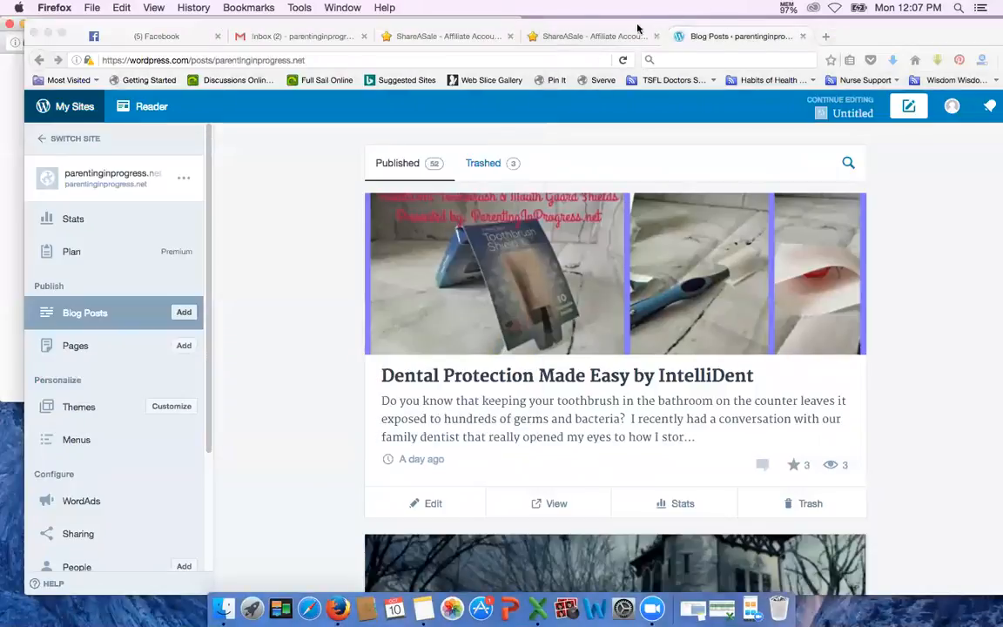
pyautogui.click(605, 38)
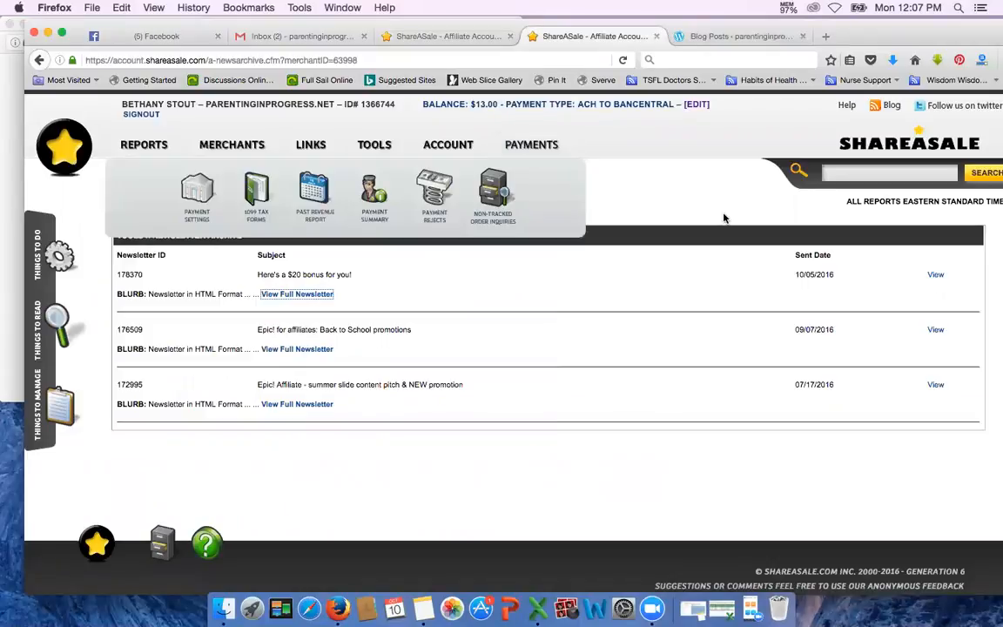
# Bring the $20 bonus newsletter pop-up forward to reread it, then return to the main archive window
pyautogui.click(5, 156)
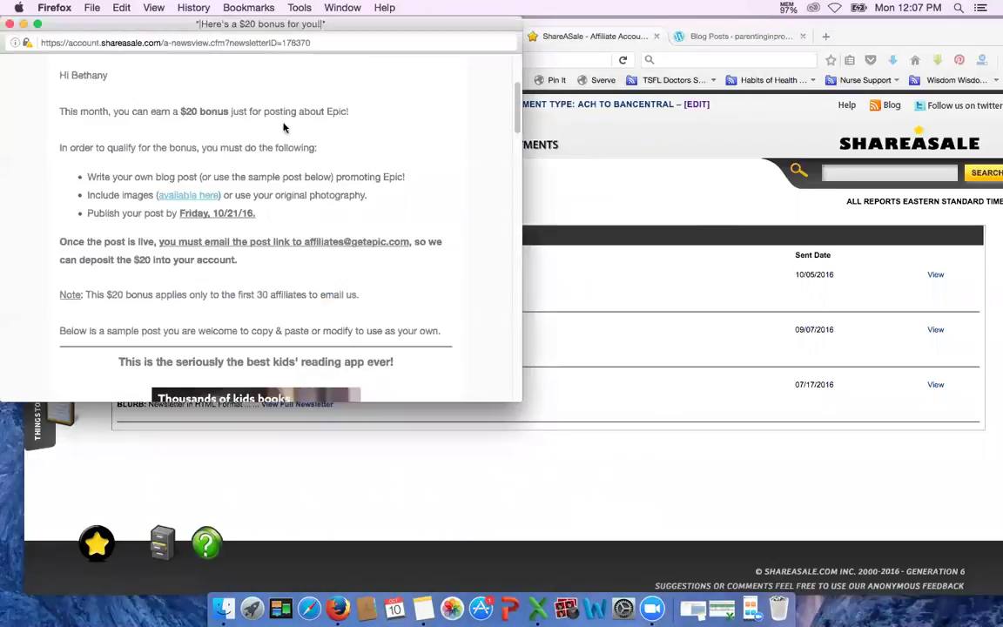
pyautogui.click(697, 24)
pyautogui.click(5, 156)
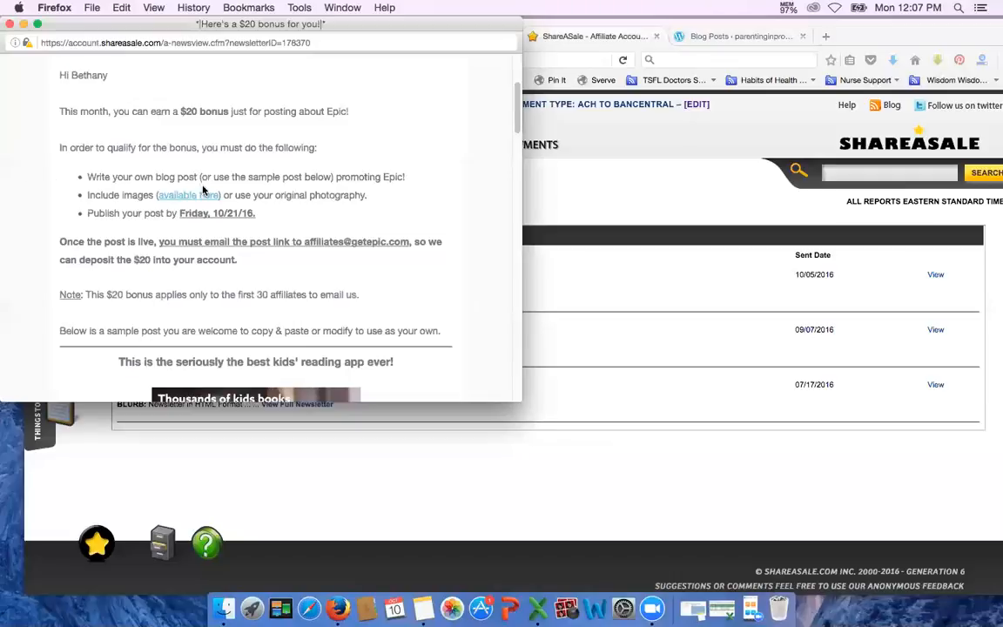
pyautogui.scroll(3, 216, 188)
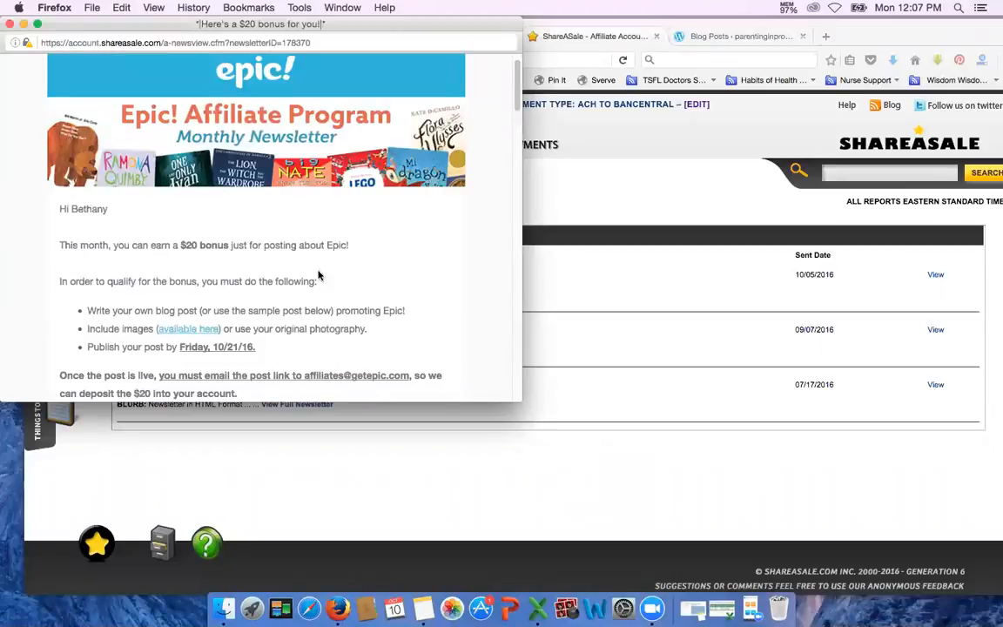
pyautogui.scroll(-1, 187, 215)
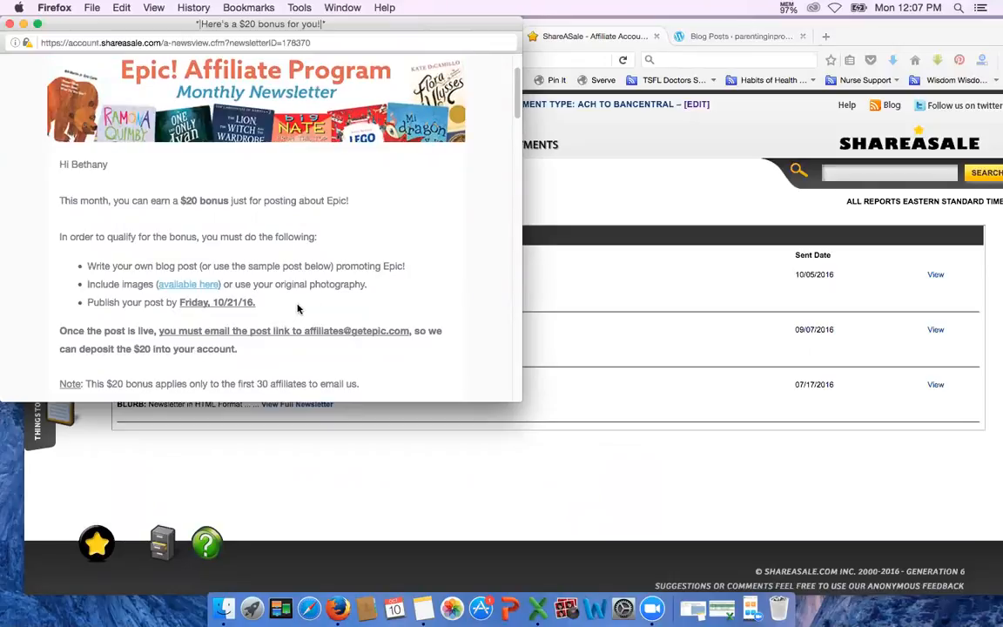
pyautogui.scroll(-3, 297, 306)
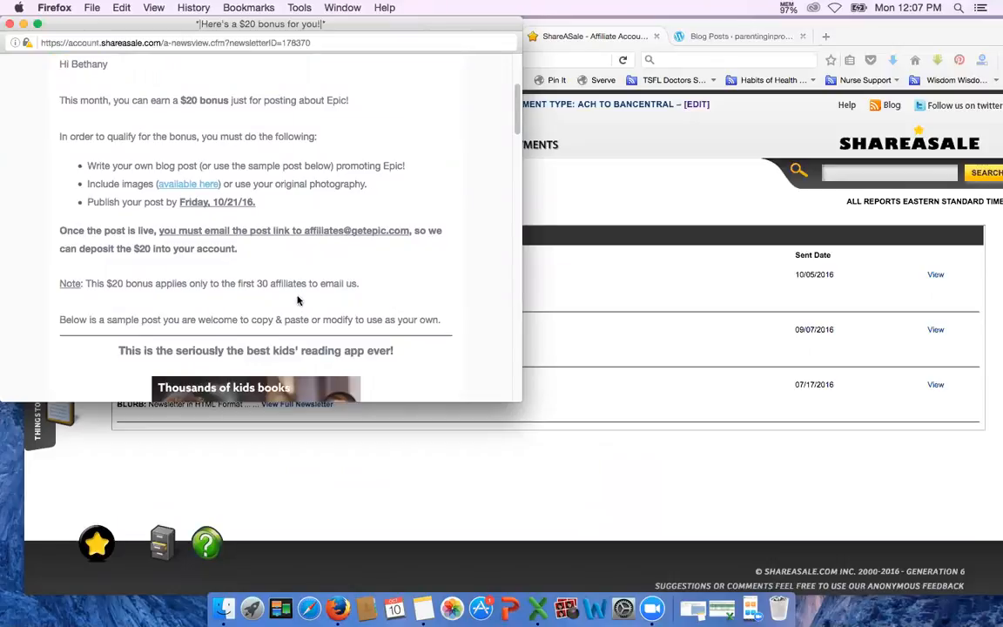
pyautogui.click(568, 26)
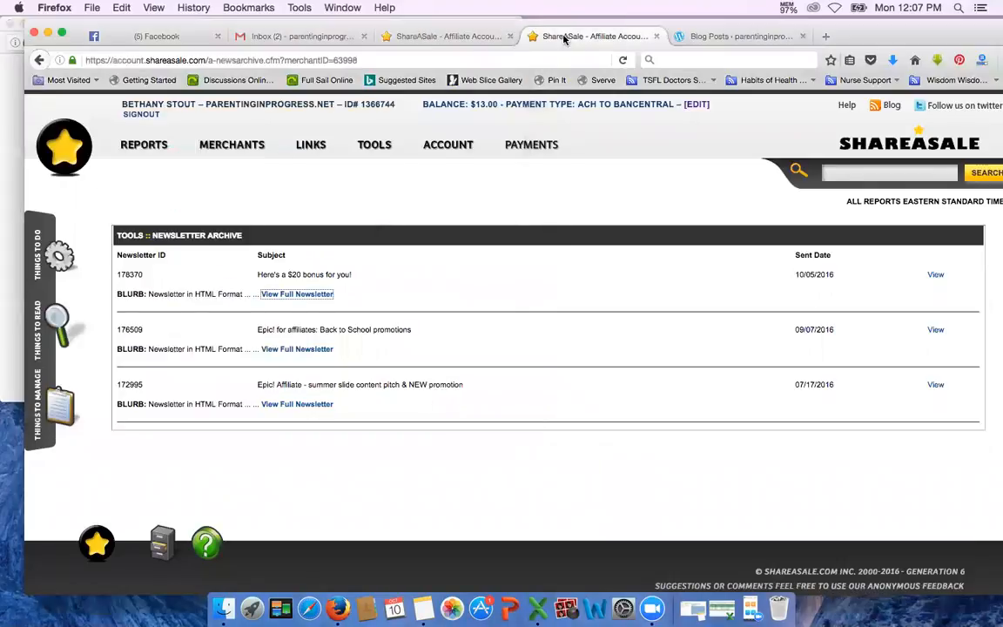
# Go to the Facebook news feed and enter the Blogunity group from the Favorites list
pyautogui.click(159, 38)
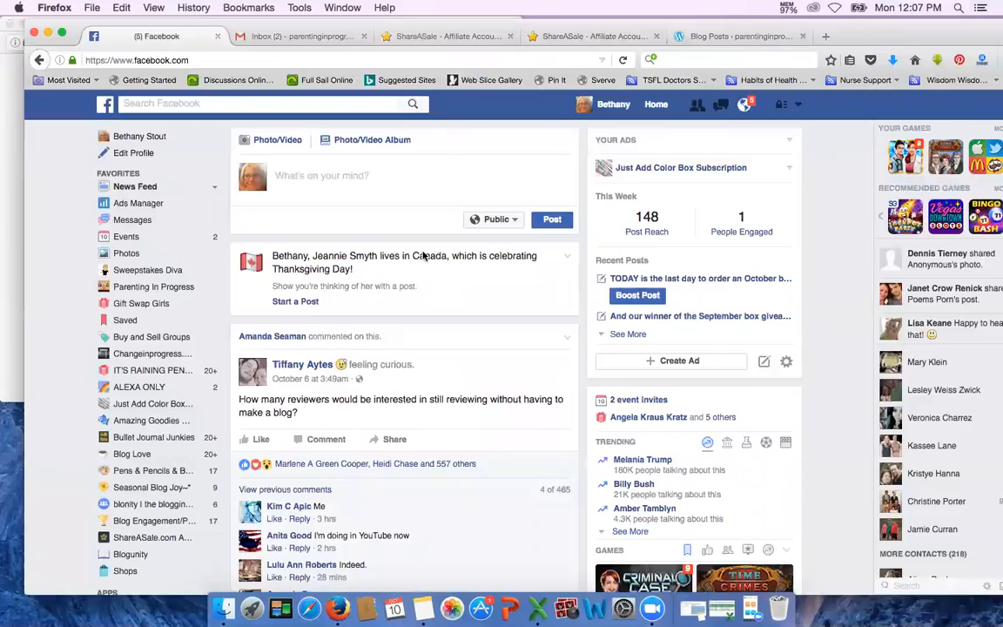
pyautogui.click(151, 564)
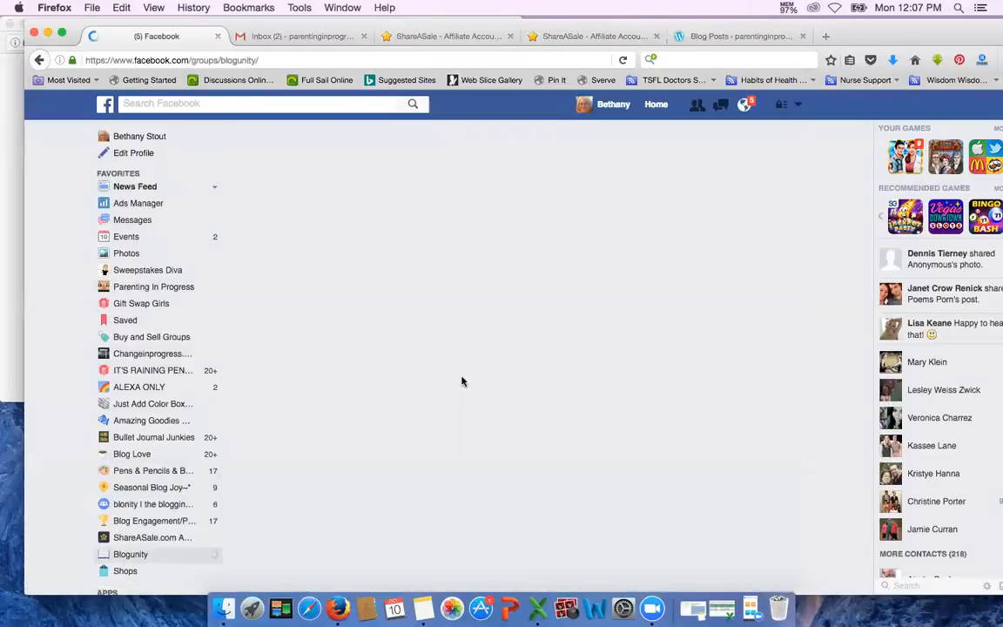
pyautogui.scroll(-5, 461, 380)
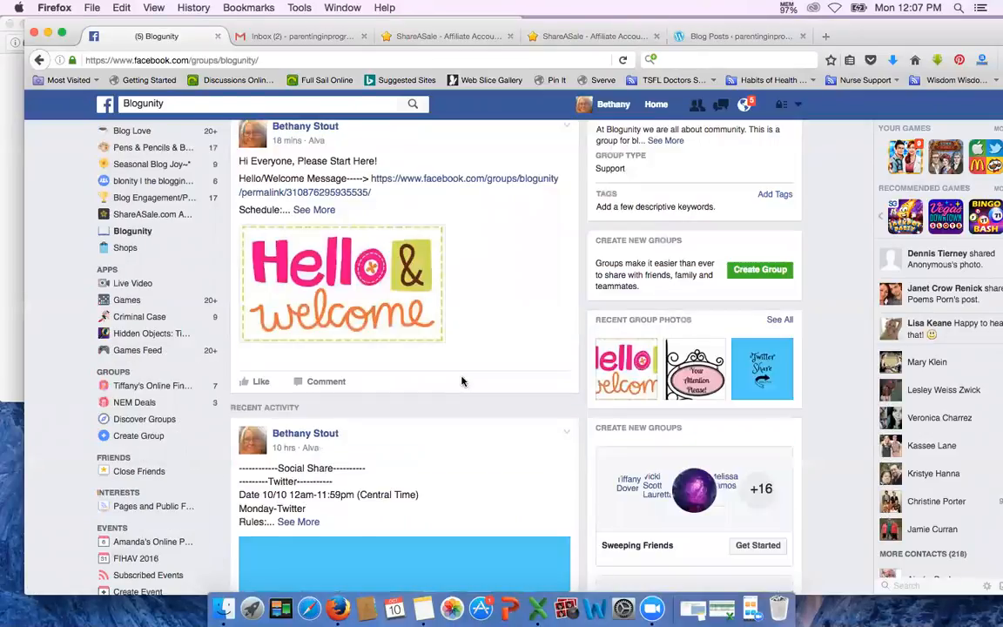
pyautogui.scroll(-5, 461, 380)
pyautogui.scroll(-5, 461, 380)
pyautogui.scroll(-5, 462, 380)
pyautogui.scroll(-3, 461, 381)
pyautogui.scroll(-5, 462, 381)
pyautogui.scroll(-5, 461, 380)
pyautogui.scroll(-1, 461, 381)
pyautogui.scroll(-5, 462, 381)
pyautogui.scroll(-5, 461, 380)
pyautogui.scroll(-5, 462, 380)
pyautogui.scroll(-5, 462, 381)
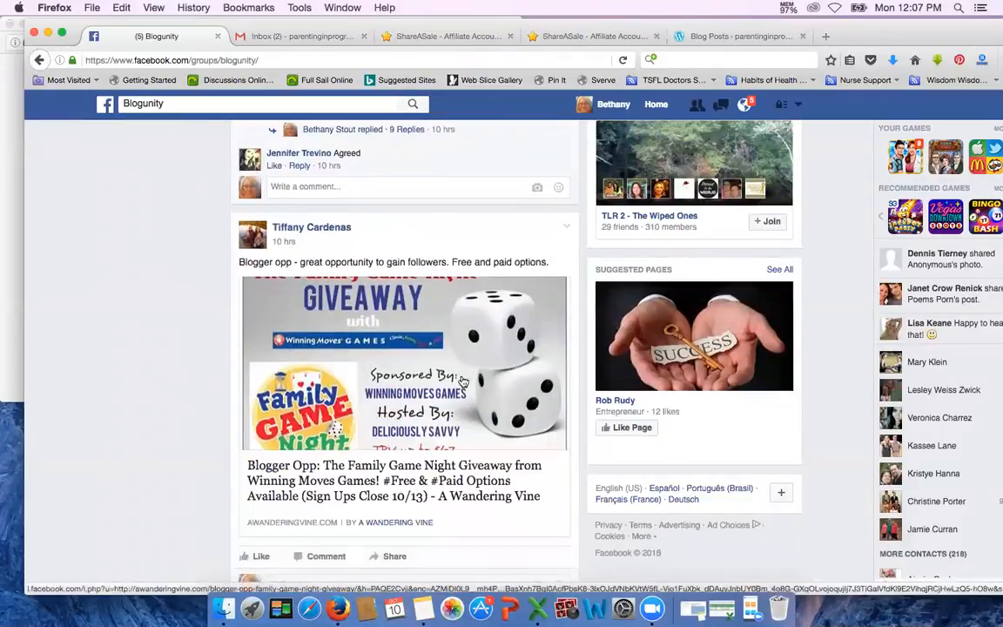
pyautogui.scroll(-5, 462, 380)
pyautogui.scroll(-5, 461, 380)
pyautogui.scroll(-5, 461, 380)
pyautogui.scroll(-5, 461, 381)
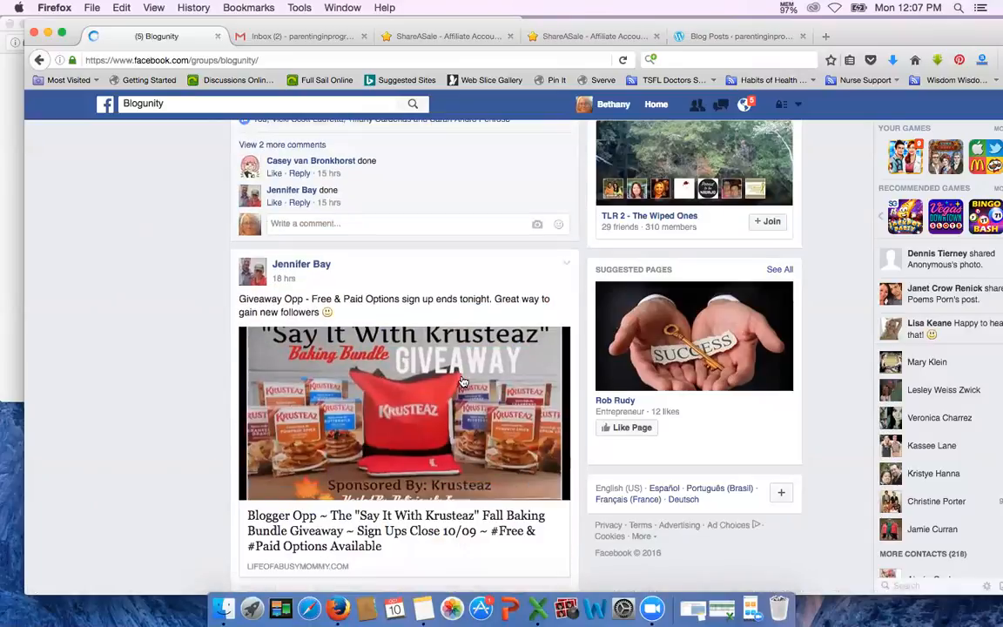
pyautogui.scroll(-5, 461, 381)
pyautogui.scroll(-2, 461, 381)
pyautogui.scroll(-5, 461, 381)
pyautogui.scroll(5, 461, 380)
pyautogui.scroll(-6, 462, 380)
pyautogui.scroll(-2, 462, 380)
pyautogui.scroll(-5, 462, 380)
pyautogui.scroll(-1, 461, 380)
pyautogui.scroll(2, 461, 381)
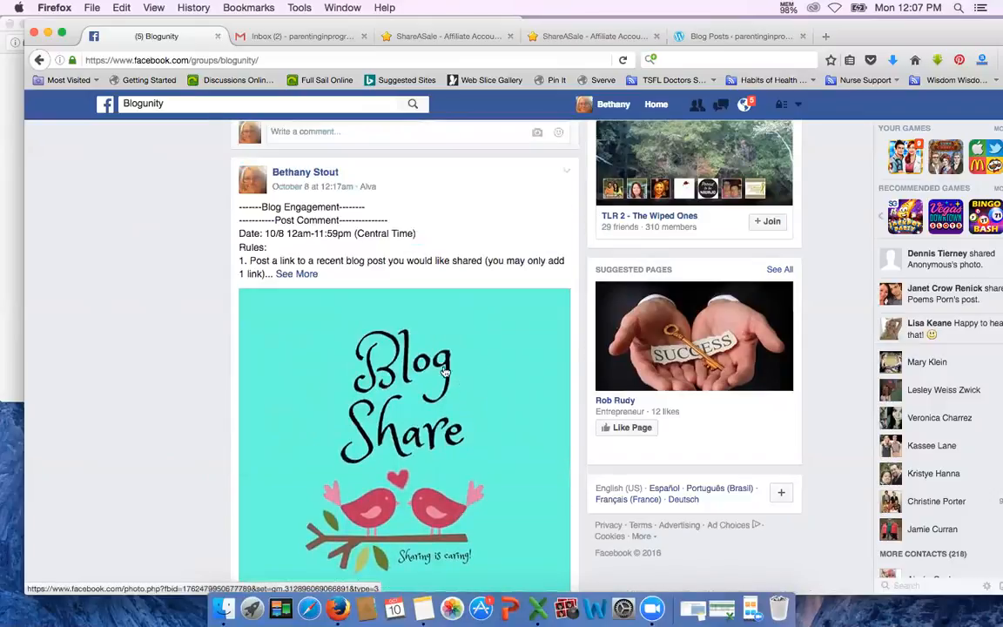
pyautogui.scroll(-5, 398, 349)
pyautogui.scroll(1, 398, 350)
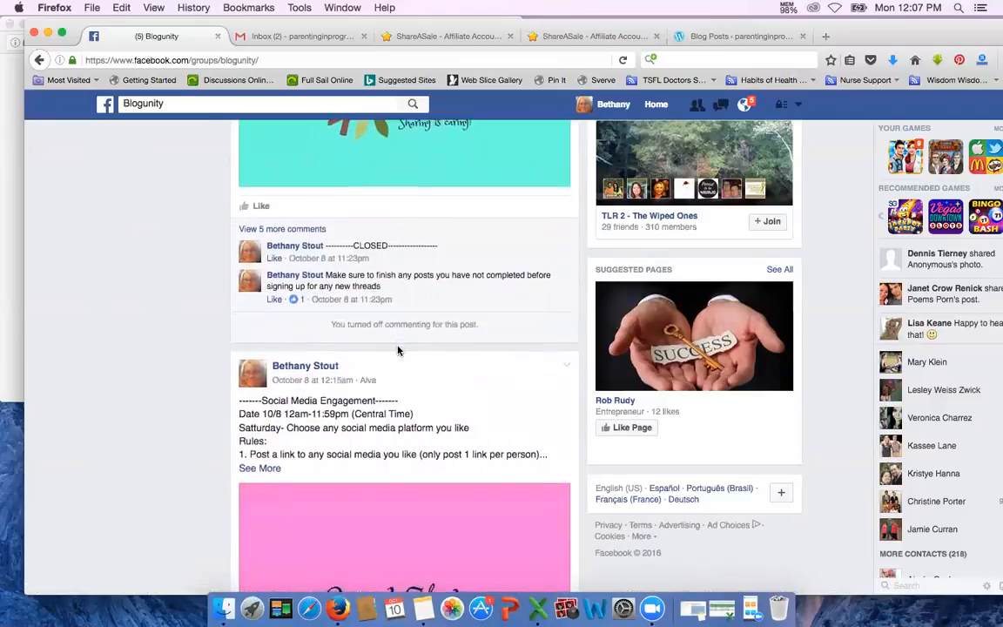
pyautogui.scroll(-3, 397, 350)
pyautogui.scroll(-5, 398, 350)
pyautogui.scroll(-1, 398, 350)
pyautogui.scroll(-5, 398, 350)
pyautogui.scroll(-1, 399, 352)
pyautogui.scroll(-3, 399, 352)
pyautogui.scroll(4, 396, 352)
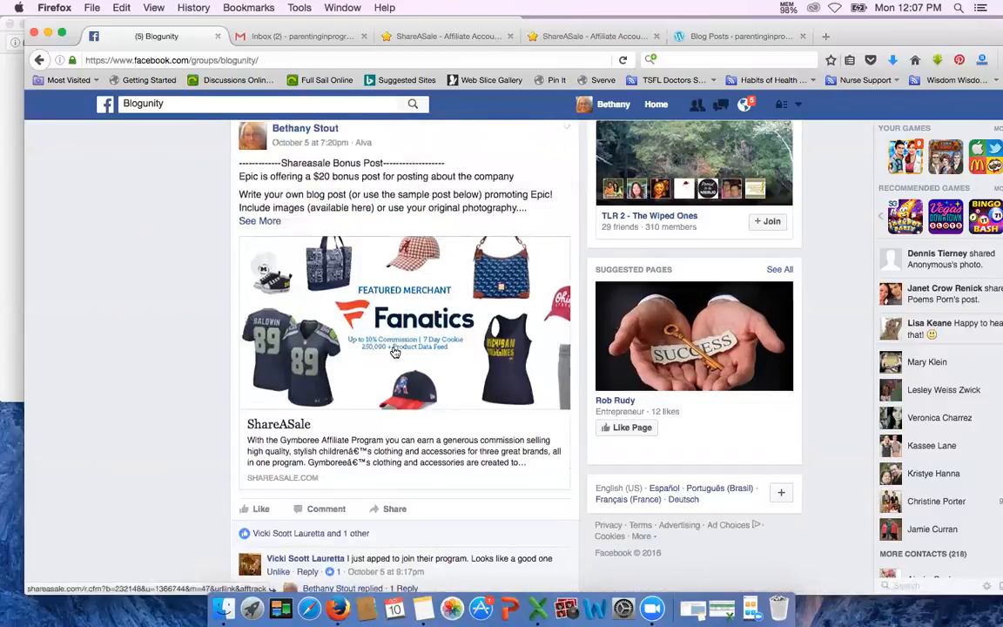
# Expand the Shareasale Bonus Post's full text, then scroll down to the October 3 Cents of Style post
pyautogui.click(259, 230)
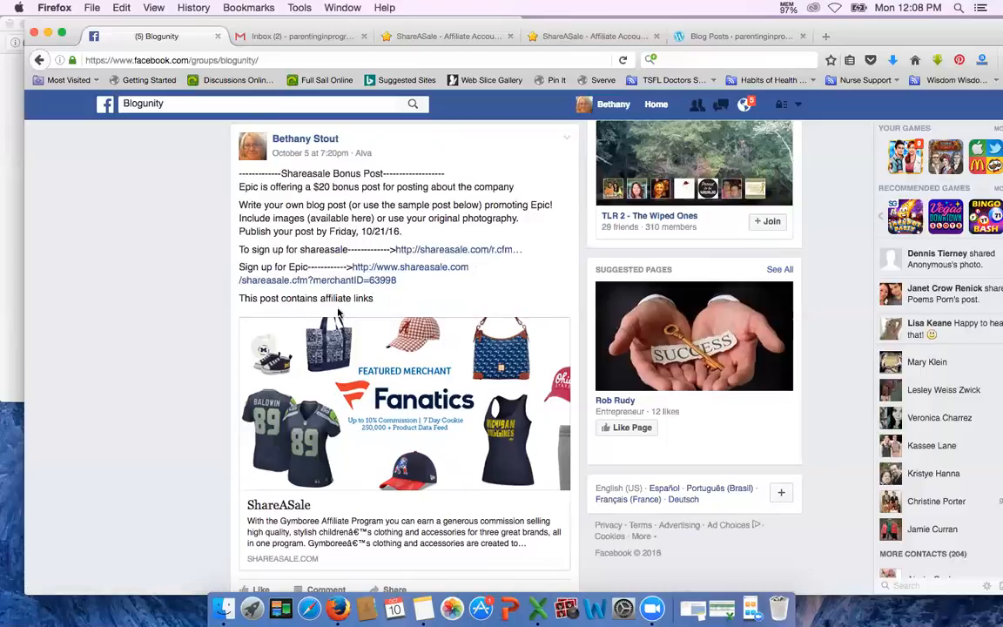
pyautogui.scroll(-2, 393, 301)
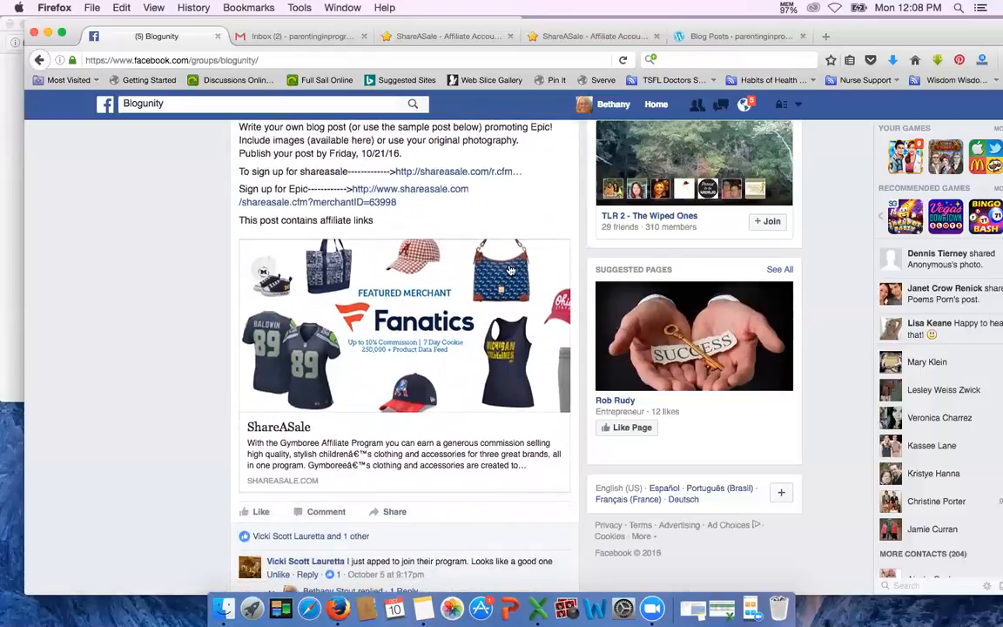
pyautogui.scroll(-3, 483, 407)
pyautogui.scroll(-4, 475, 400)
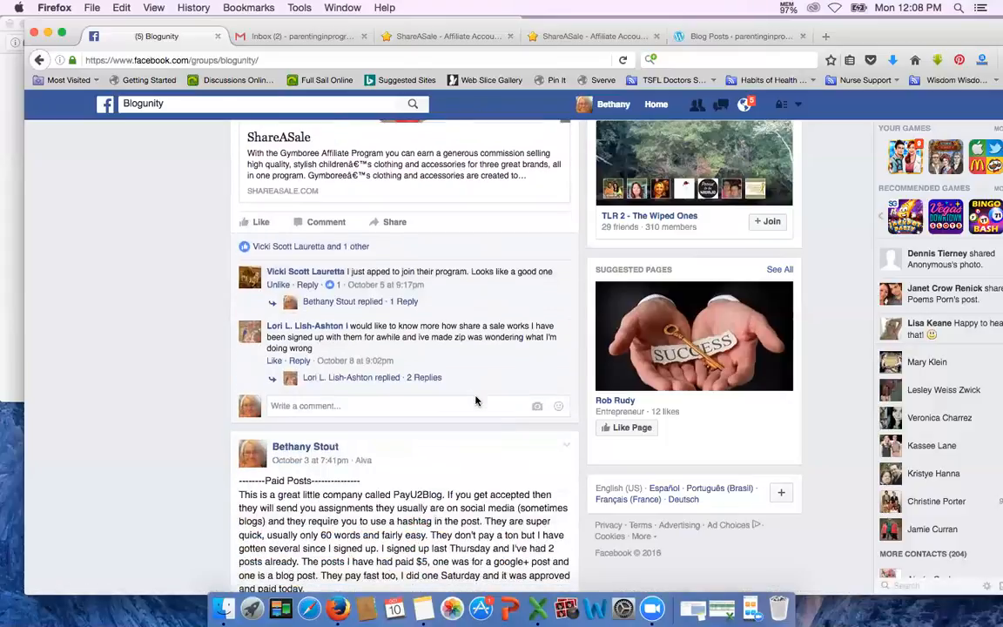
pyautogui.scroll(4, 475, 396)
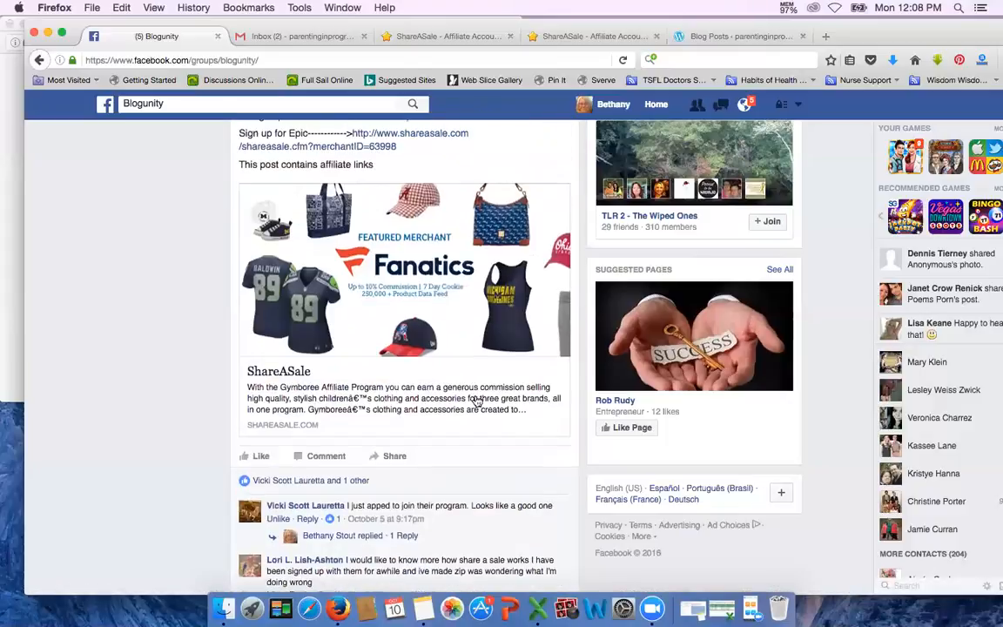
pyautogui.scroll(2, 477, 400)
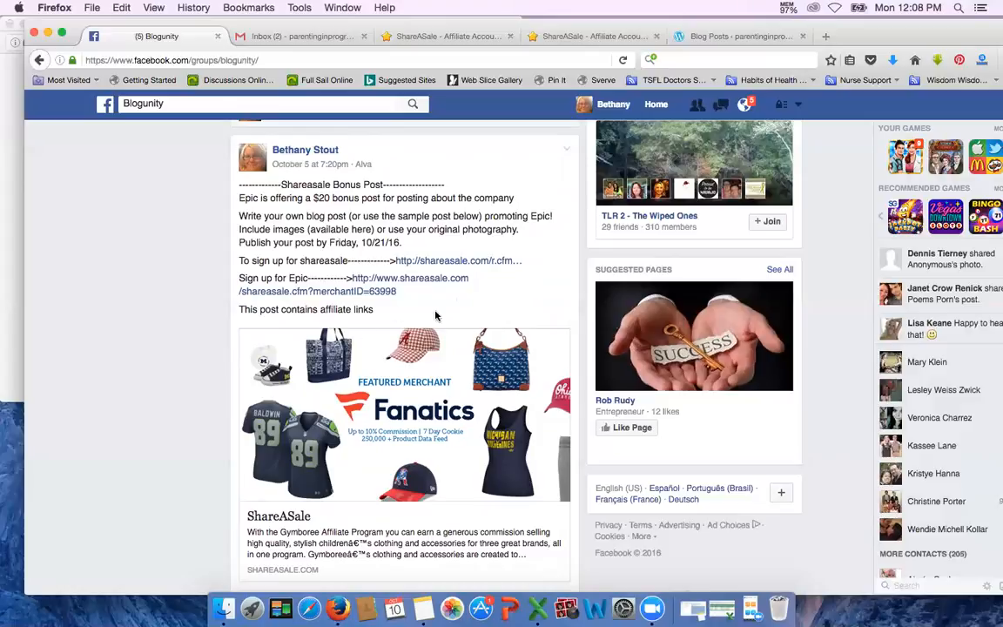
pyautogui.scroll(-2, 438, 314)
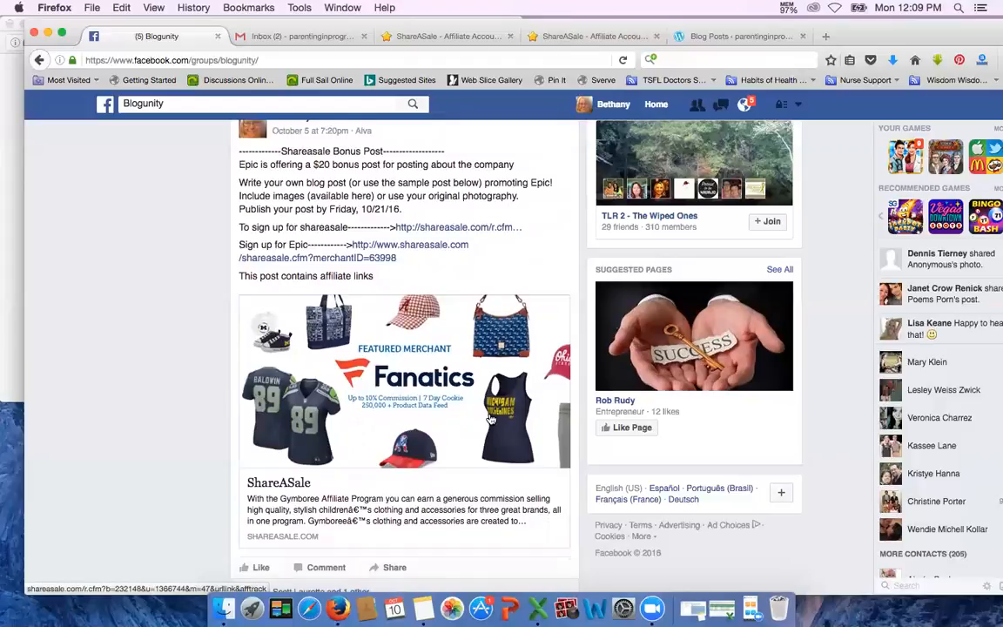
pyautogui.scroll(-1, 490, 417)
pyautogui.scroll(-2, 490, 417)
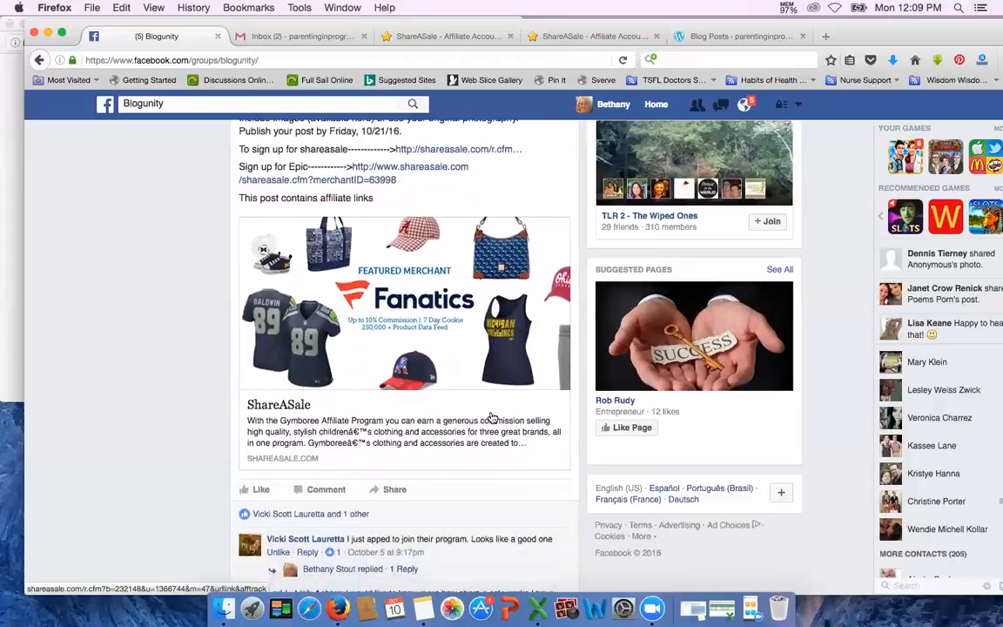
pyautogui.scroll(-2, 490, 417)
pyautogui.scroll(-1, 490, 417)
pyautogui.scroll(-2, 490, 417)
pyautogui.scroll(-1, 490, 417)
pyautogui.scroll(-3, 490, 417)
pyautogui.scroll(-2, 490, 417)
pyautogui.scroll(-1, 490, 417)
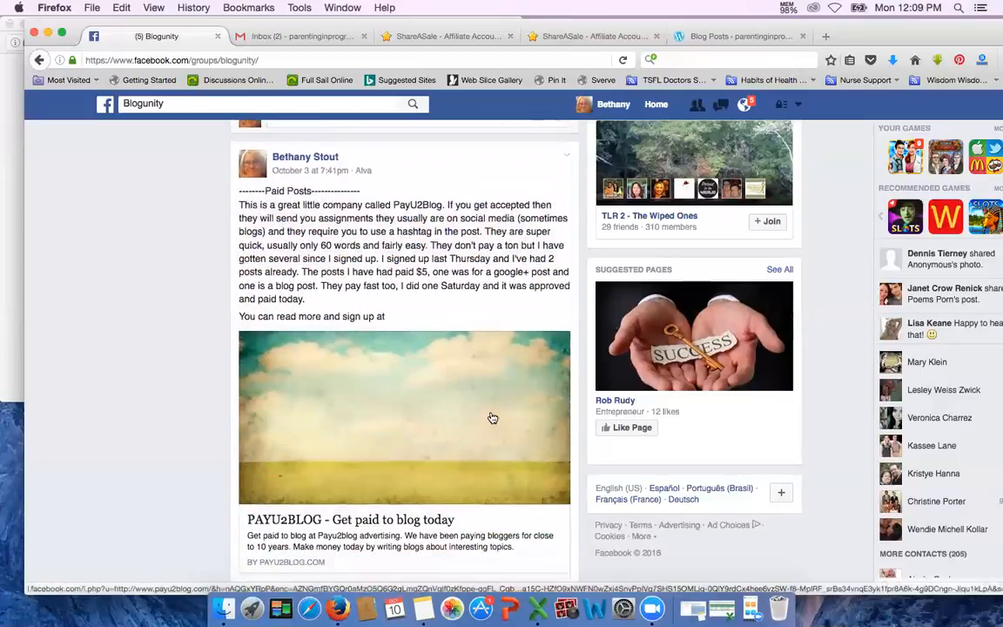
pyautogui.scroll(-5, 491, 418)
pyautogui.scroll(-9, 492, 419)
pyautogui.scroll(-1, 492, 418)
pyautogui.scroll(-5, 492, 419)
pyautogui.scroll(-2, 489, 412)
pyautogui.scroll(-3, 489, 412)
pyautogui.scroll(-10, 491, 416)
pyautogui.scroll(-1, 490, 416)
pyautogui.scroll(-4, 492, 417)
pyautogui.scroll(-3, 490, 416)
pyautogui.scroll(-5, 490, 416)
pyautogui.scroll(-1, 490, 416)
pyautogui.scroll(-5, 492, 417)
pyautogui.scroll(-3, 492, 417)
pyautogui.scroll(-2, 492, 417)
pyautogui.scroll(-2, 453, 323)
pyautogui.scroll(3, 291, 251)
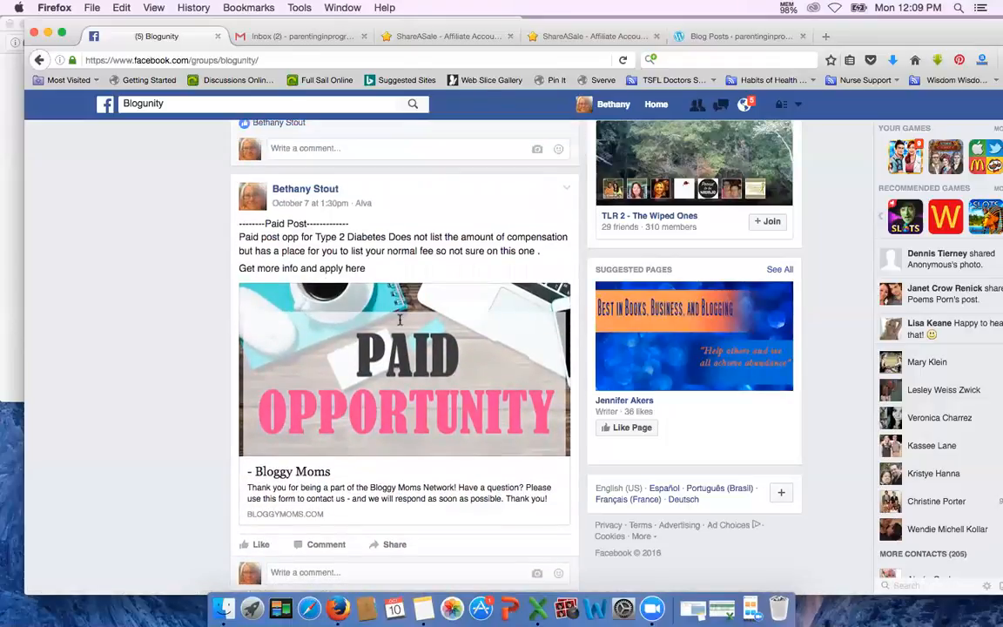
pyautogui.scroll(-1, 399, 320)
pyautogui.scroll(-5, 458, 453)
pyautogui.scroll(-5, 461, 446)
pyautogui.scroll(-3, 461, 444)
pyautogui.scroll(-1, 461, 444)
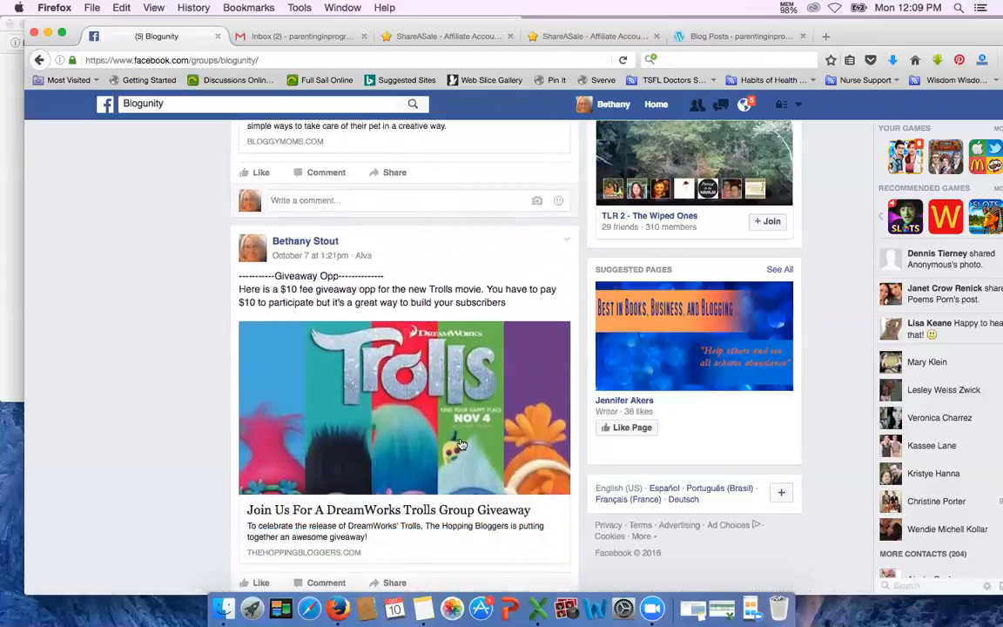
pyautogui.scroll(-4, 461, 444)
pyautogui.scroll(-2, 462, 444)
pyautogui.scroll(-2, 461, 444)
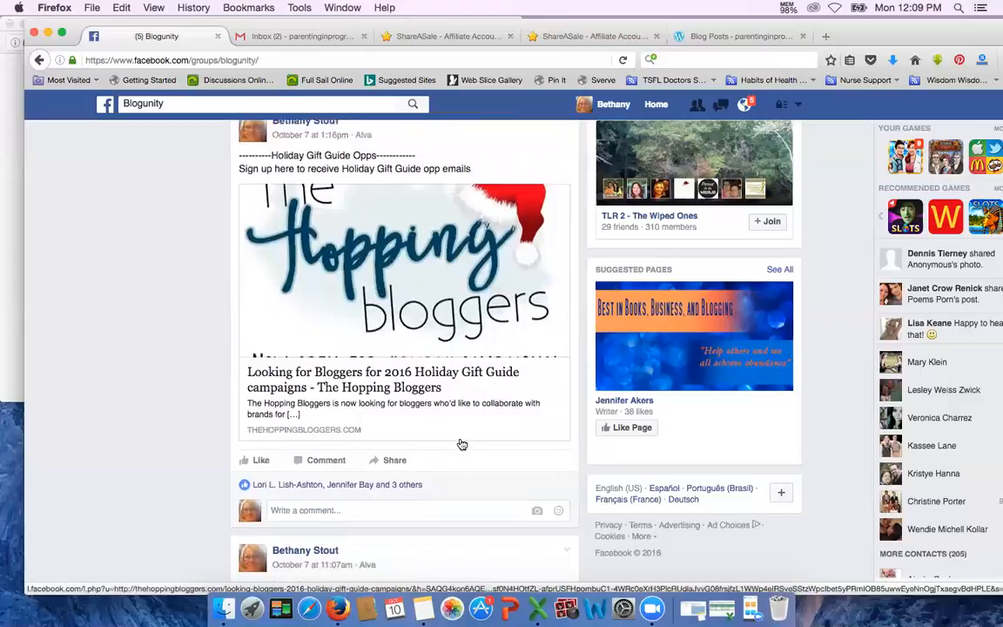
pyautogui.scroll(-3, 461, 443)
pyautogui.scroll(-3, 461, 443)
pyautogui.scroll(-2, 461, 443)
pyautogui.scroll(-5, 461, 443)
pyautogui.scroll(-1, 461, 443)
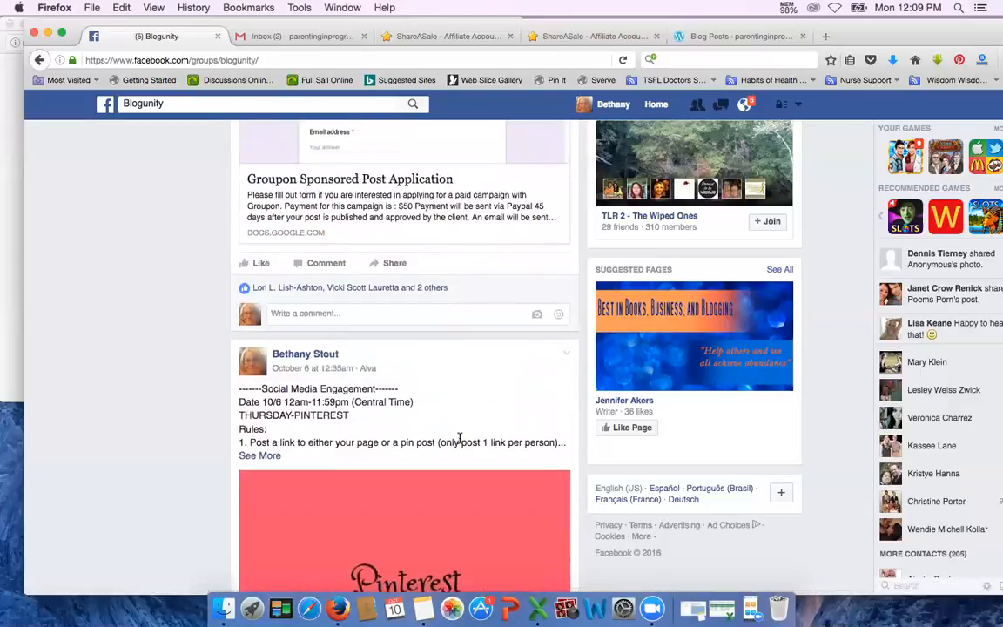
pyautogui.scroll(-10, 460, 438)
pyautogui.scroll(-1, 461, 442)
pyautogui.scroll(-3, 462, 443)
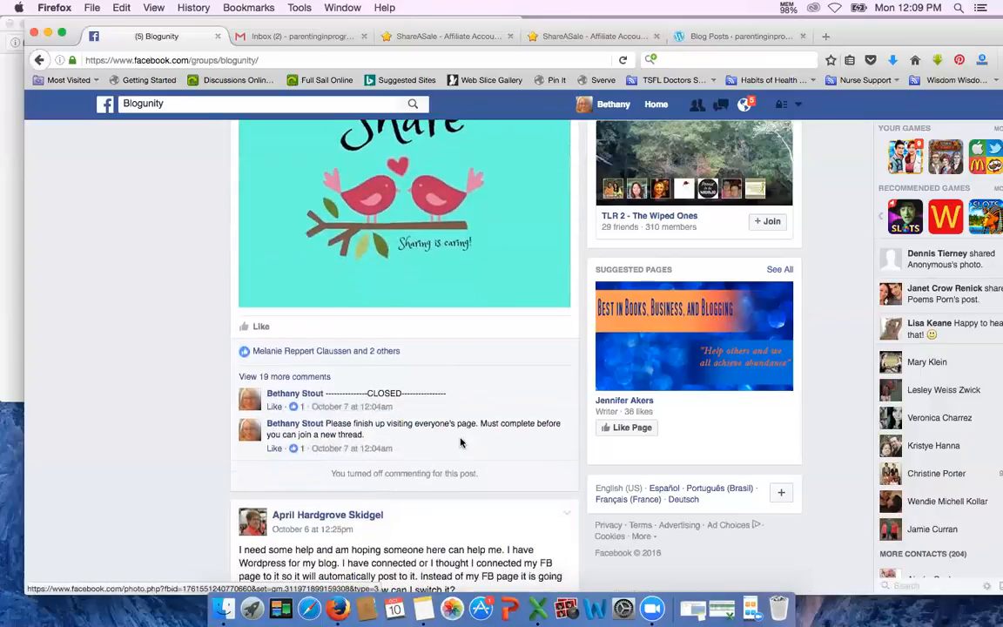
pyautogui.scroll(-2, 462, 442)
pyautogui.scroll(-3, 461, 442)
pyautogui.scroll(-5, 462, 443)
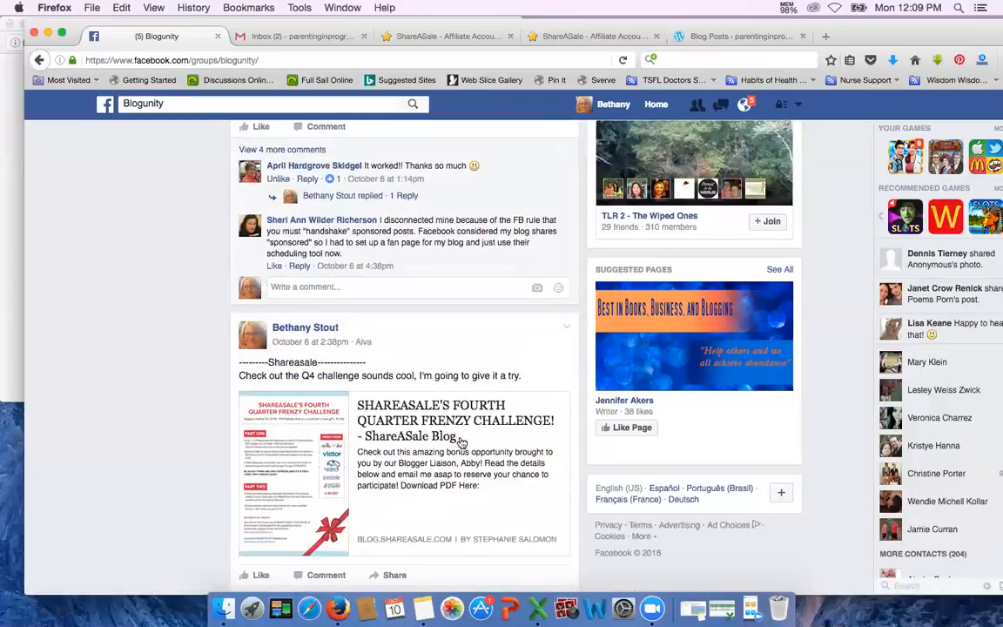
pyautogui.scroll(-3, 461, 442)
pyautogui.scroll(-3, 462, 442)
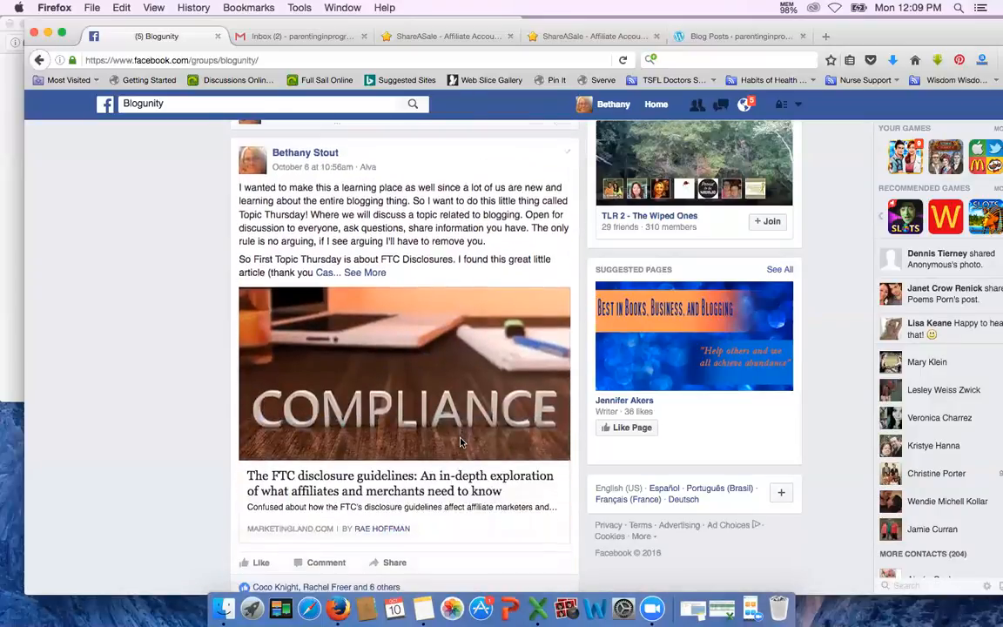
pyautogui.scroll(-5, 461, 442)
pyautogui.scroll(-3, 462, 442)
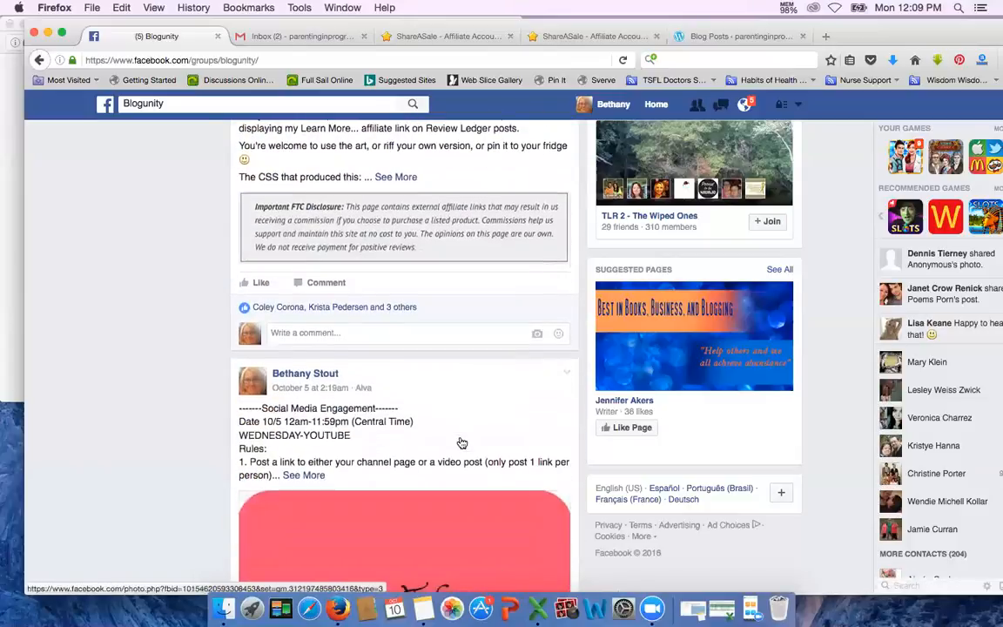
pyautogui.scroll(-5, 461, 443)
pyautogui.scroll(-3, 461, 442)
pyautogui.scroll(-2, 462, 442)
pyautogui.scroll(-3, 461, 442)
pyautogui.scroll(-2, 462, 443)
pyautogui.scroll(-2, 461, 442)
pyautogui.scroll(-3, 461, 442)
pyautogui.scroll(-1, 461, 442)
pyautogui.scroll(-4, 461, 442)
pyautogui.scroll(-1, 461, 442)
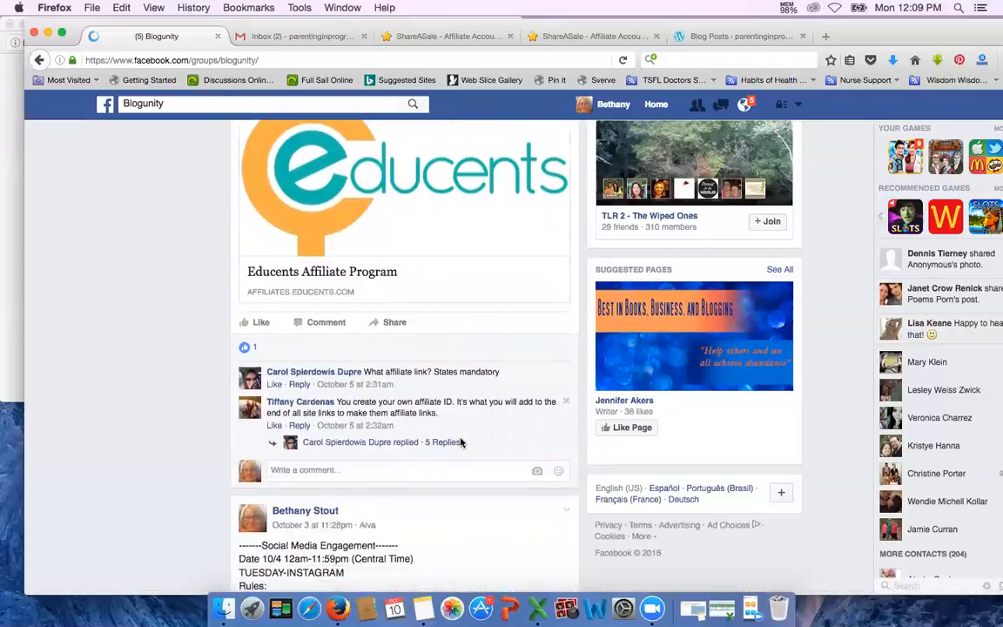
pyautogui.scroll(-2, 459, 440)
pyautogui.scroll(-2, 459, 439)
pyautogui.scroll(-3, 461, 442)
pyautogui.scroll(-3, 460, 442)
pyautogui.scroll(-3, 461, 443)
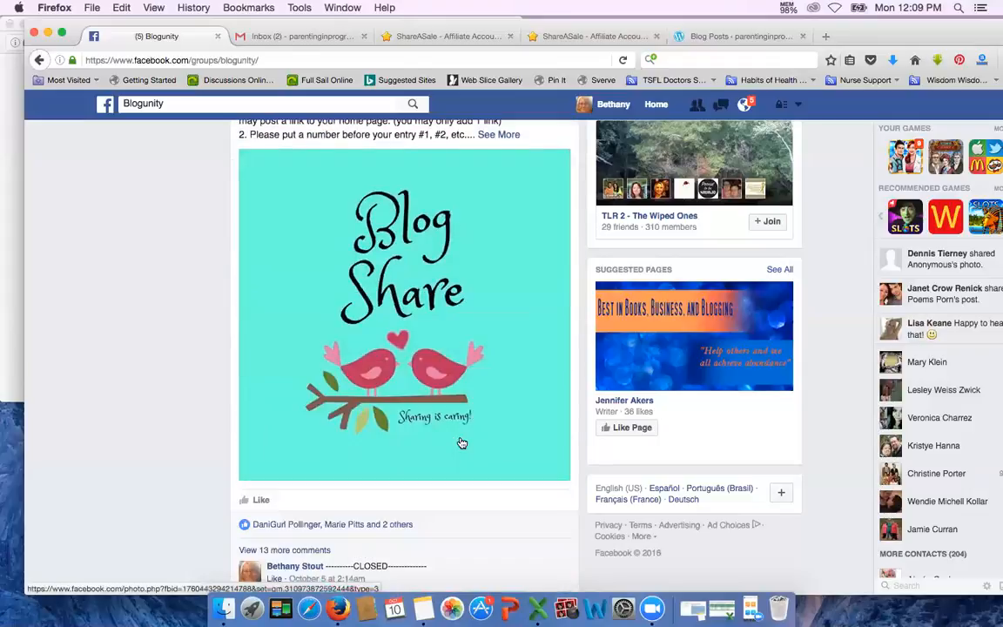
pyautogui.scroll(-2, 462, 443)
pyautogui.scroll(-3, 461, 442)
pyautogui.scroll(-2, 461, 443)
pyautogui.scroll(-2, 461, 443)
pyautogui.scroll(-5, 461, 442)
pyautogui.scroll(-3, 461, 442)
pyautogui.scroll(-3, 461, 442)
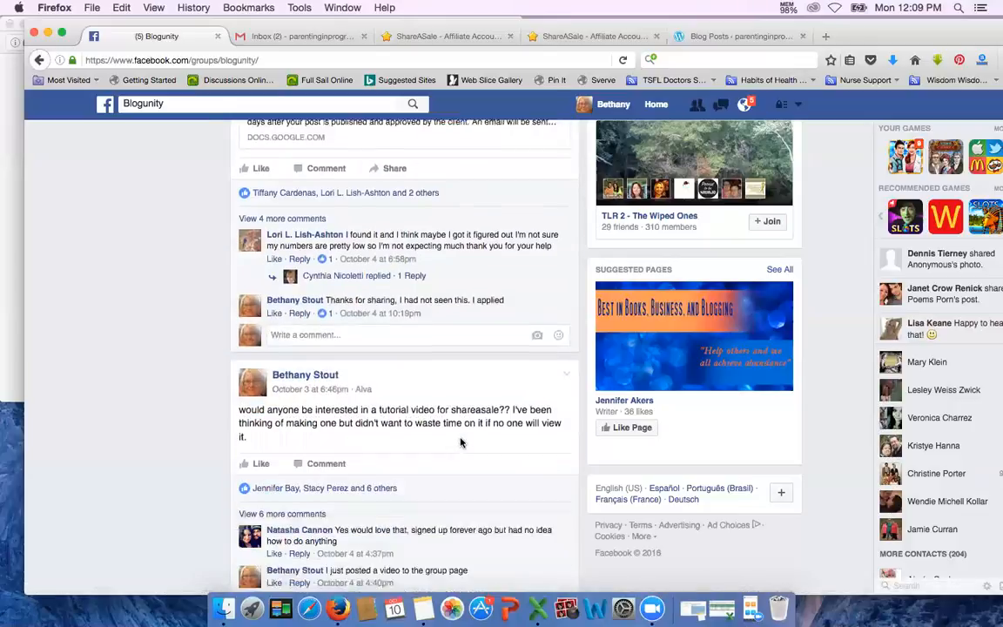
pyautogui.scroll(-1, 461, 443)
pyautogui.scroll(-2, 460, 442)
pyautogui.scroll(-4, 461, 442)
pyautogui.scroll(-3, 460, 442)
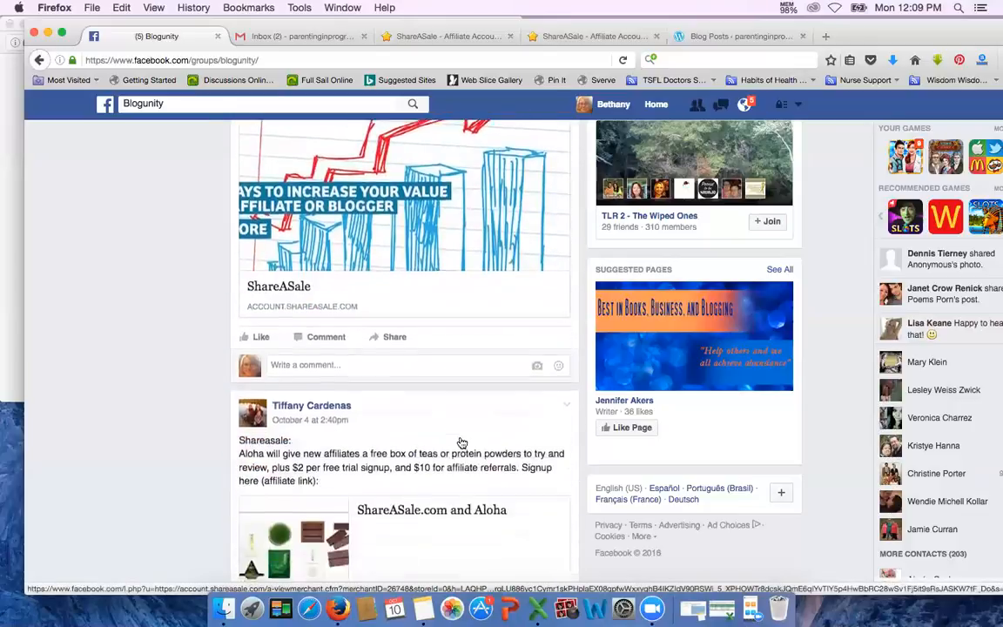
pyautogui.scroll(-2, 460, 443)
pyautogui.scroll(-3, 461, 443)
pyautogui.scroll(-4, 461, 442)
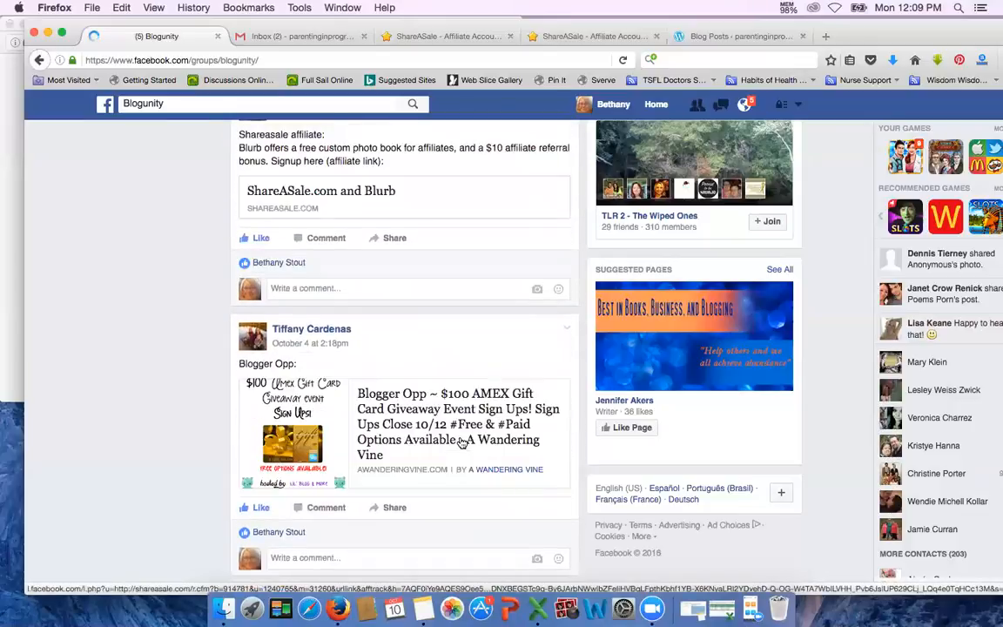
pyautogui.scroll(-5, 460, 442)
pyautogui.scroll(-1, 460, 442)
pyautogui.scroll(-5, 460, 442)
pyautogui.scroll(3, 459, 450)
pyautogui.scroll(3, 458, 450)
pyautogui.scroll(3, 430, 472)
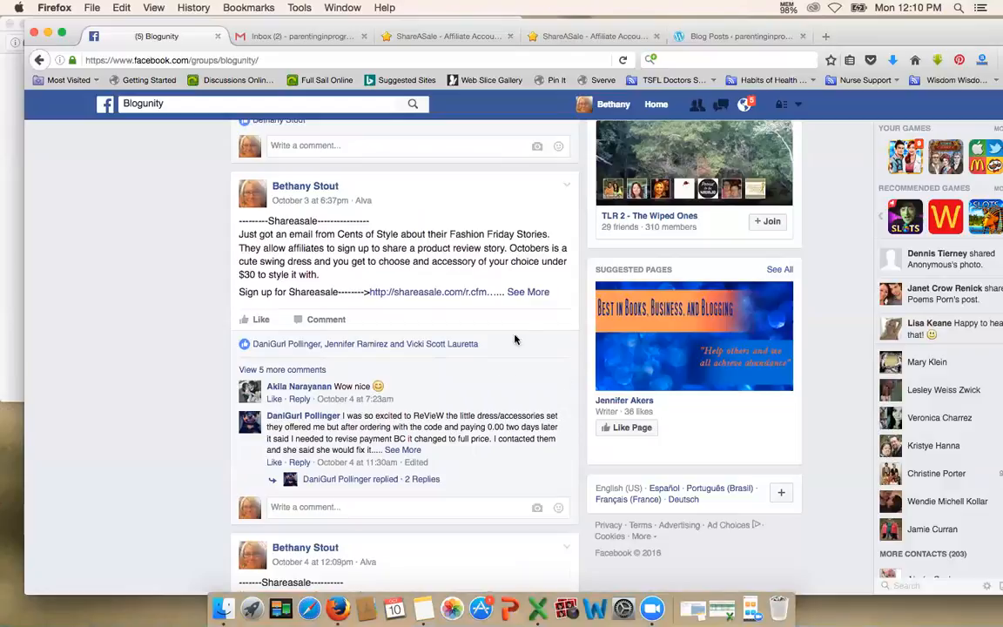
# Reveal the full text of the Cents of Style post and then the KidStir ShareASale post
pyautogui.click(528, 293)
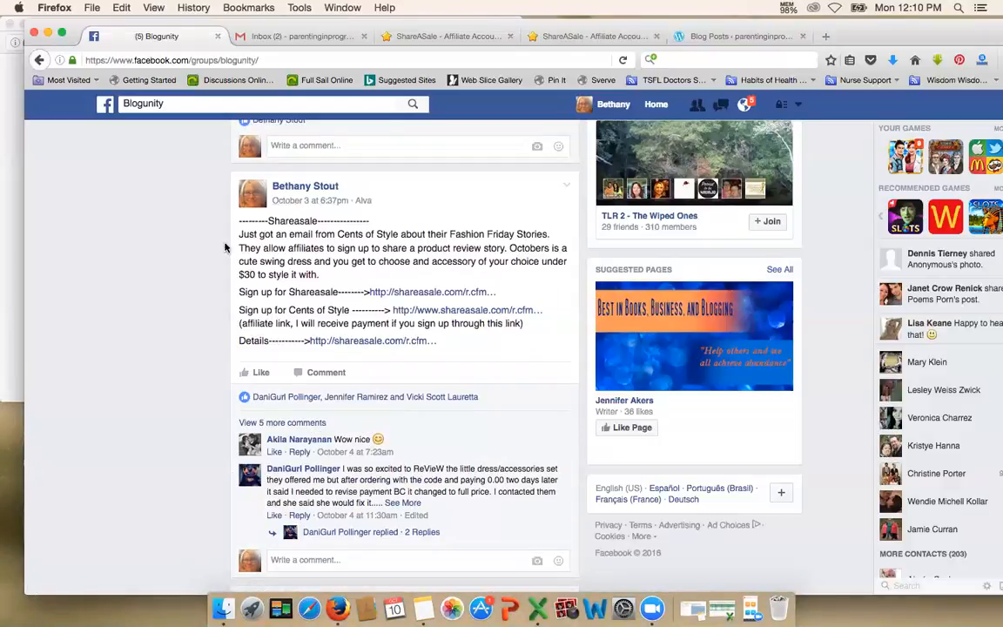
pyautogui.scroll(-5, 448, 422)
pyautogui.scroll(-1, 449, 423)
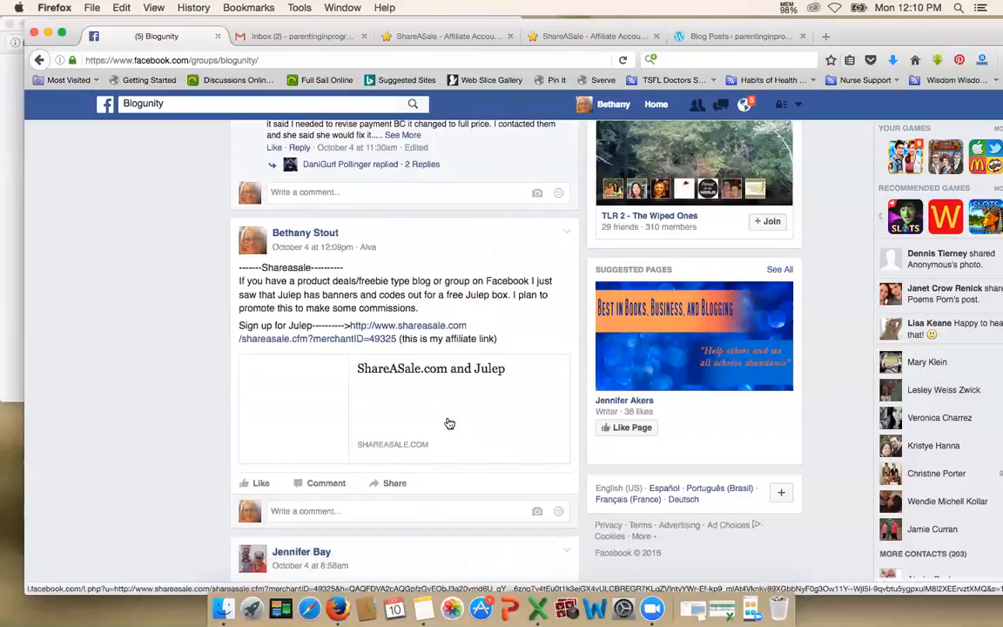
pyautogui.scroll(-2, 449, 423)
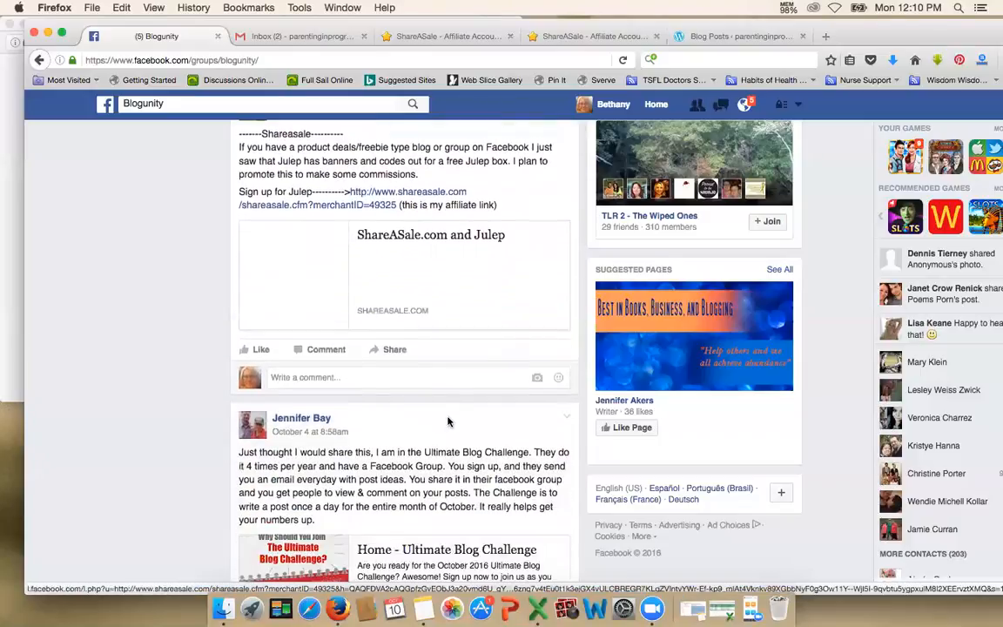
pyautogui.scroll(-1, 450, 423)
pyautogui.scroll(-2, 449, 423)
pyautogui.scroll(-2, 449, 423)
pyautogui.scroll(-5, 449, 423)
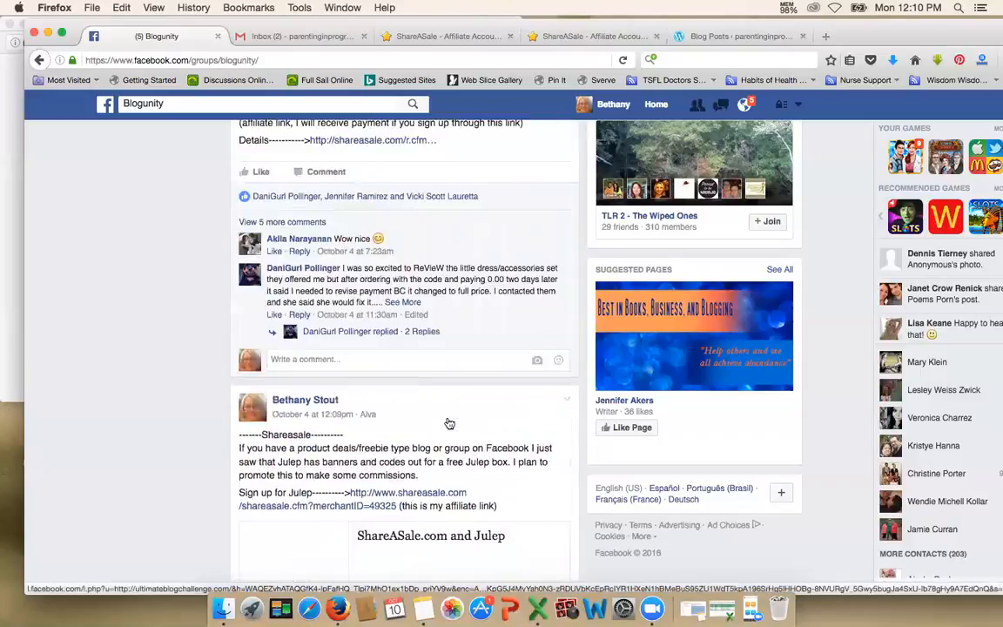
pyautogui.scroll(-1, 477, 470)
pyautogui.scroll(-1, 505, 444)
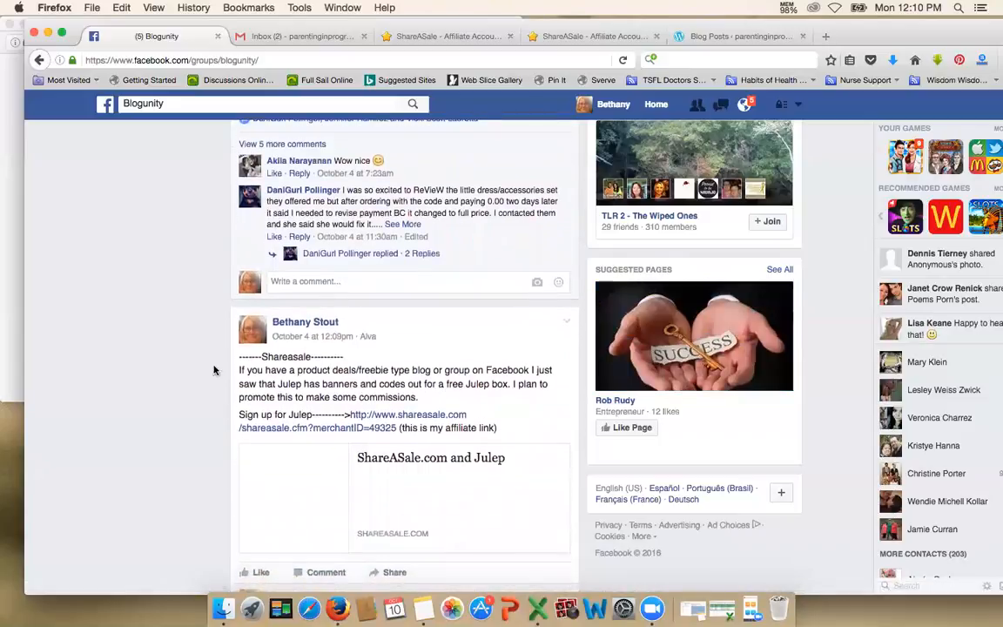
pyautogui.scroll(-5, 474, 354)
pyautogui.scroll(-5, 472, 364)
pyautogui.scroll(-1, 470, 374)
pyautogui.scroll(-3, 470, 374)
pyautogui.scroll(1, 366, 305)
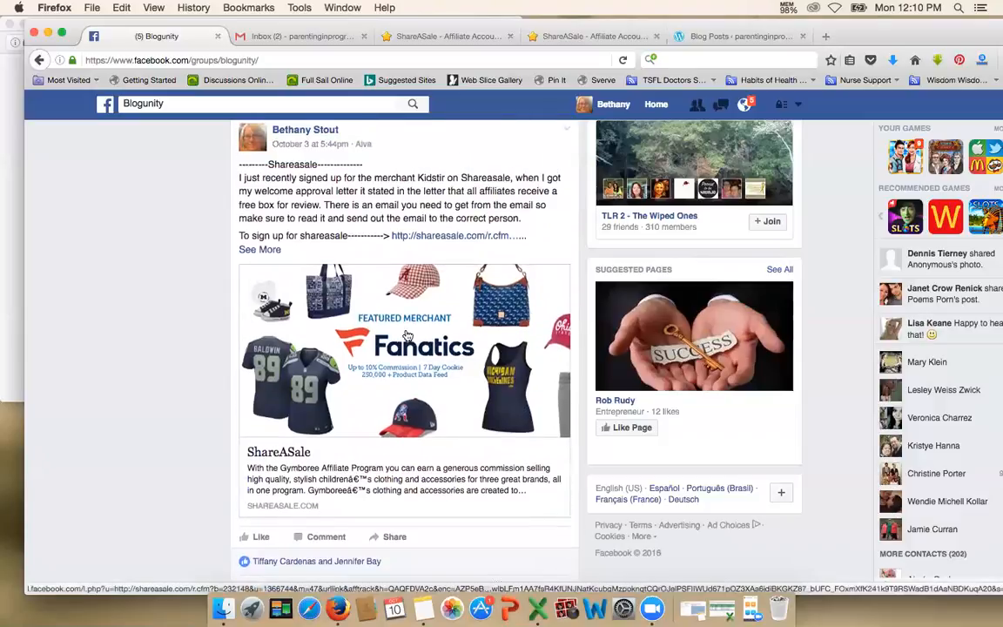
pyautogui.click(265, 249)
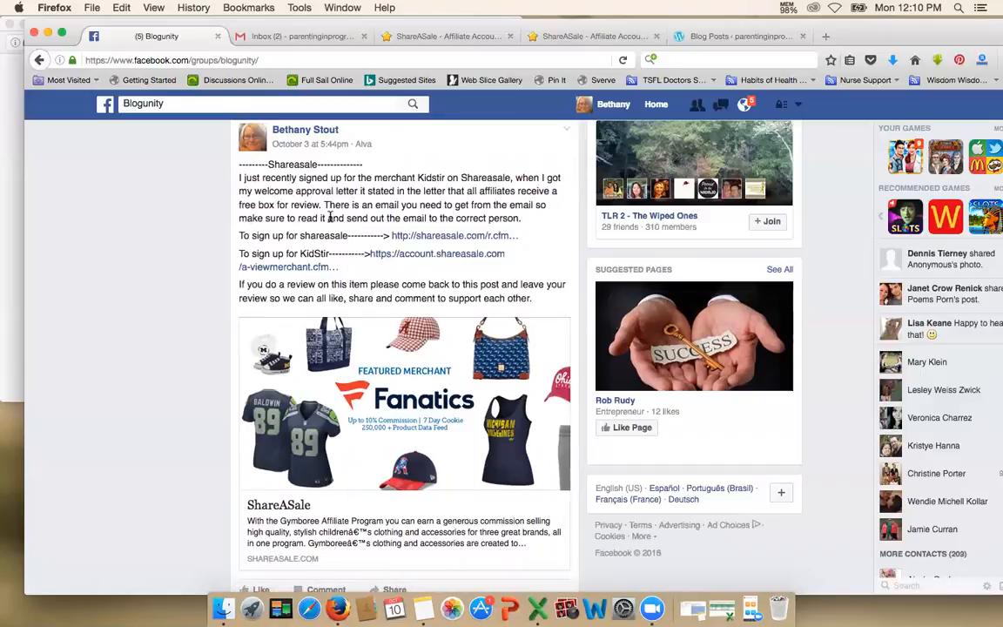
pyautogui.scroll(-5, 454, 324)
pyautogui.scroll(-2, 455, 325)
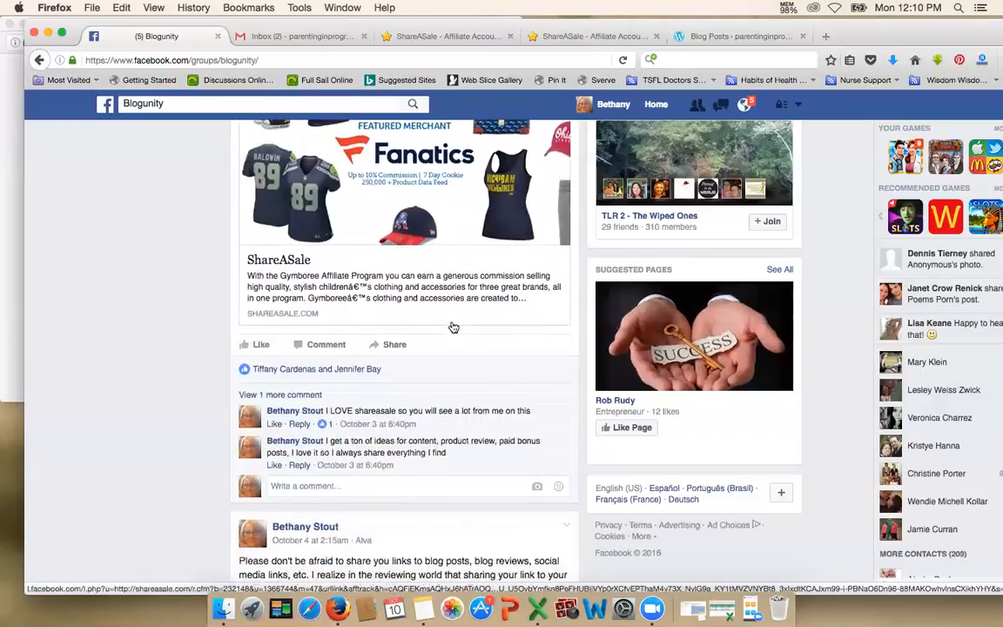
pyautogui.scroll(-6, 452, 325)
pyautogui.moveTo(483, 205)
pyautogui.scroll(-1, 495, 242)
pyautogui.scroll(-2, 470, 270)
pyautogui.scroll(-1, 446, 302)
pyautogui.scroll(-1, 446, 308)
pyautogui.scroll(-3, 446, 309)
pyautogui.scroll(-1, 446, 308)
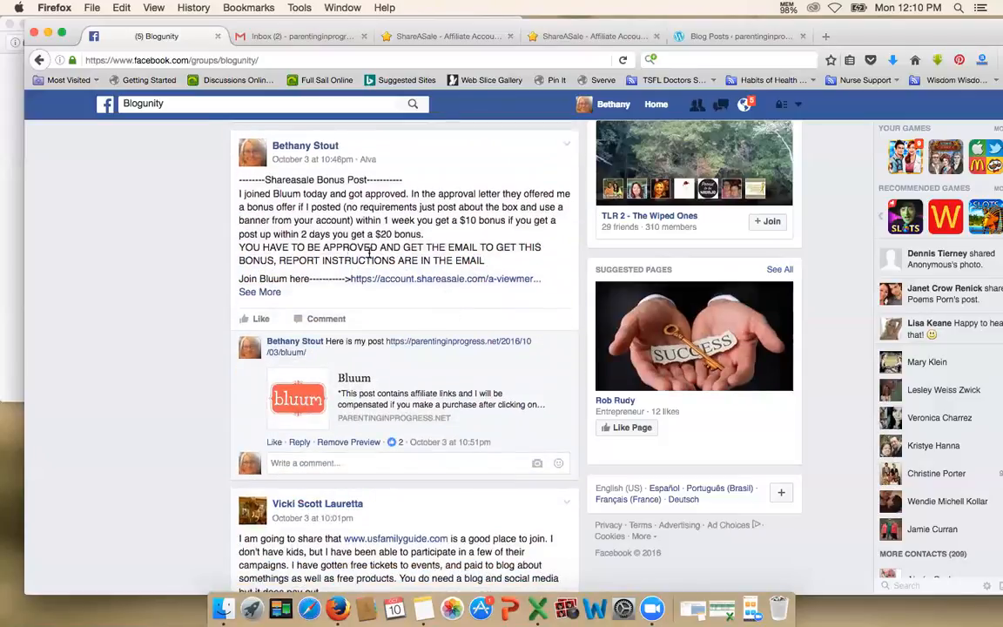
# Expand the Bluum bonus post fully, then skim the feed to the group's first posts and back
pyautogui.click(260, 292)
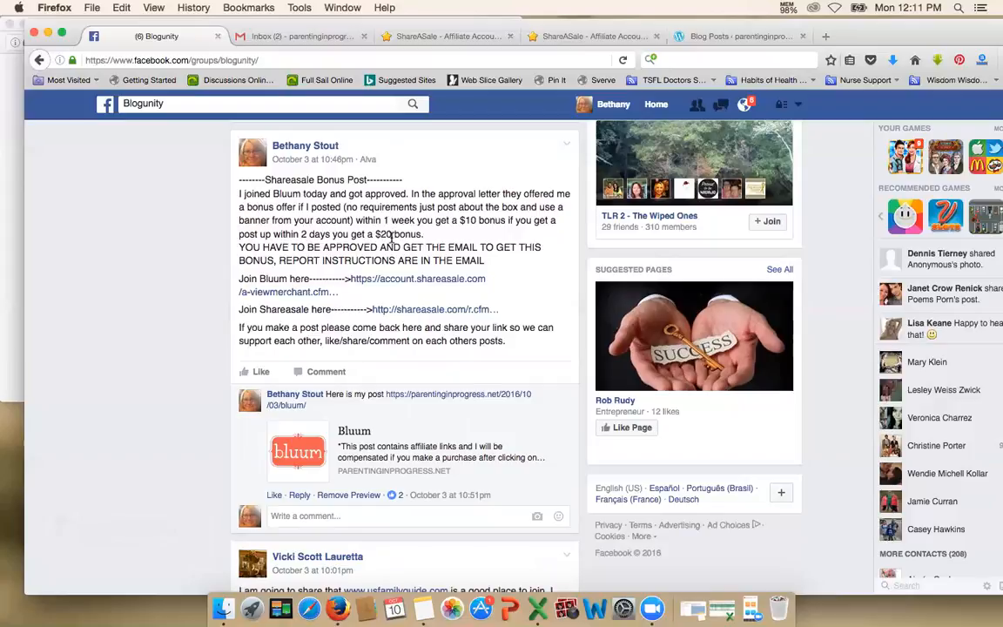
pyautogui.scroll(-2, 501, 323)
pyautogui.scroll(-2, 501, 324)
pyautogui.scroll(-3, 501, 326)
pyautogui.scroll(-2, 503, 328)
pyautogui.scroll(-3, 502, 329)
pyautogui.scroll(-4, 501, 327)
pyautogui.scroll(-3, 500, 327)
pyautogui.scroll(-3, 501, 327)
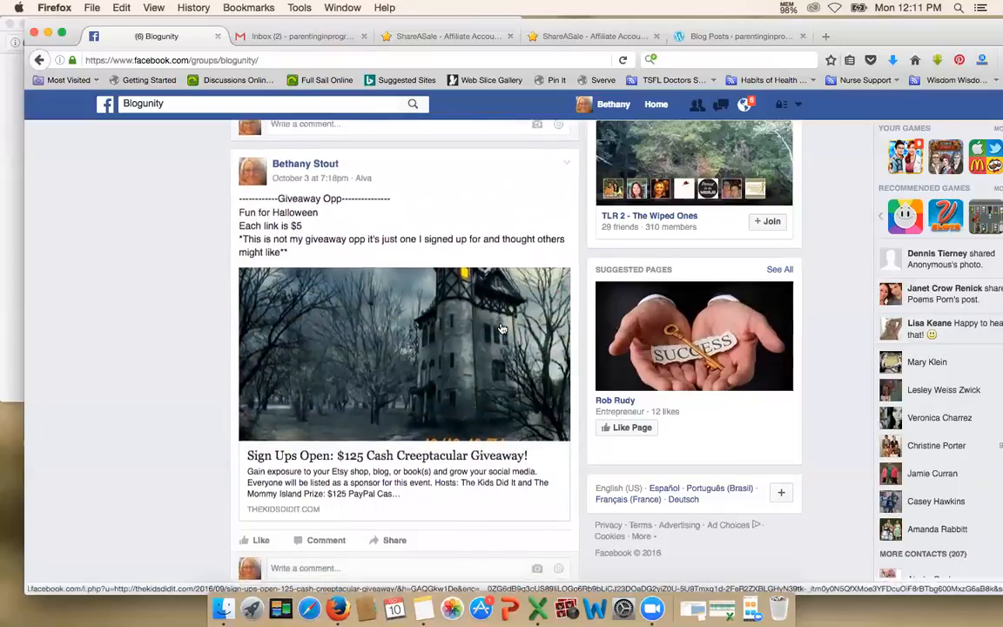
pyautogui.scroll(-2, 502, 327)
pyautogui.scroll(-3, 502, 329)
pyautogui.scroll(-4, 501, 328)
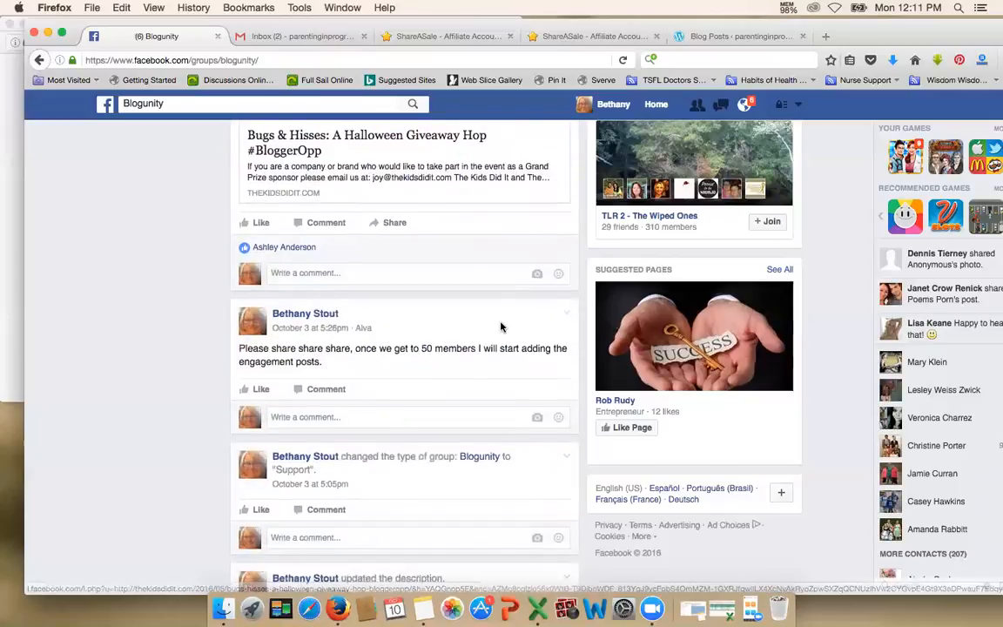
pyautogui.scroll(-5, 501, 326)
pyautogui.scroll(-3, 501, 327)
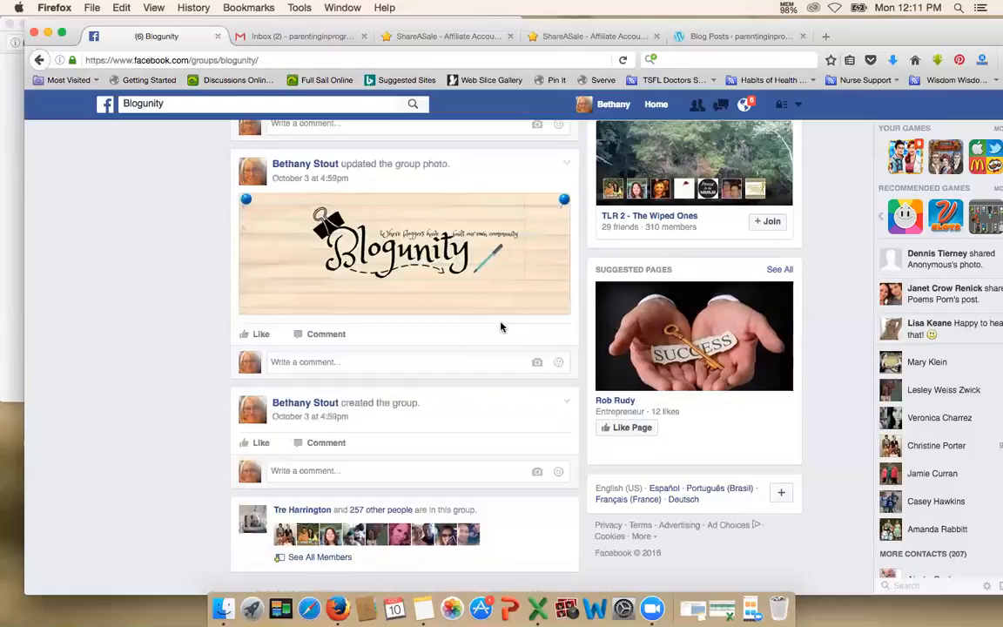
pyautogui.scroll(3, 500, 326)
pyautogui.scroll(4, 500, 327)
pyautogui.scroll(3, 501, 328)
pyautogui.scroll(5, 503, 328)
pyautogui.scroll(2, 502, 328)
pyautogui.scroll(5, 502, 329)
pyautogui.scroll(5, 502, 328)
pyautogui.scroll(1, 502, 329)
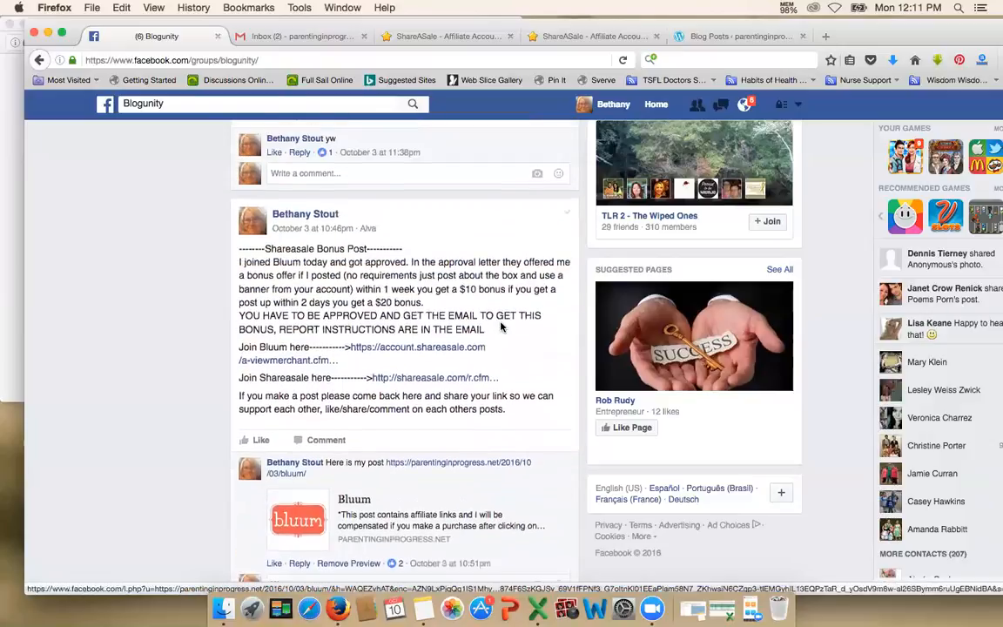
pyautogui.scroll(3, 502, 327)
pyautogui.scroll(1, 502, 327)
pyautogui.scroll(5, 502, 327)
pyautogui.scroll(4, 503, 325)
pyautogui.scroll(4, 503, 327)
pyautogui.scroll(4, 505, 328)
pyautogui.scroll(1, 505, 328)
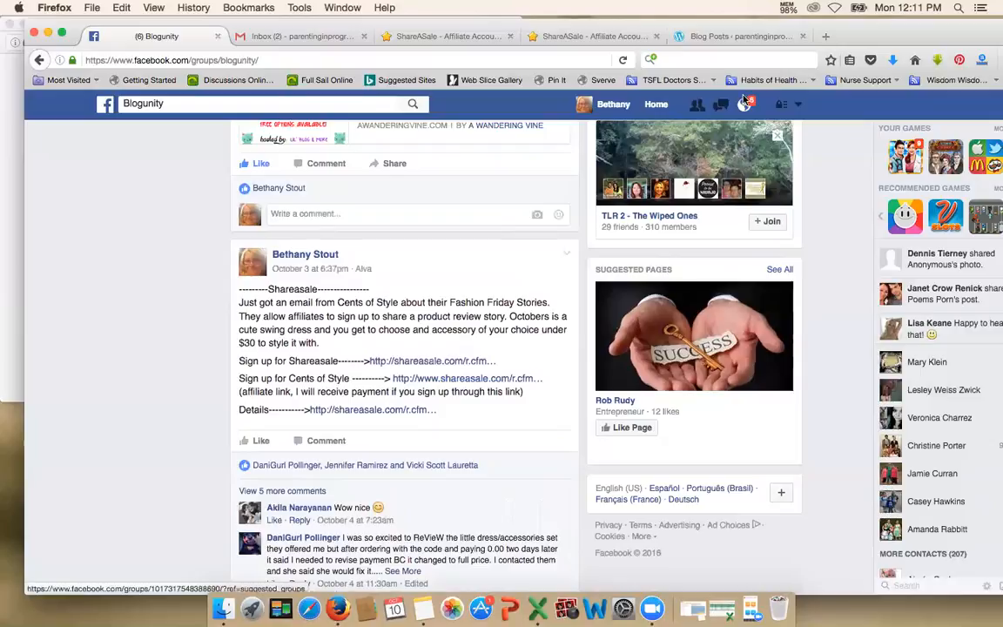
# Glance at the WordPress posts list, return to the ShareASale newsletter archive and close the $20 bonus newsletter window
pyautogui.click(705, 39)
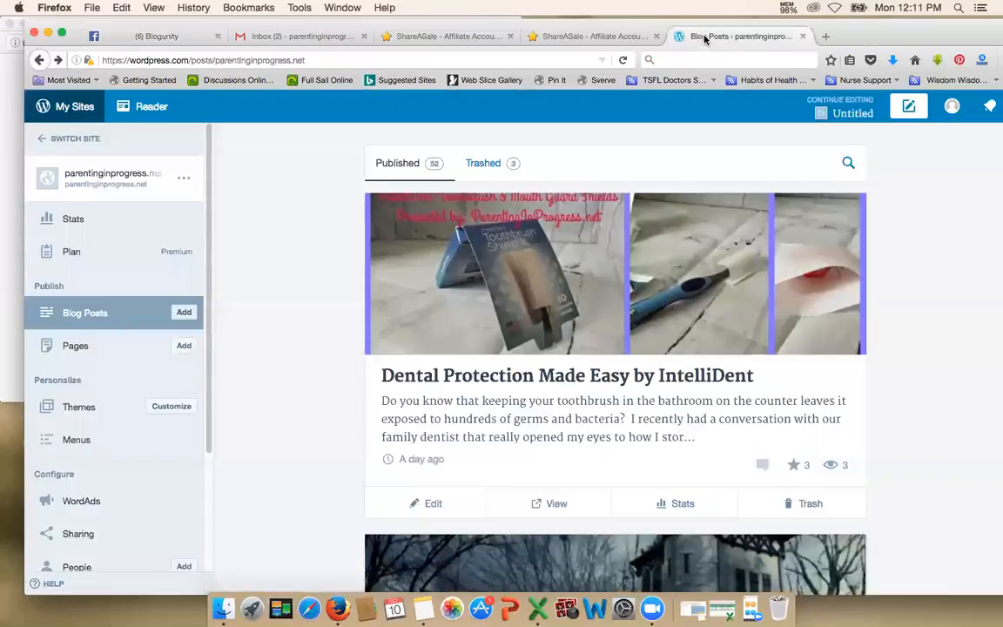
pyautogui.click(577, 36)
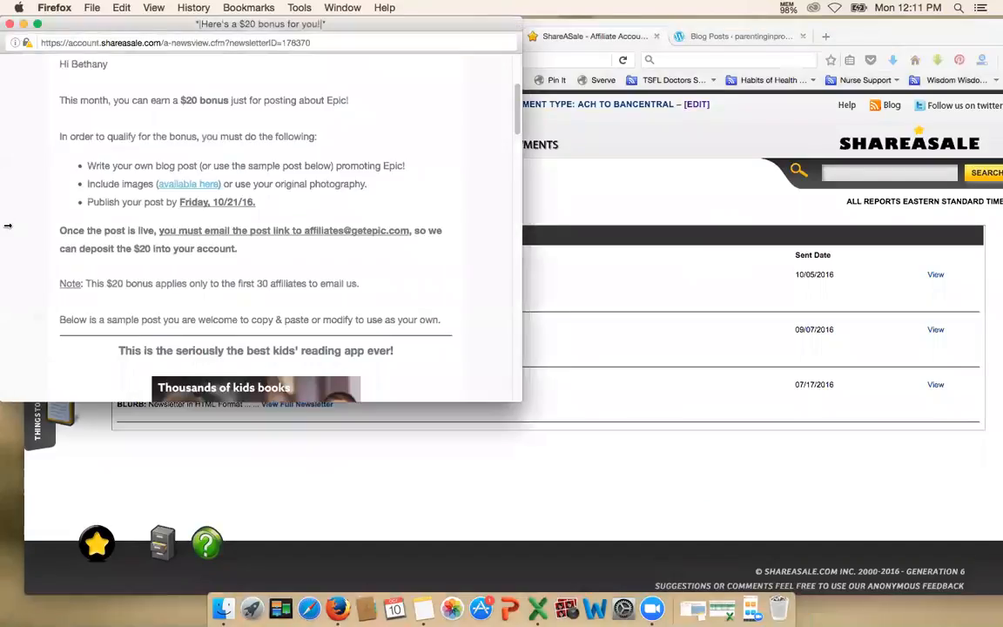
pyautogui.click(8, 24)
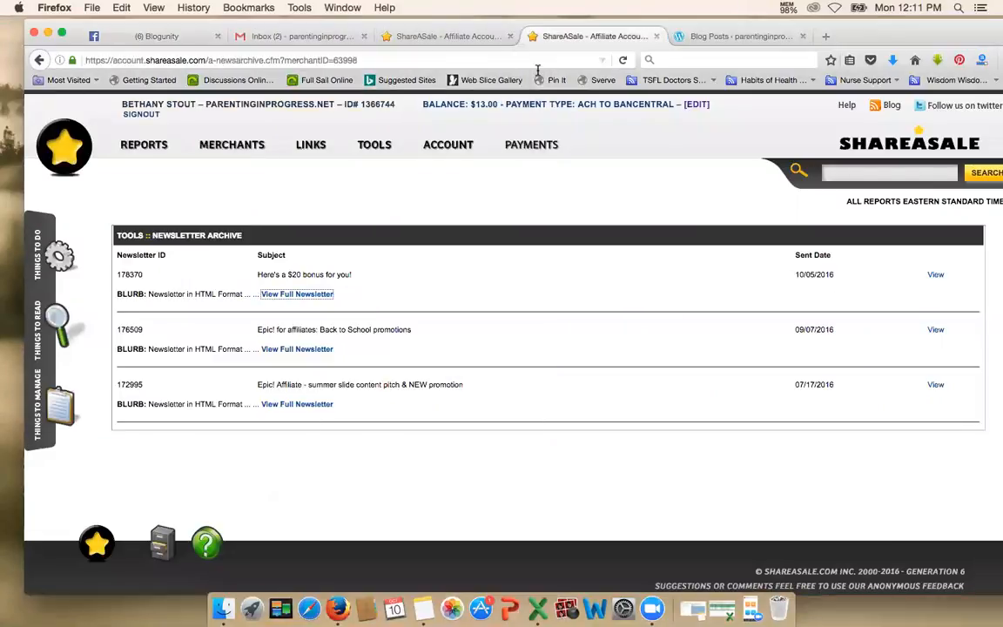